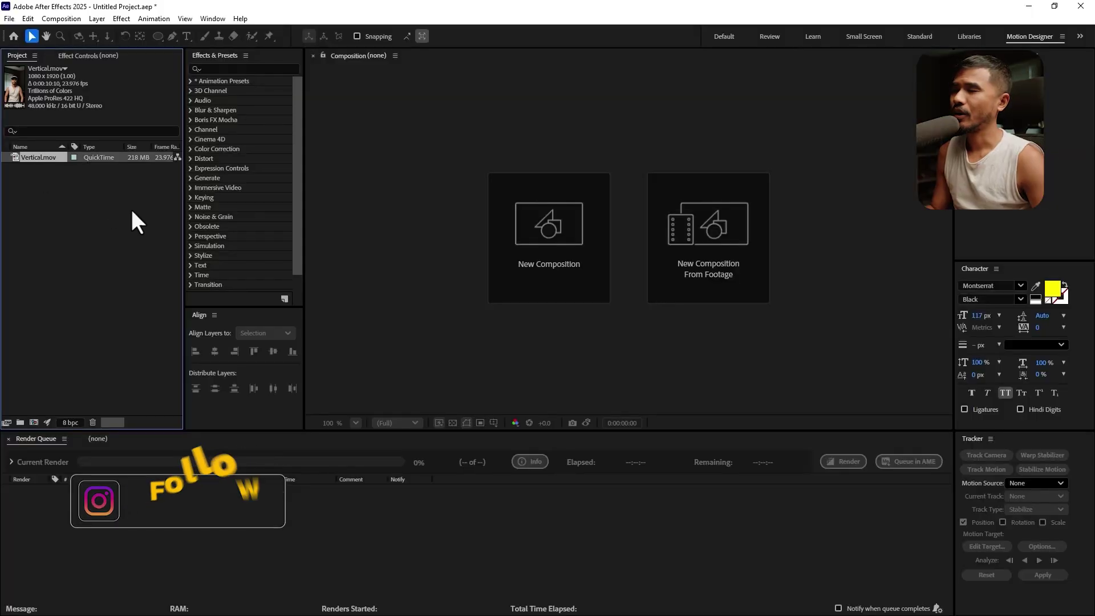
Create the Vertical composition from Vertical.mov and scrub to a later frame to preview it
drag(34, 158, 549, 279)
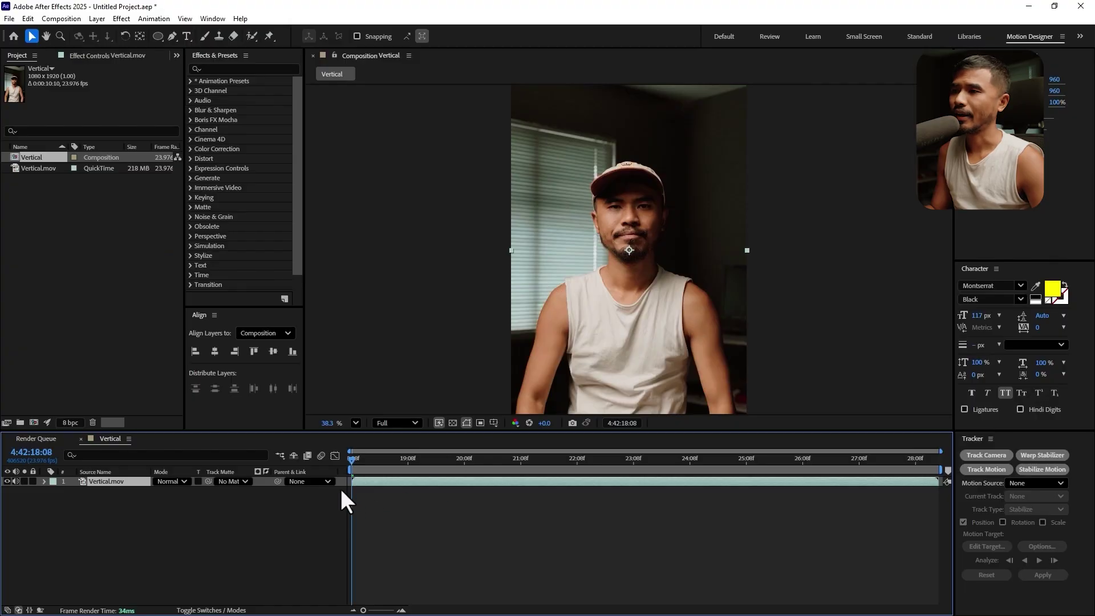
click(401, 466)
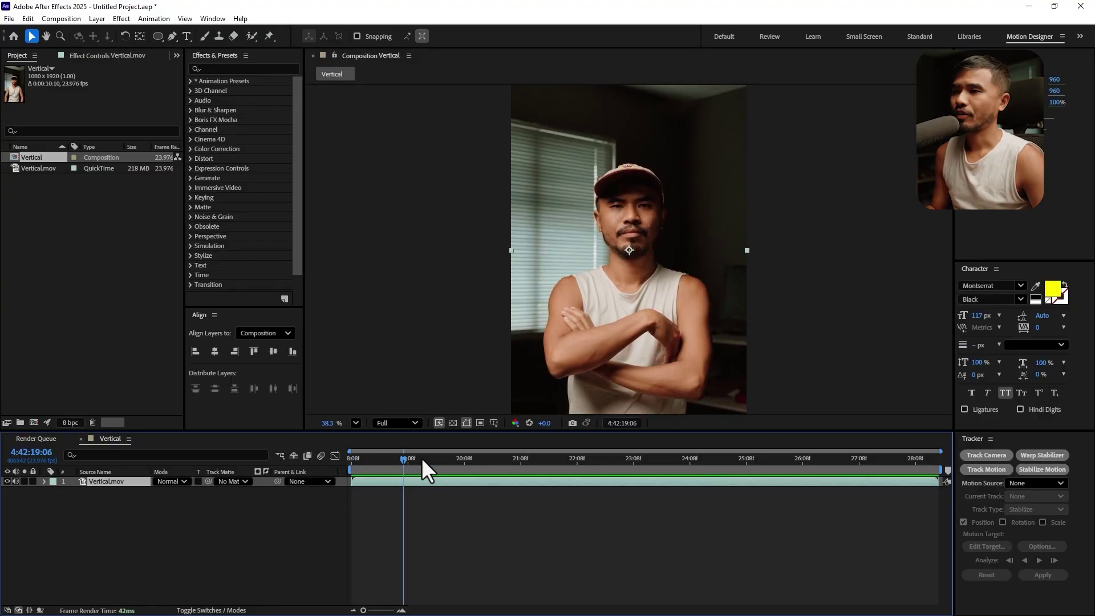
Make the Vertical.mov layer 3D and add a new Camera 1 with default settings
drag(422, 457, 323, 518)
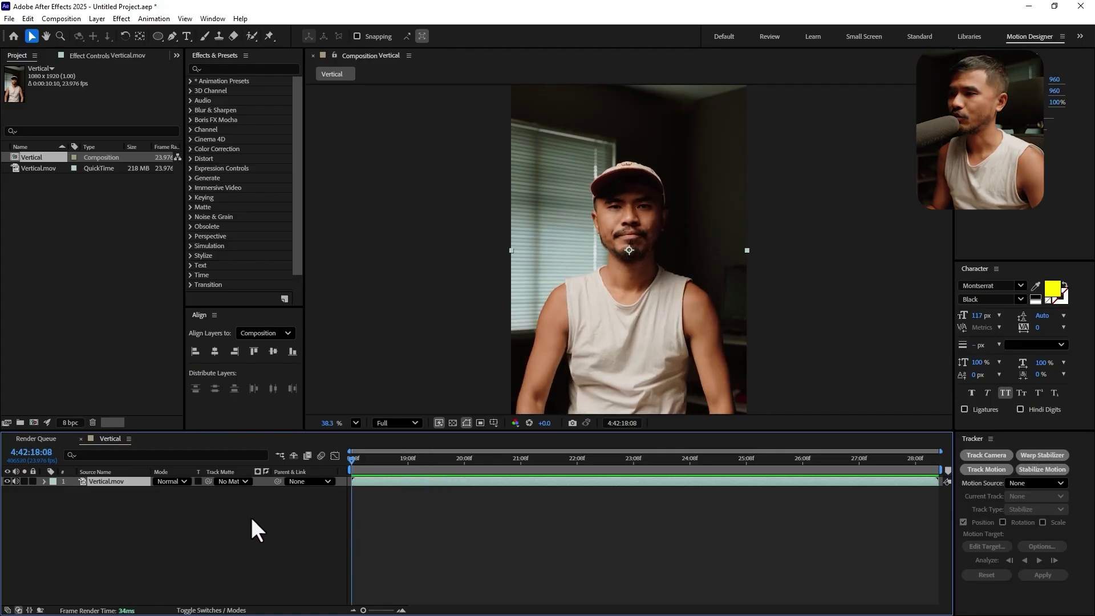
click(211, 609)
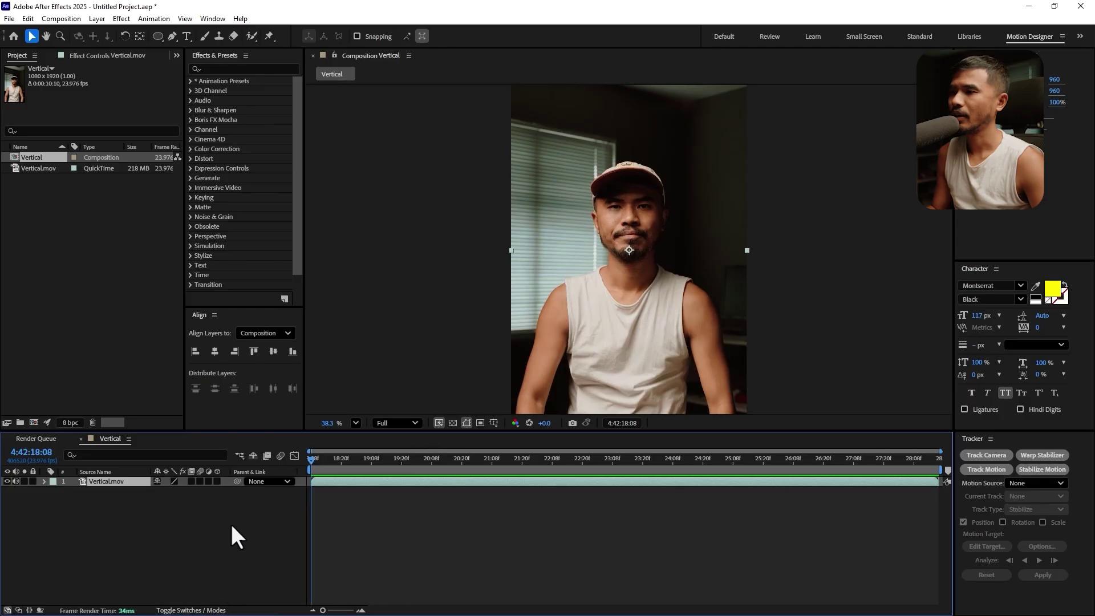
click(217, 482)
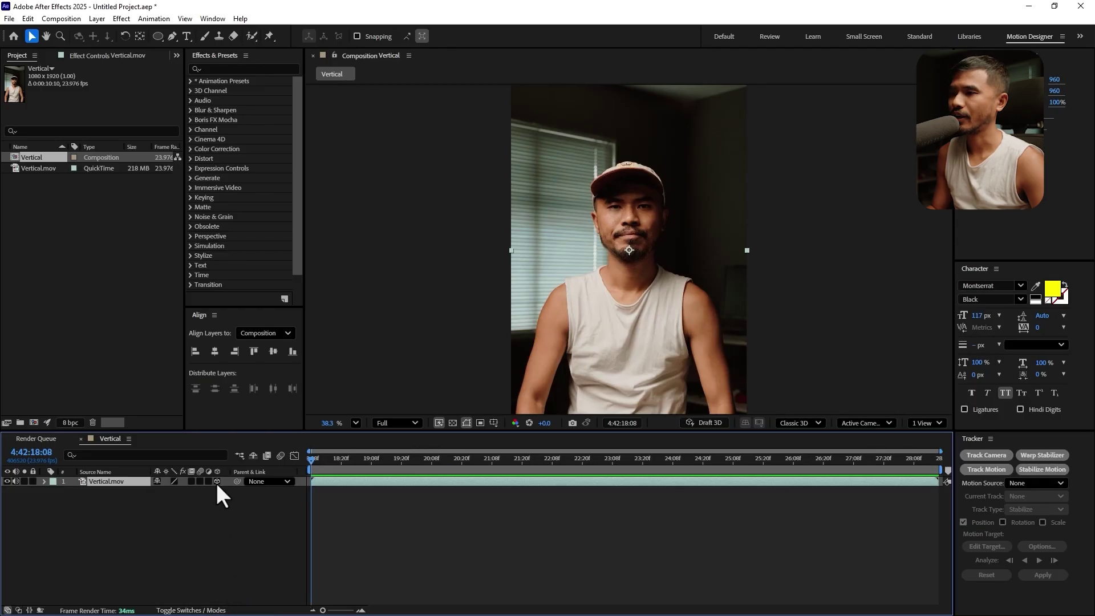
click(97, 18)
mouse_move(100, 32)
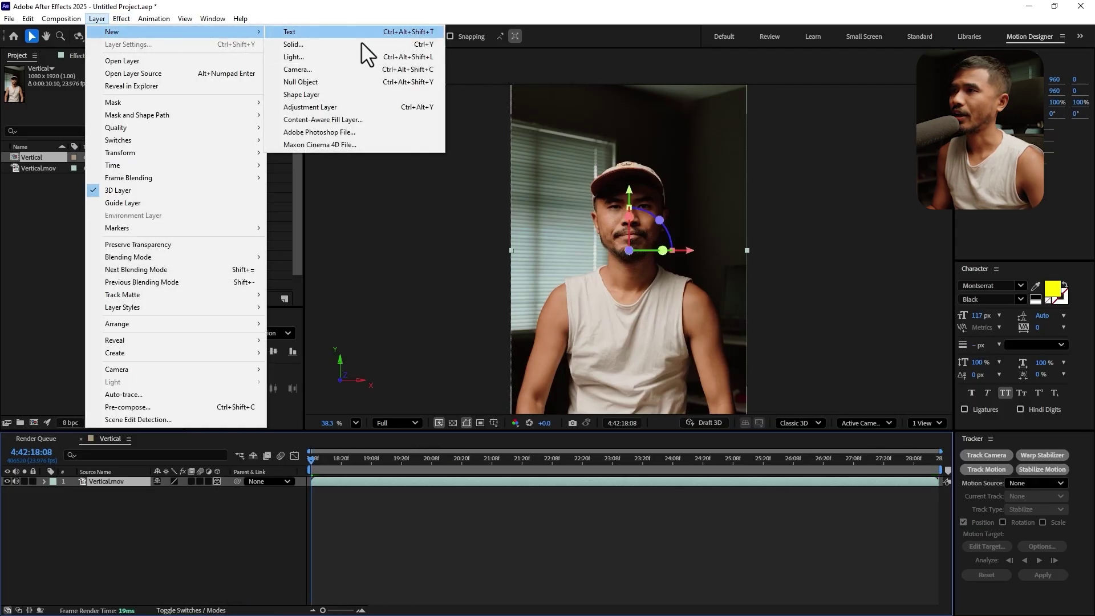
click(347, 72)
click(688, 431)
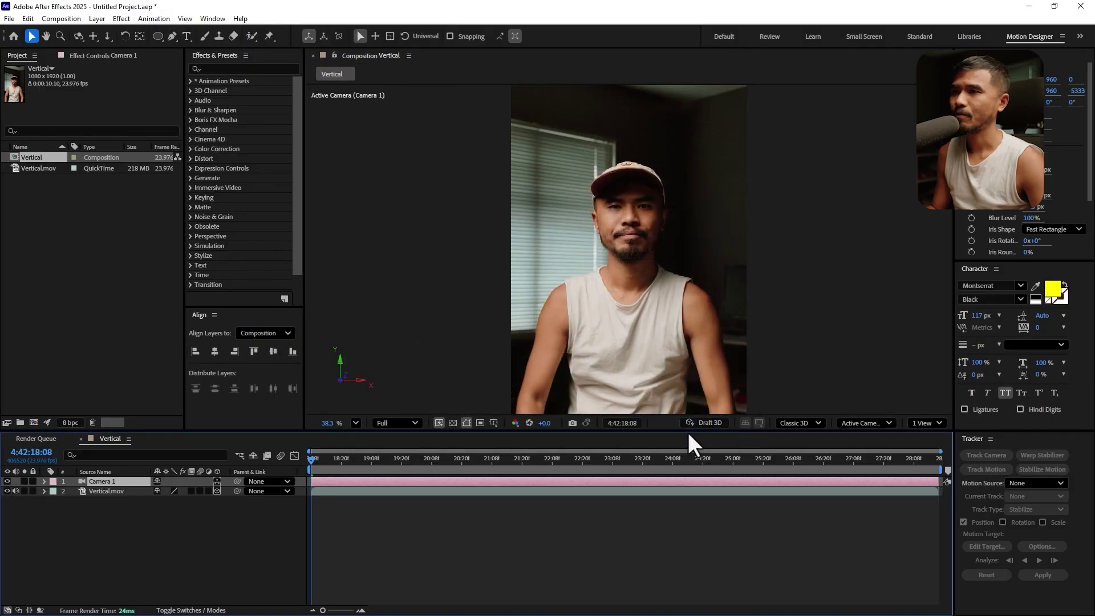
Add a 3D Null 1 and parent Camera 1 to it
click(94, 18)
mouse_move(112, 33)
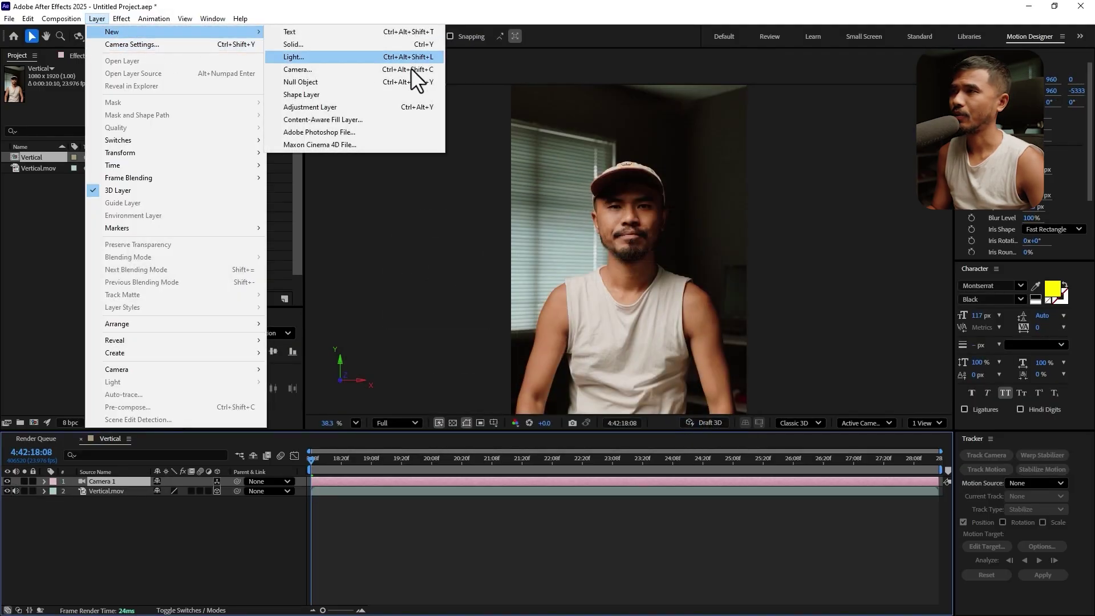
click(353, 81)
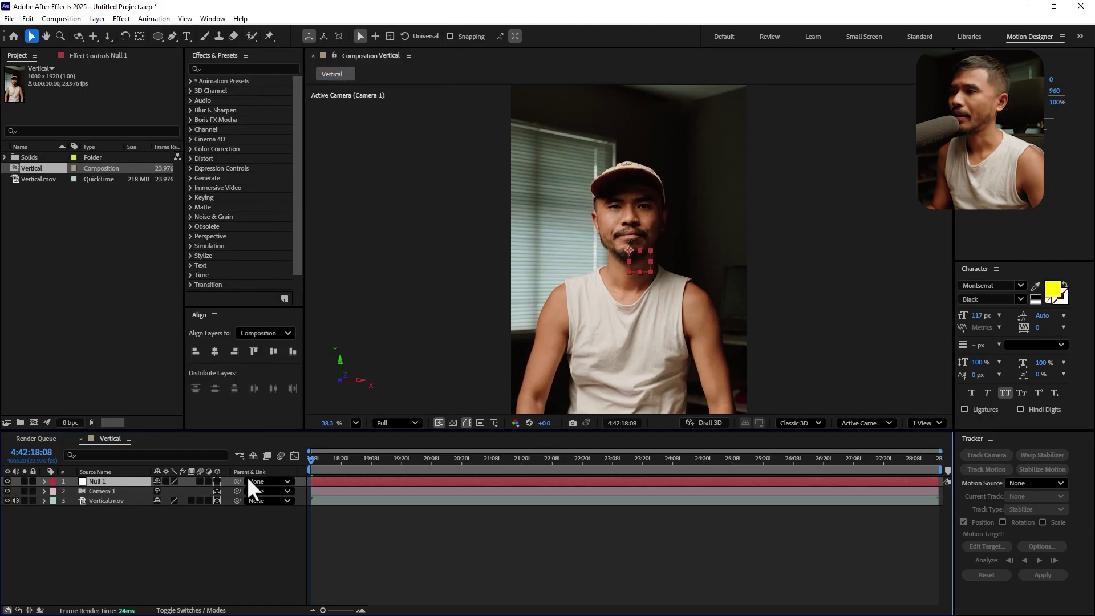
click(217, 480)
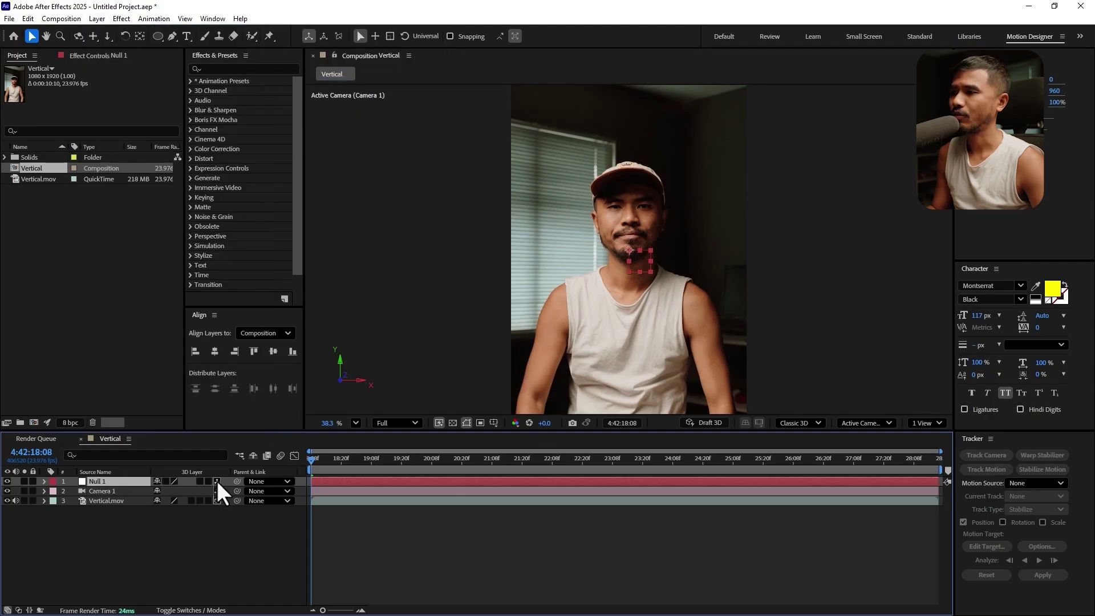
click(105, 493)
drag(238, 491, 101, 484)
click(105, 481)
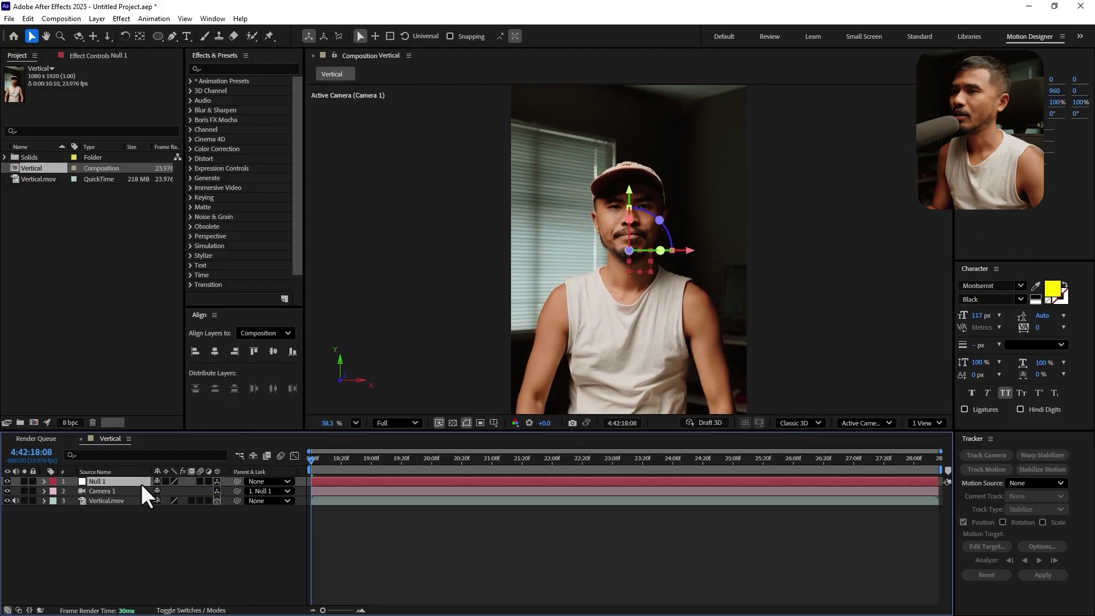
click(129, 501)
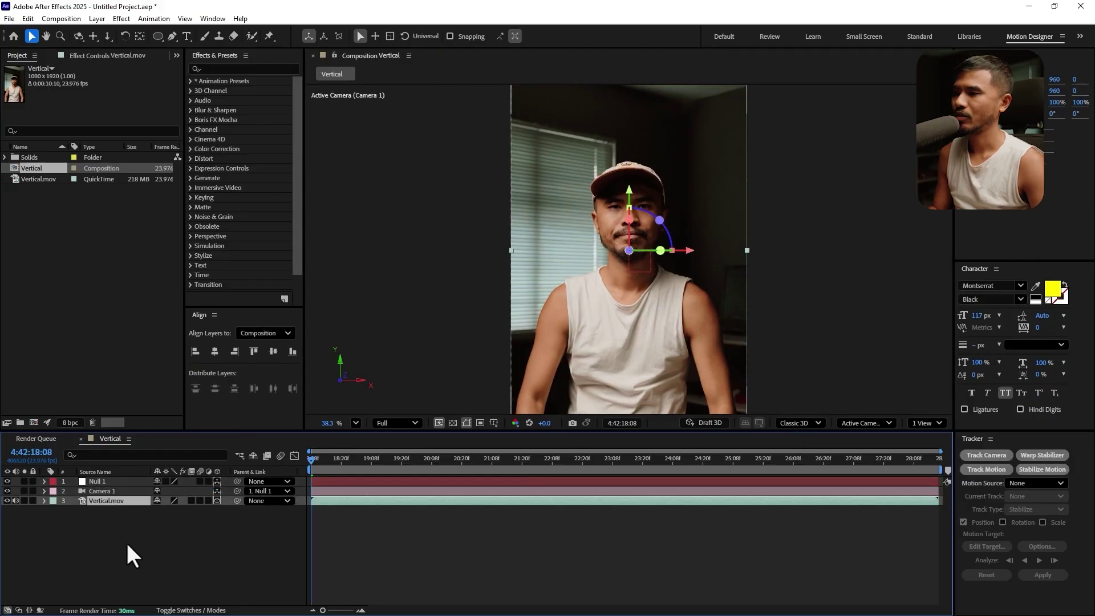
Duplicate the footage layer and split the viewer into 2 views with a Top view
key(ctrl+d)
key(ctrl+d)
key(ctrl+d)
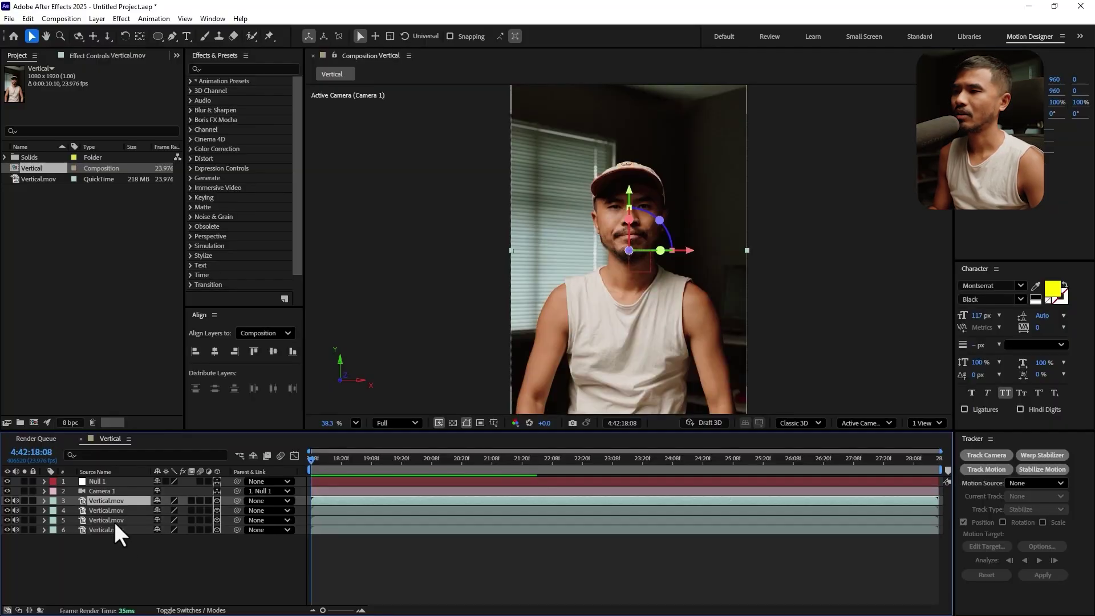
click(932, 423)
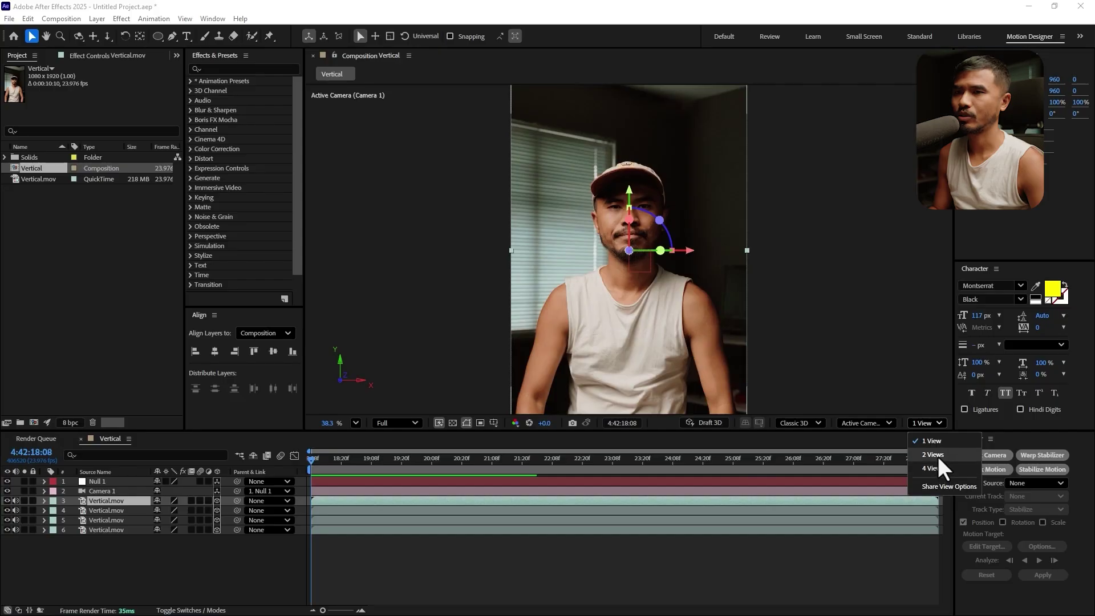
click(938, 456)
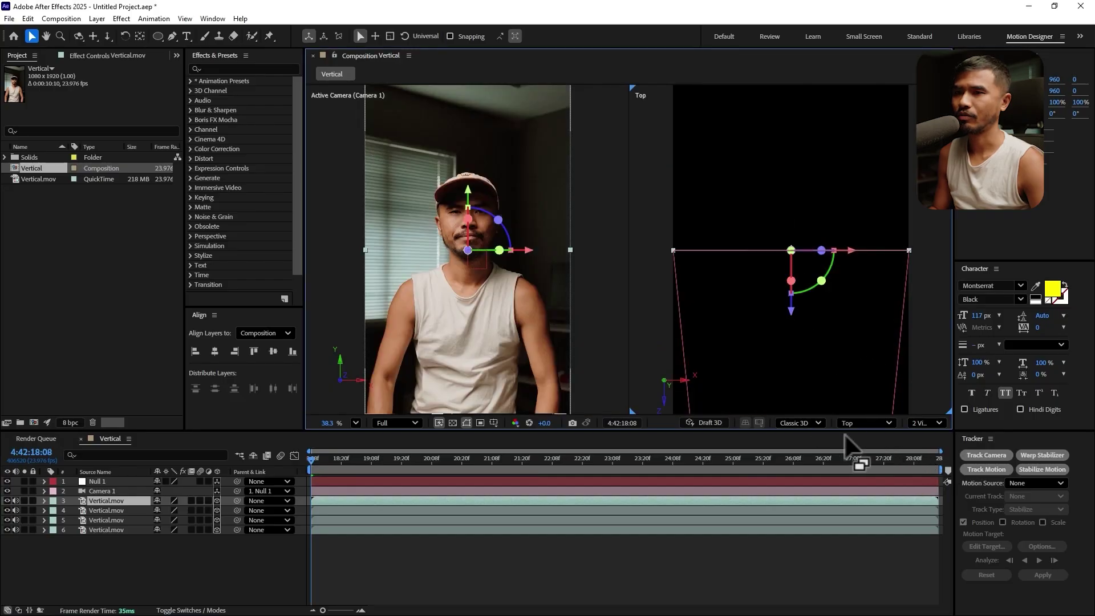
click(866, 423)
click(857, 273)
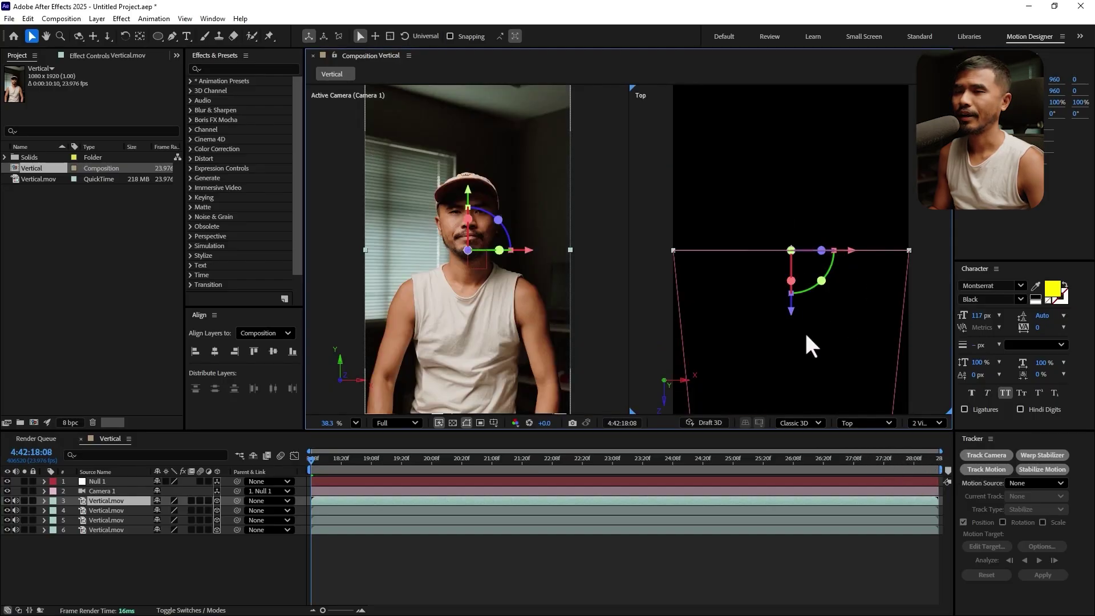
scroll(804, 330, down, 3)
key(space)
drag(823, 347, 785, 270)
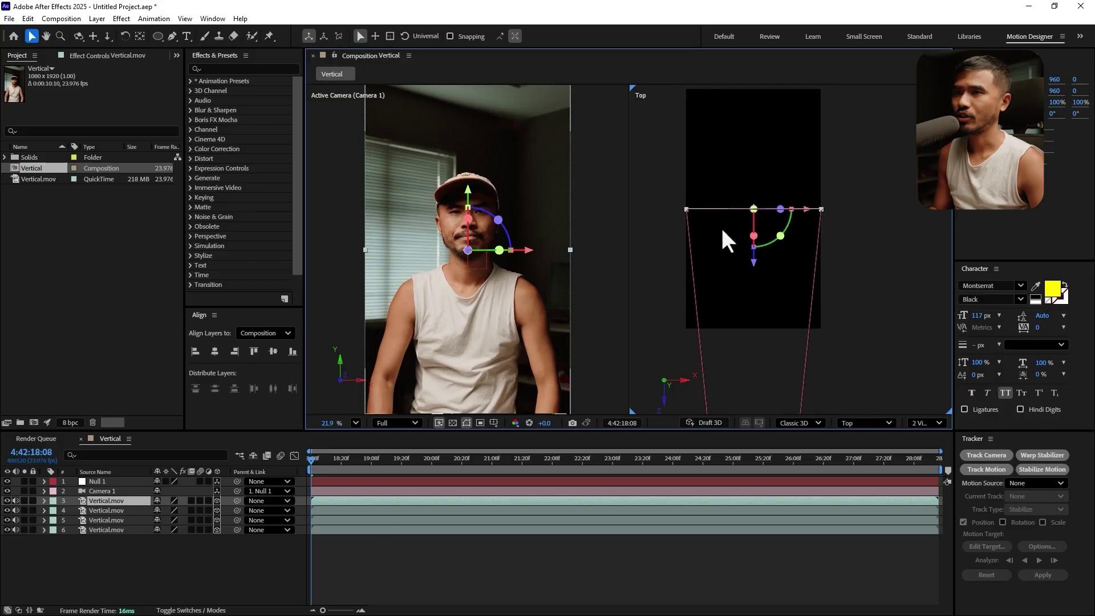
Push the duplicate footage layers 3, 4 and 5 to different depths along Z
shift+click(108, 521)
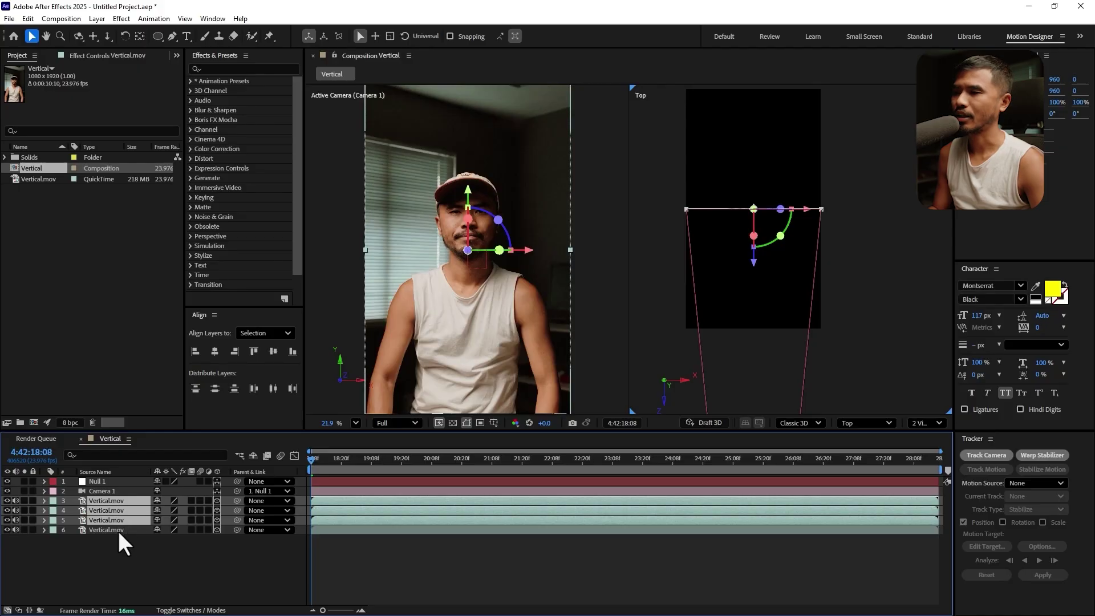
drag(753, 262, 754, 409)
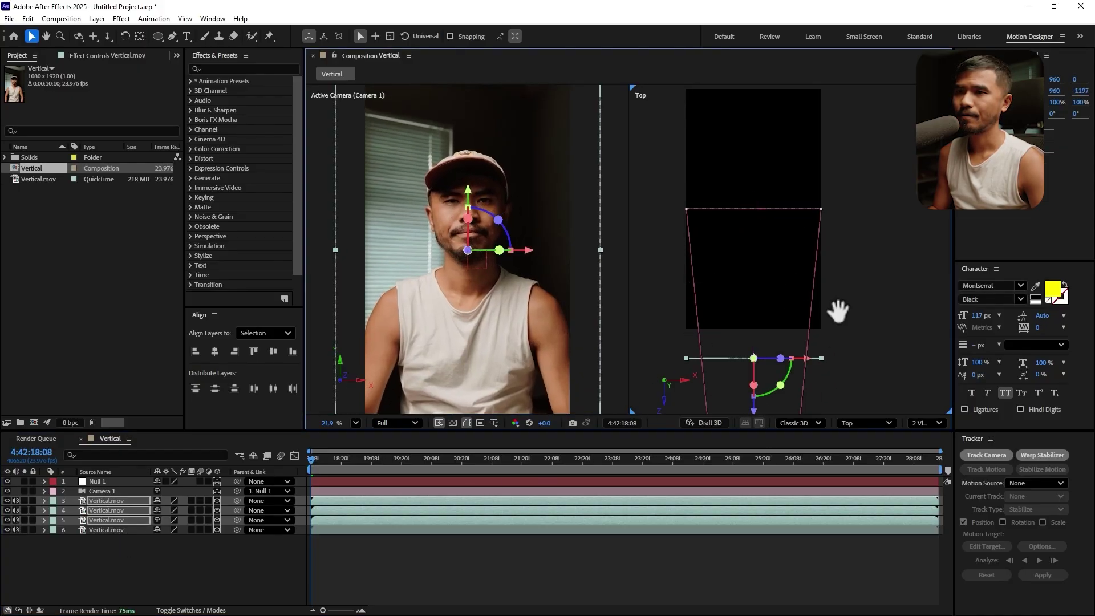
drag(839, 305, 833, 247)
drag(750, 306, 749, 351)
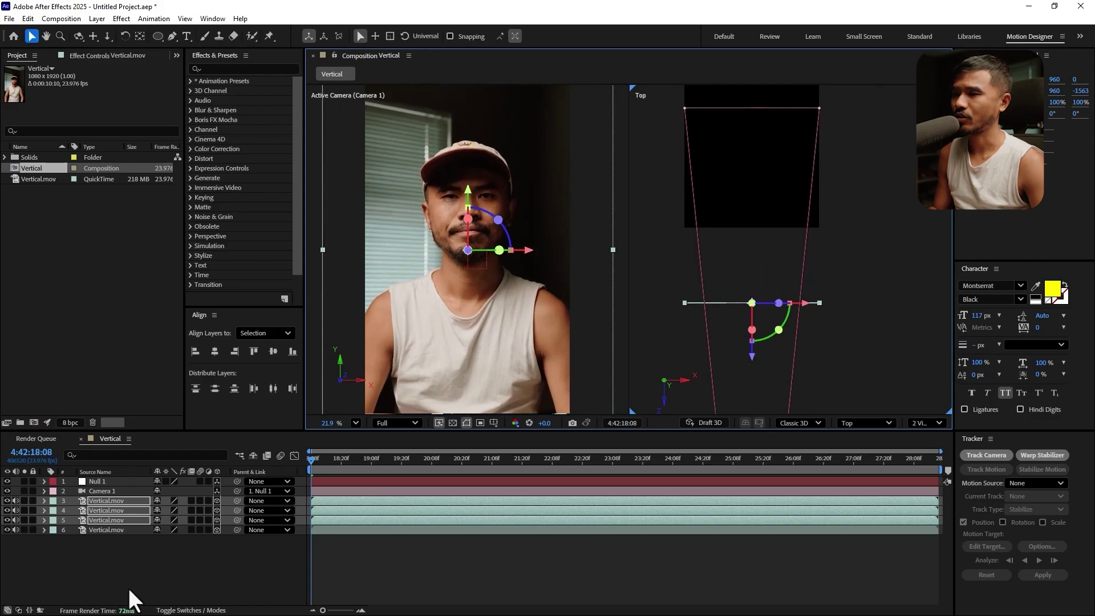
click(115, 567)
click(114, 501)
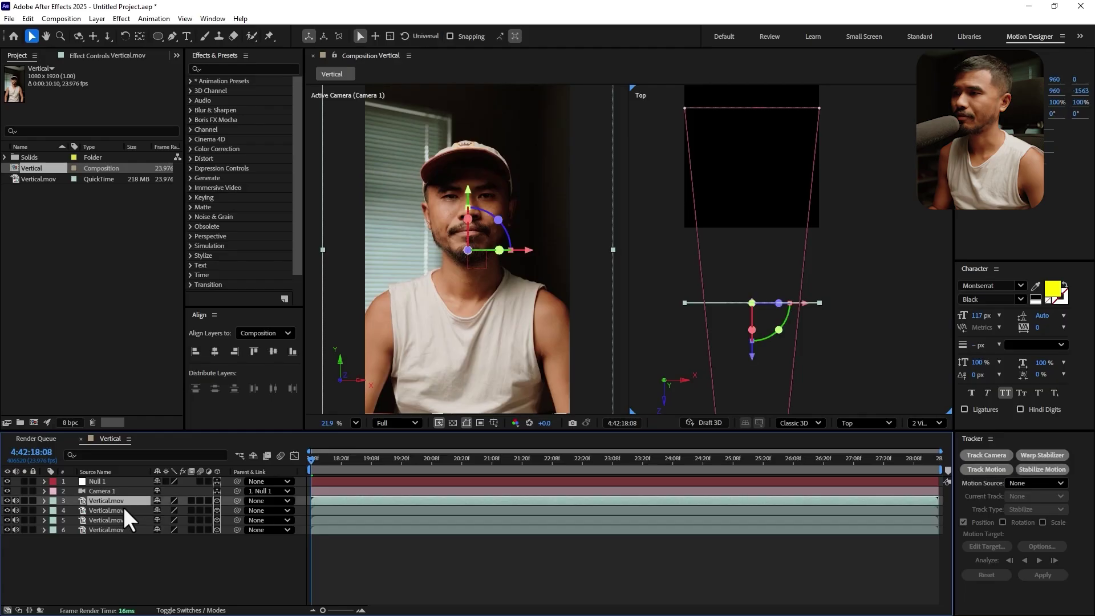
drag(752, 358, 748, 287)
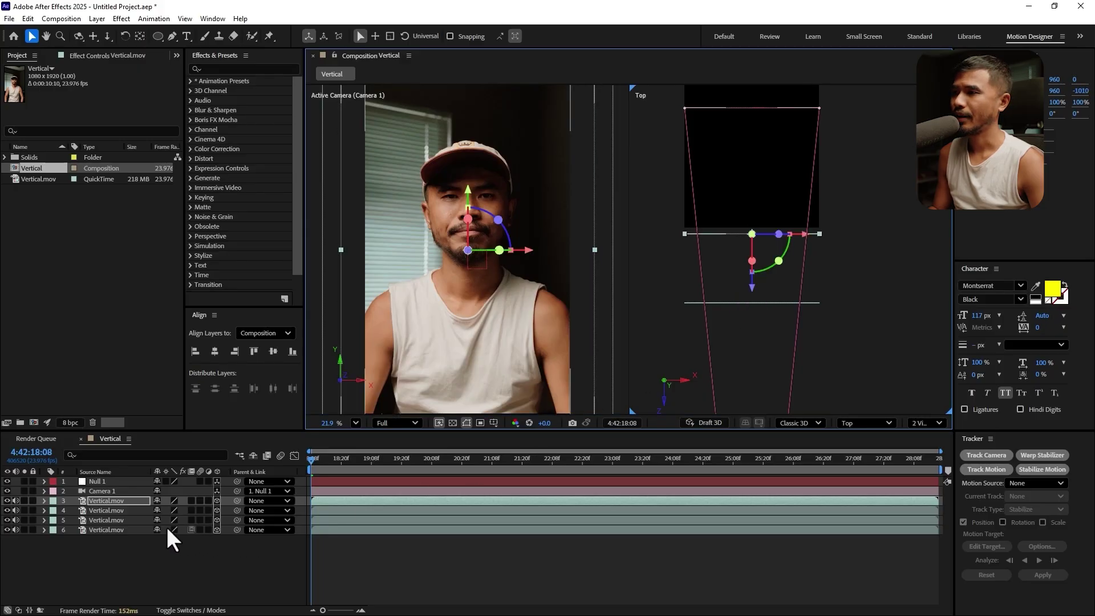
click(107, 509)
drag(753, 353, 752, 418)
click(853, 326)
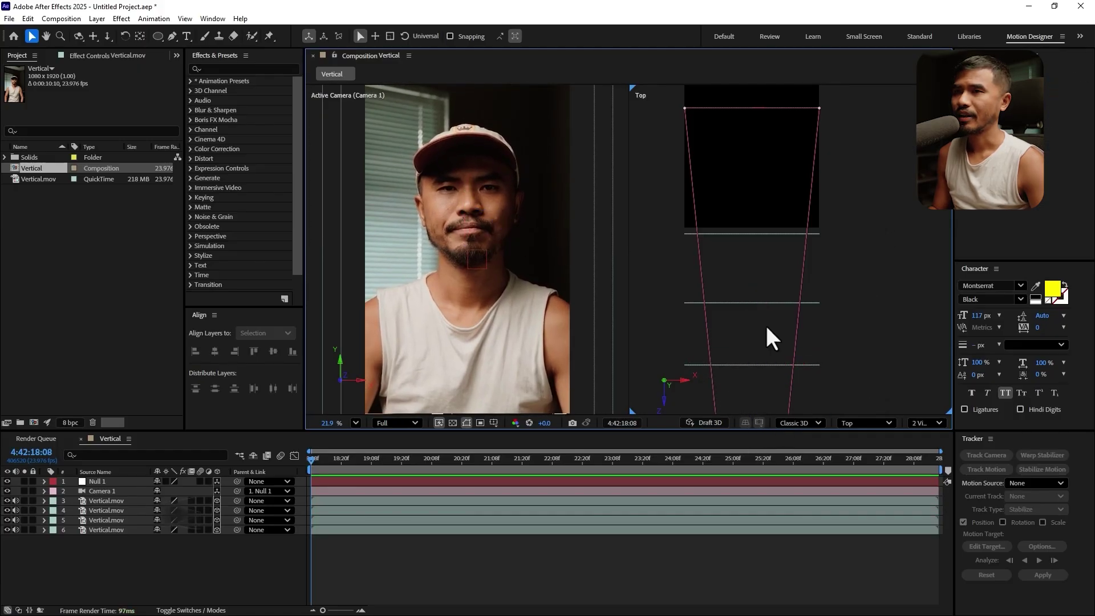
drag(764, 401, 799, 300)
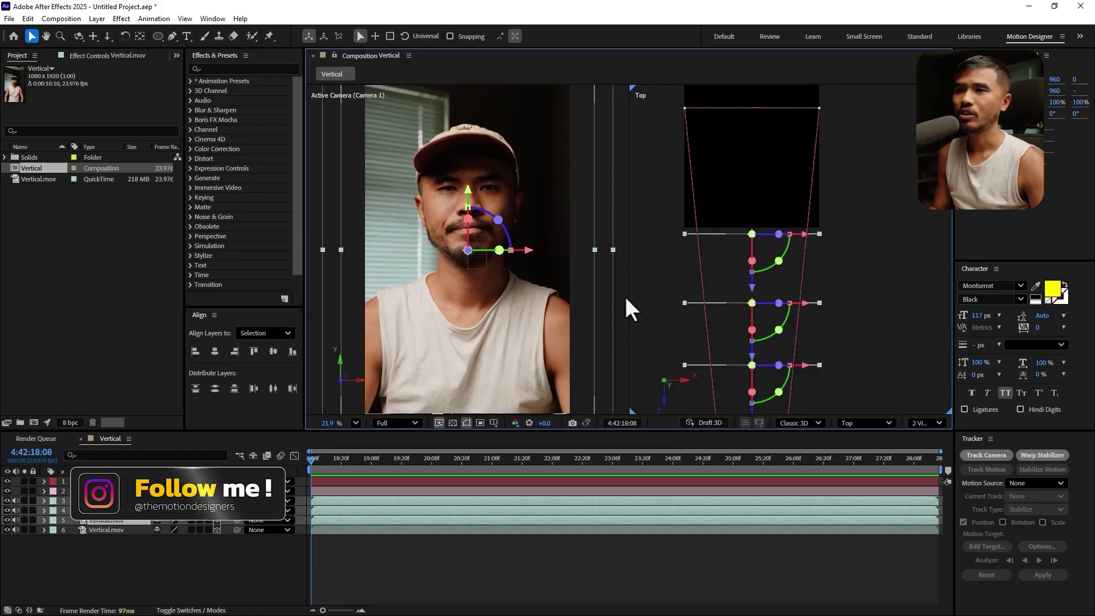
Return the viewer to a single Active Camera view
click(926, 422)
click(942, 440)
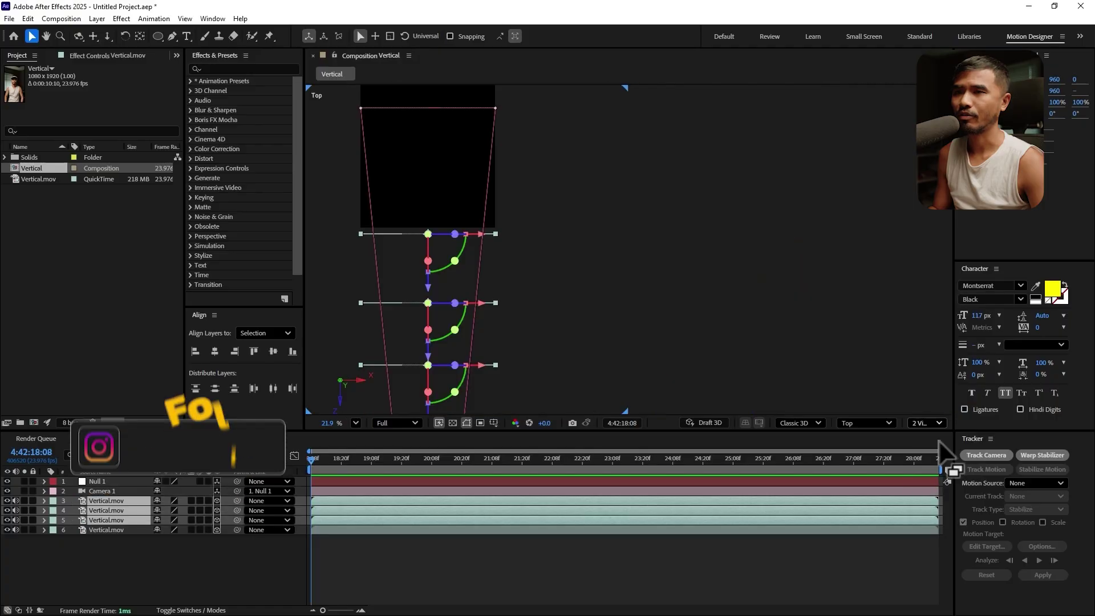
key(F12)
drag(800, 349, 813, 325)
key(v)
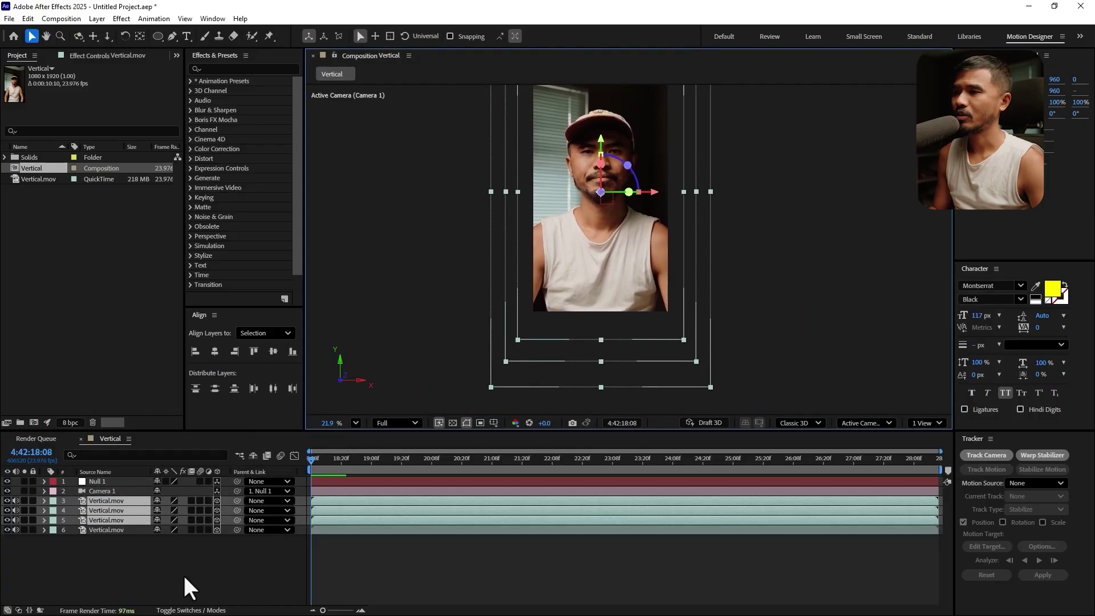
Give the bottom footage layer 6 a Red label, undoing an accidental layer move
click(171, 563)
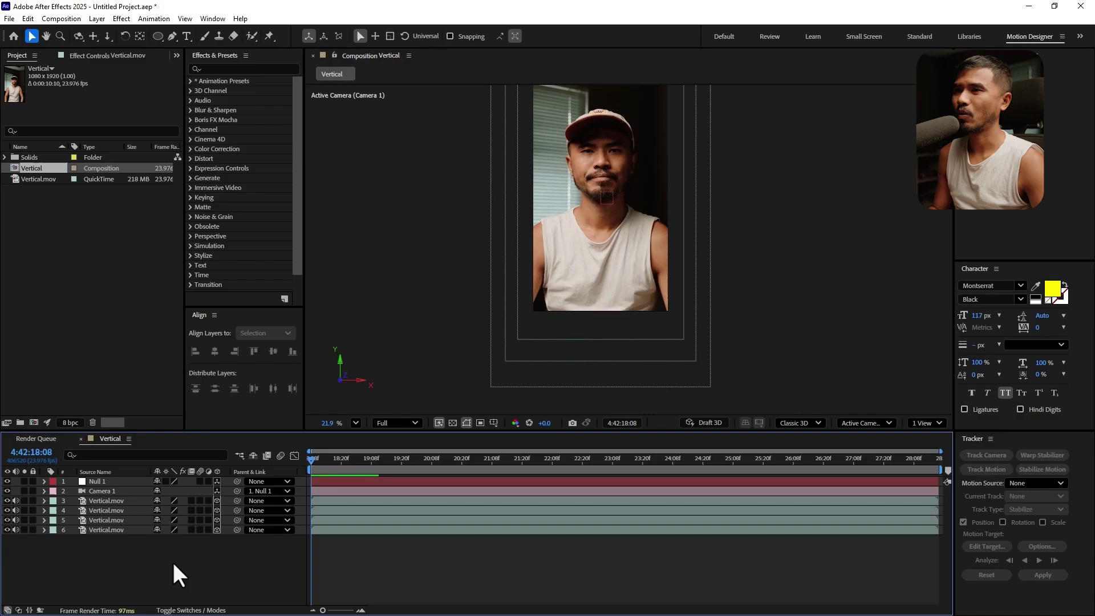
click(110, 530)
click(53, 530)
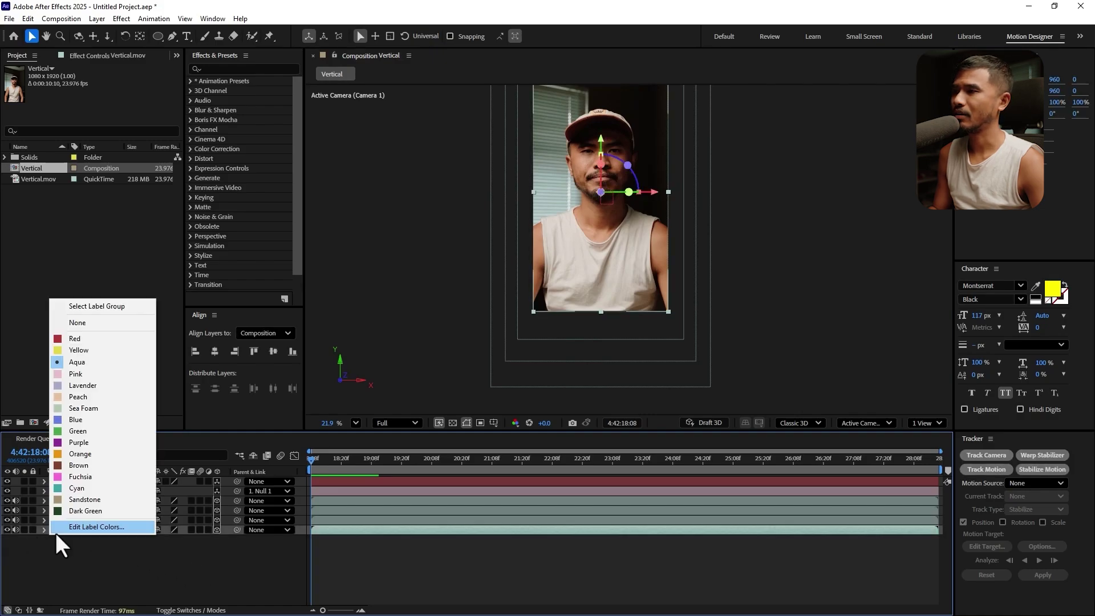
click(111, 340)
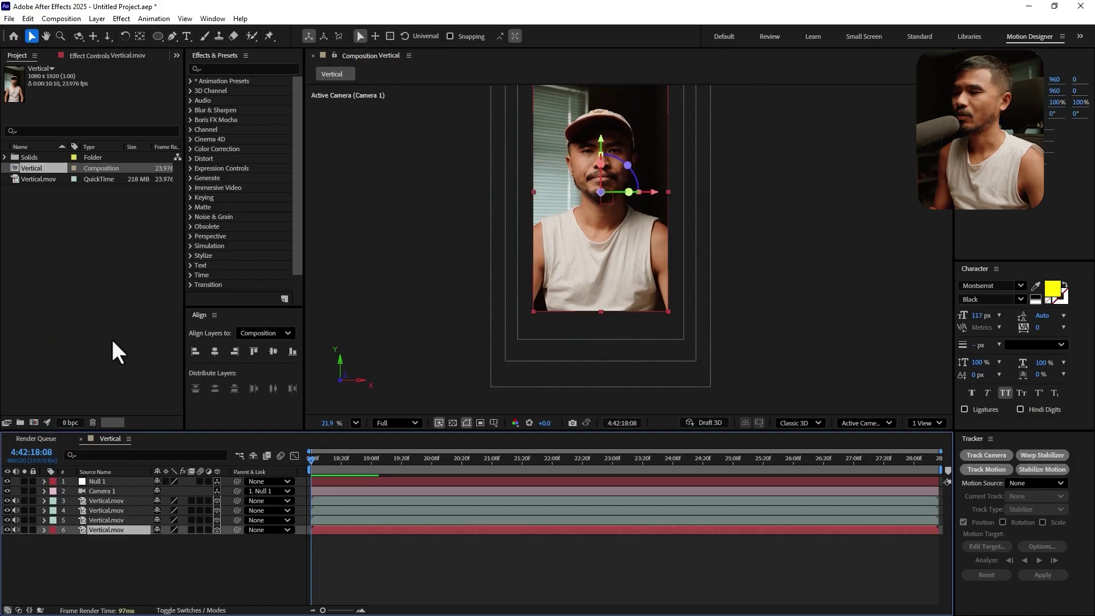
click(118, 569)
click(105, 520)
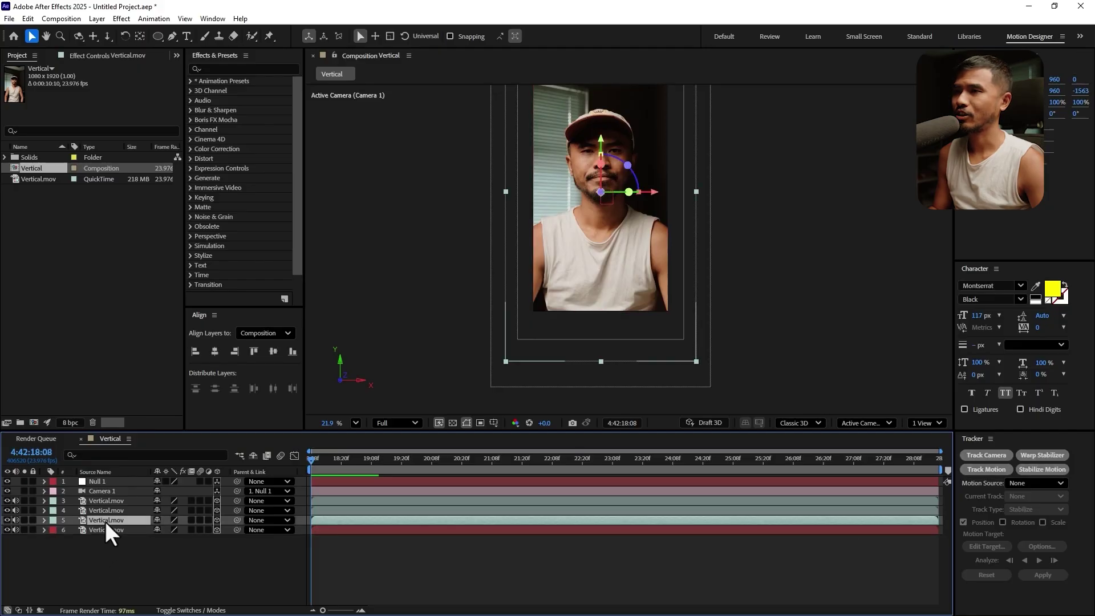
scroll(573, 356, up, 3)
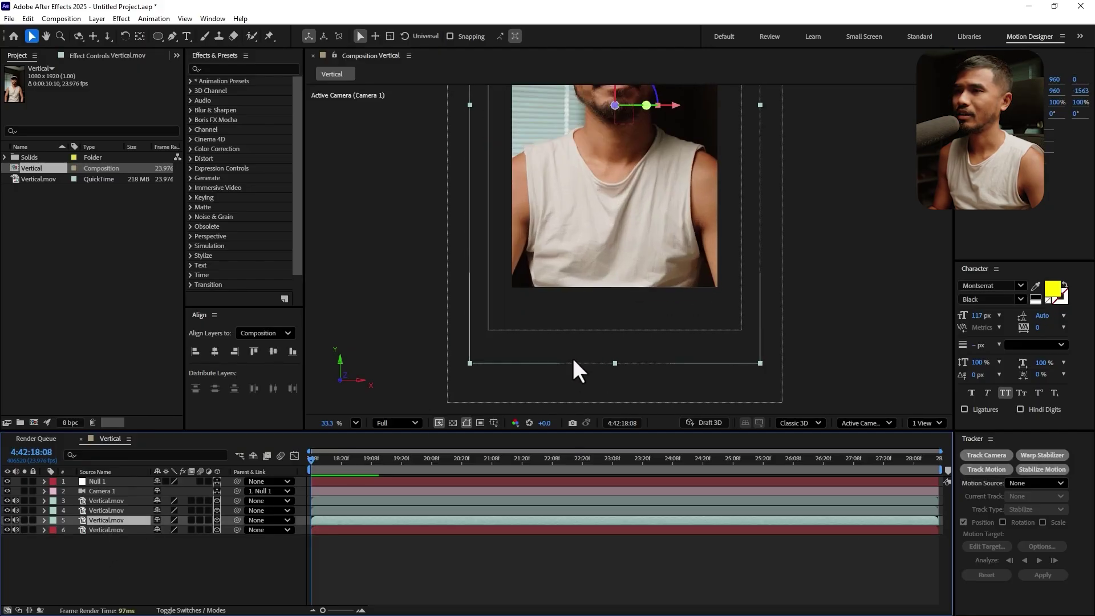
click(116, 536)
drag(508, 296, 543, 265)
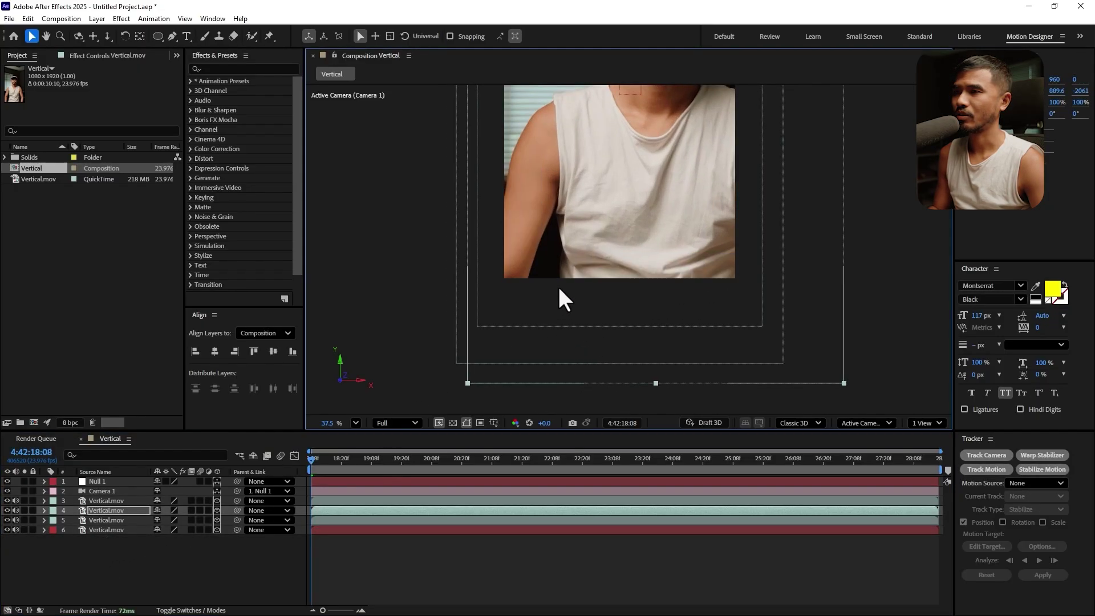
key(ctrl+z)
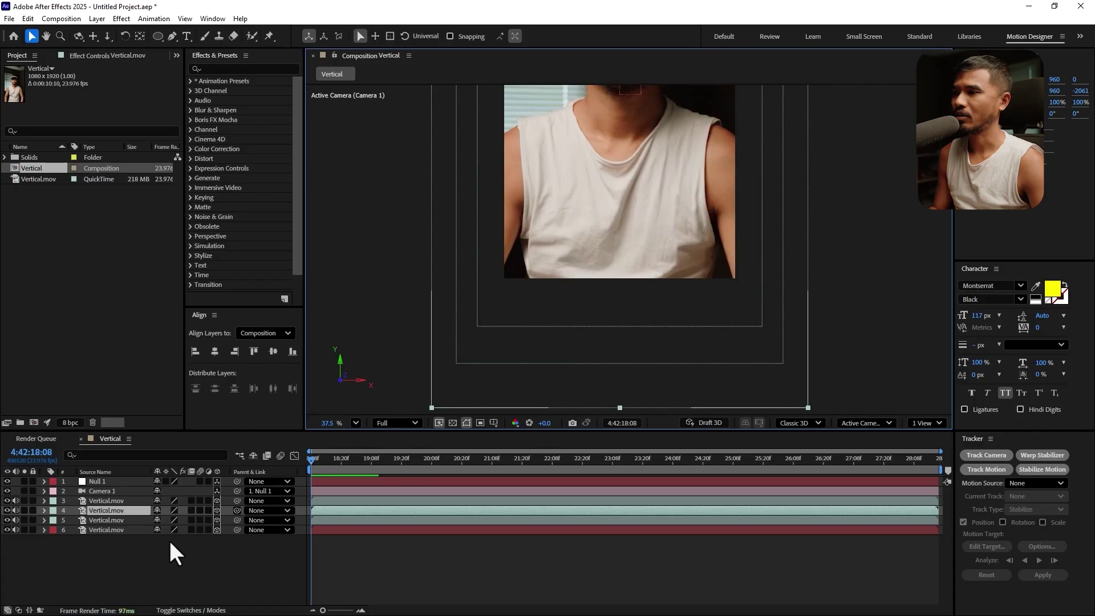
click(114, 529)
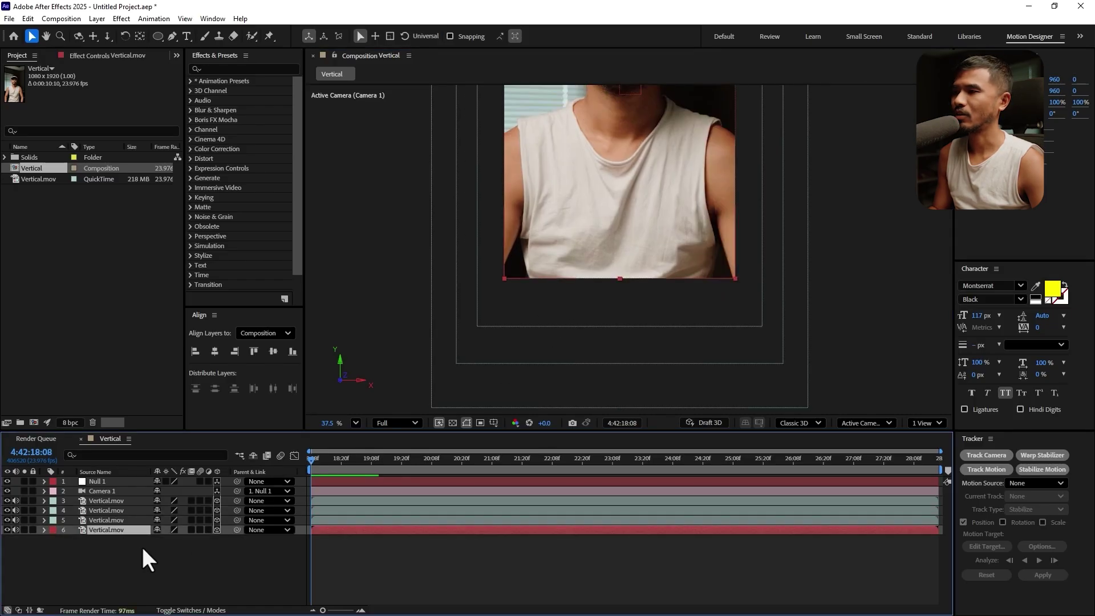
Shrink layer 3 to about 84% and layer 4 to about 63.5% to fill the frame
click(101, 500)
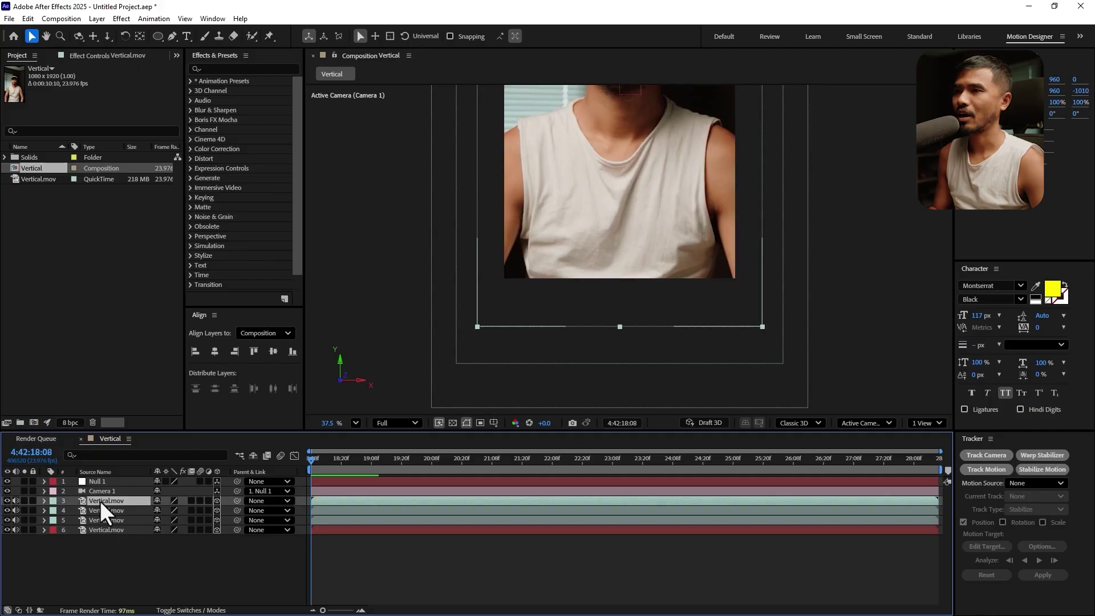
drag(763, 327, 714, 229)
scroll(741, 287, up, 5)
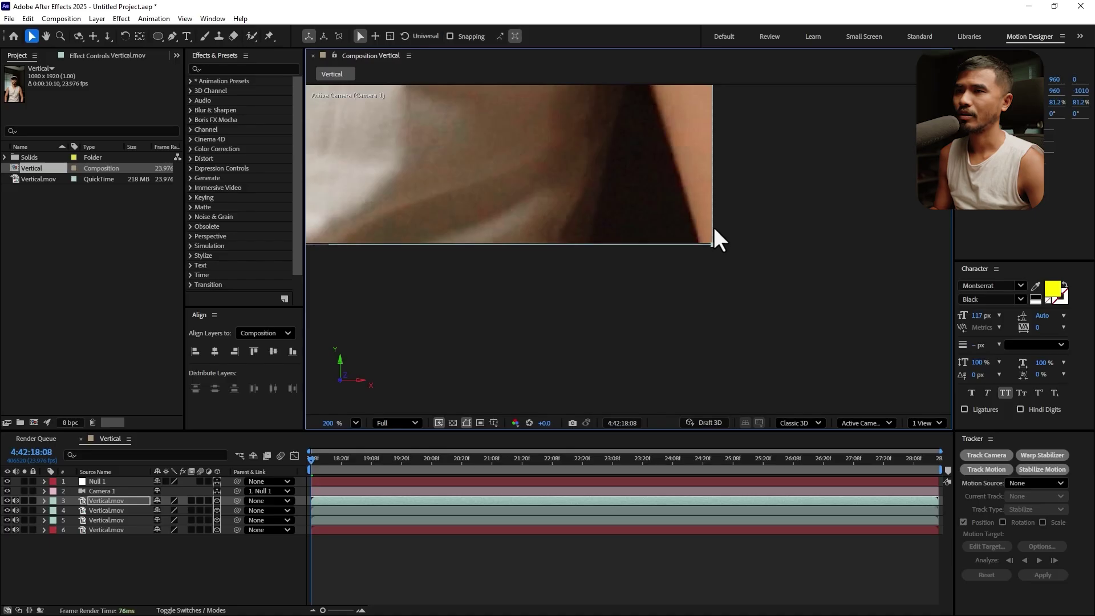
click(107, 510)
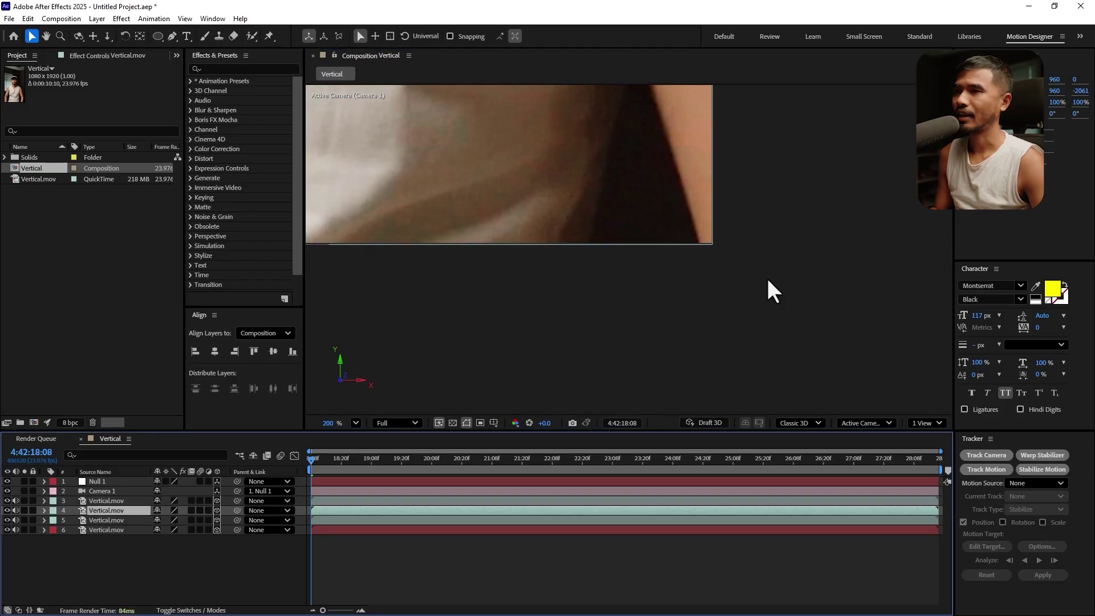
scroll(810, 251, down, 5)
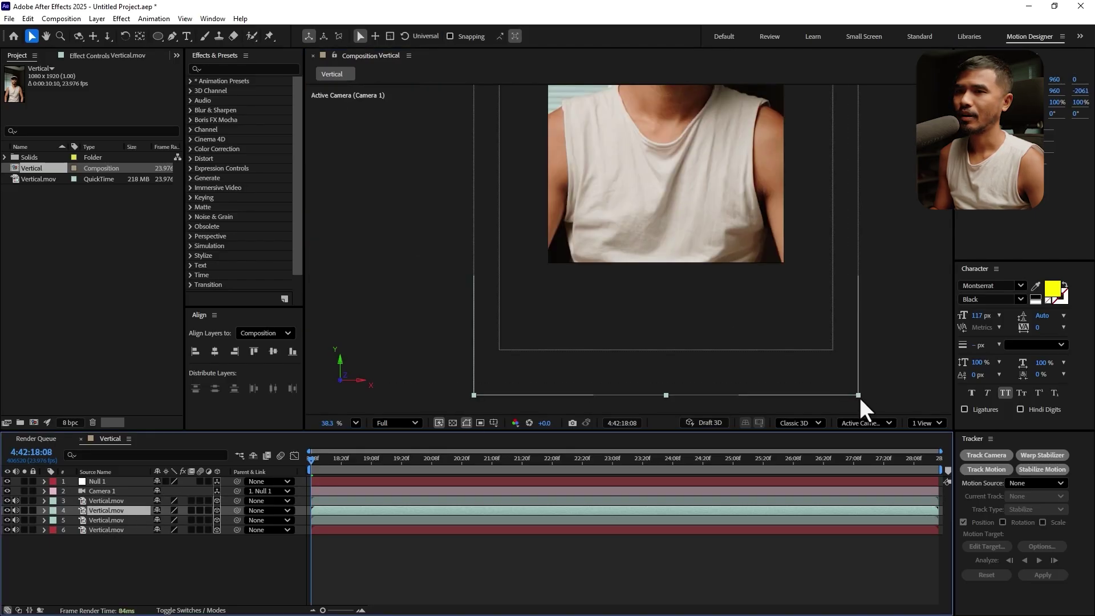
drag(859, 397, 789, 255)
scroll(793, 279, up, 6)
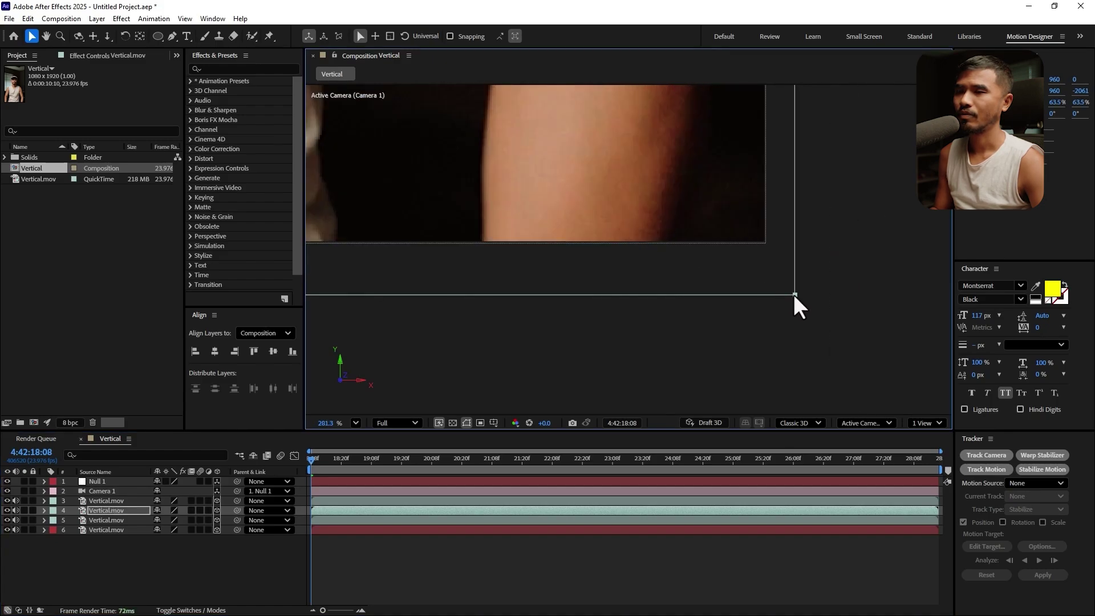
drag(794, 294, 764, 242)
scroll(766, 243, up, 2)
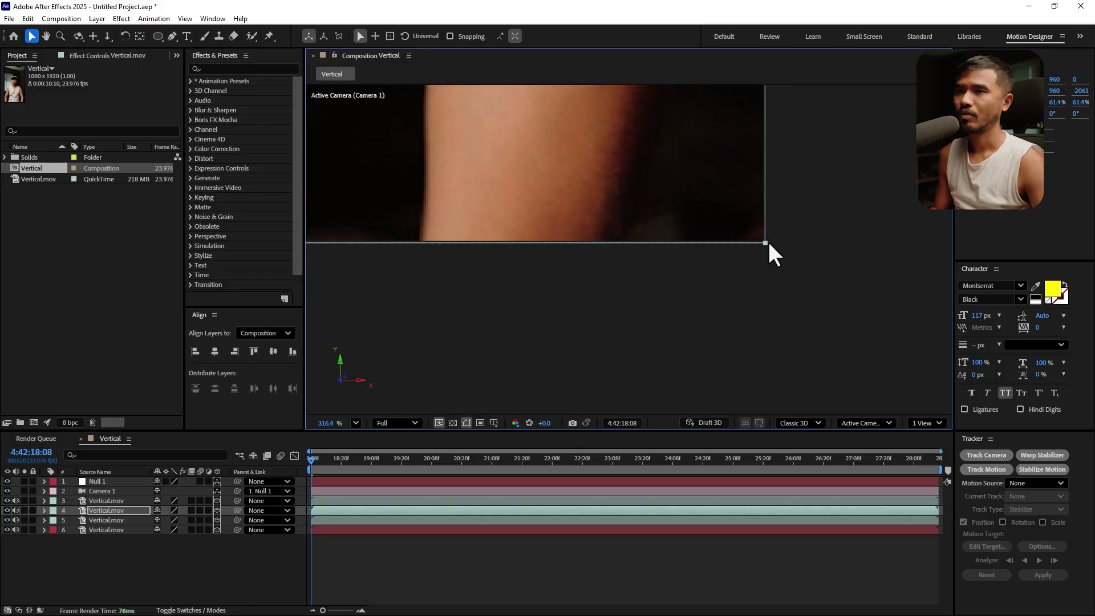
scroll(767, 244, down, 9)
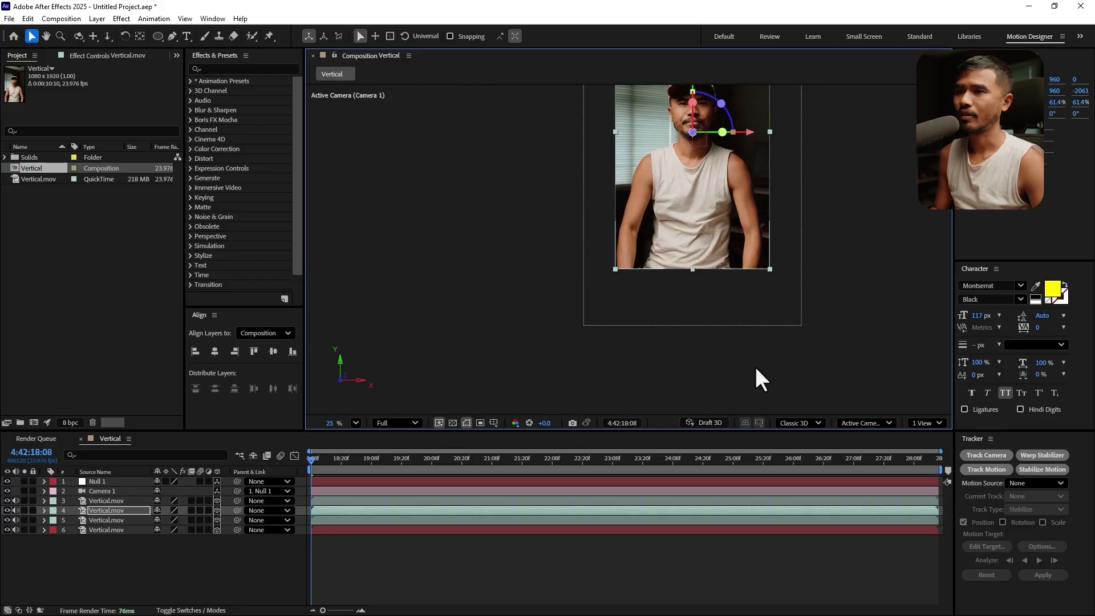
Scale layer 5 down to about 71% using its corner handle and Scale value
click(102, 539)
click(106, 520)
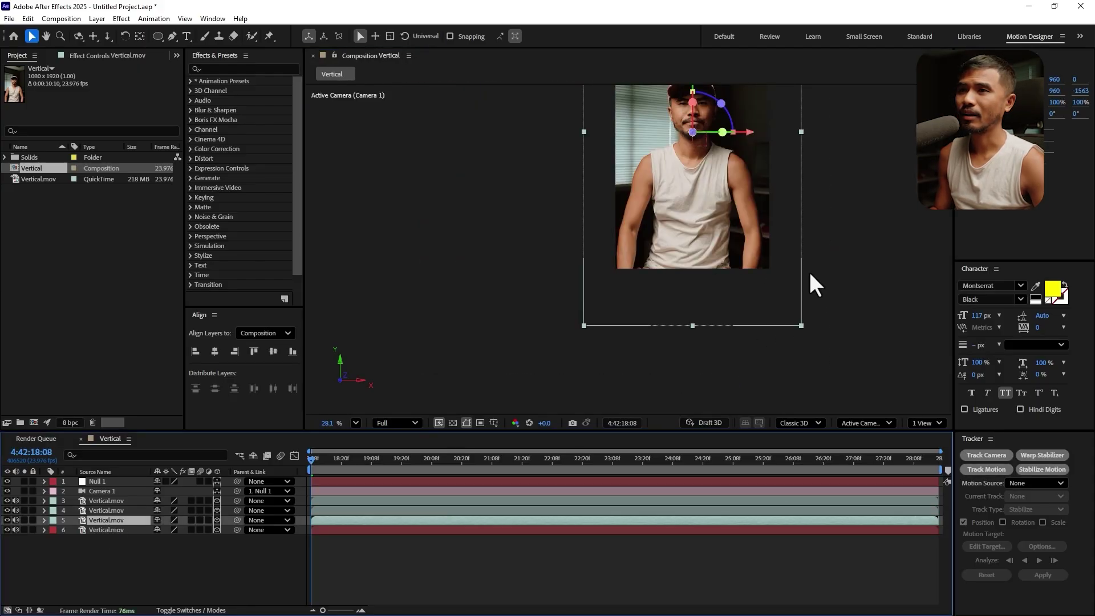
scroll(810, 277, up, 2)
drag(793, 357, 737, 255)
scroll(737, 254, up, 3)
scroll(740, 239, up, 2)
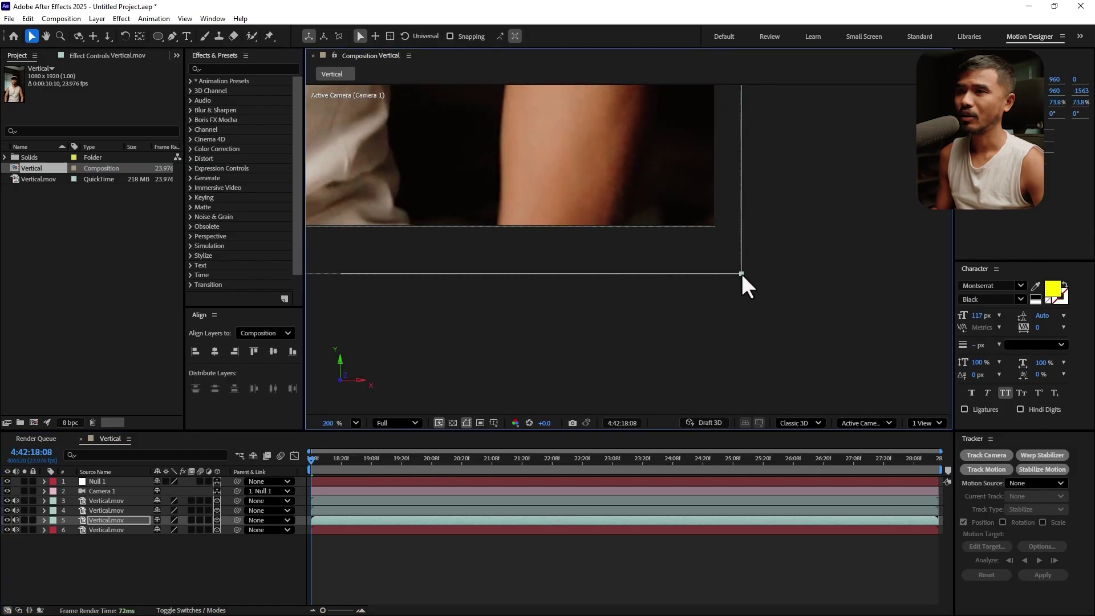
click(101, 584)
click(115, 520)
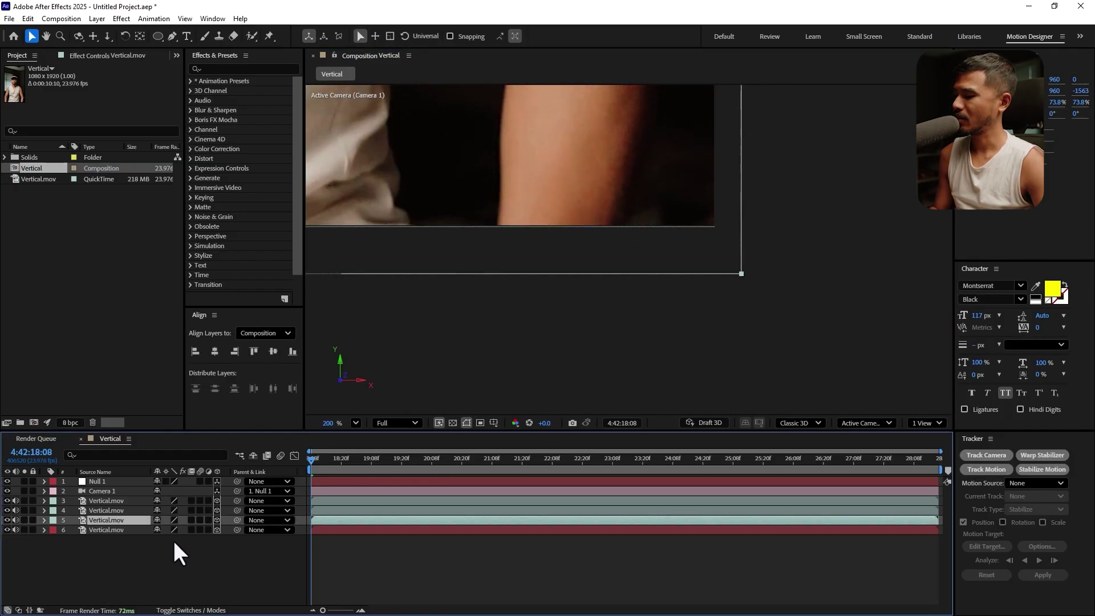
key(s)
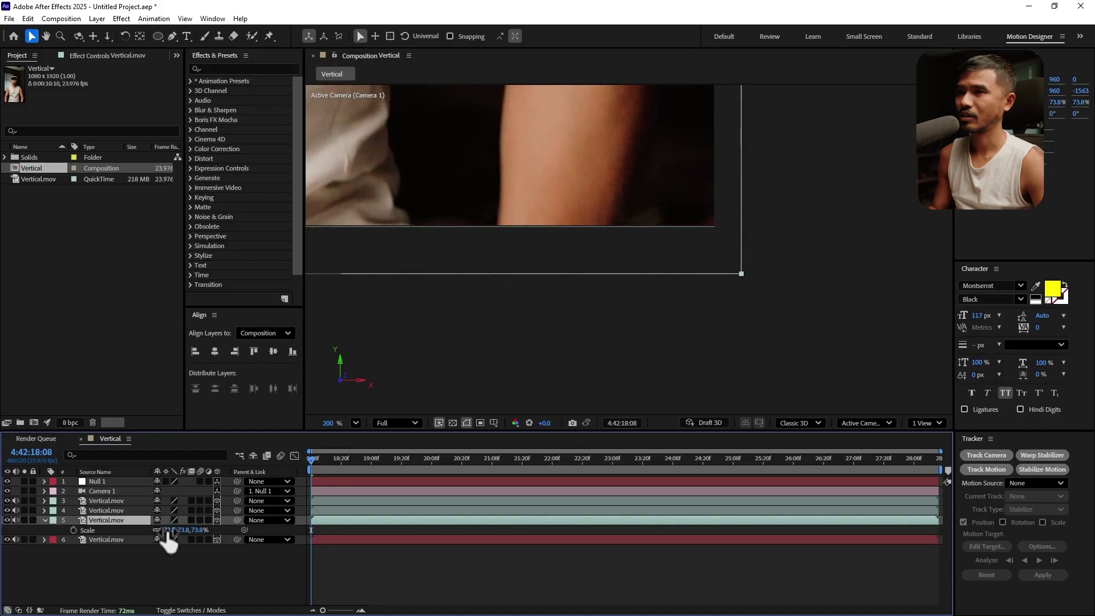
drag(168, 530, 166, 536)
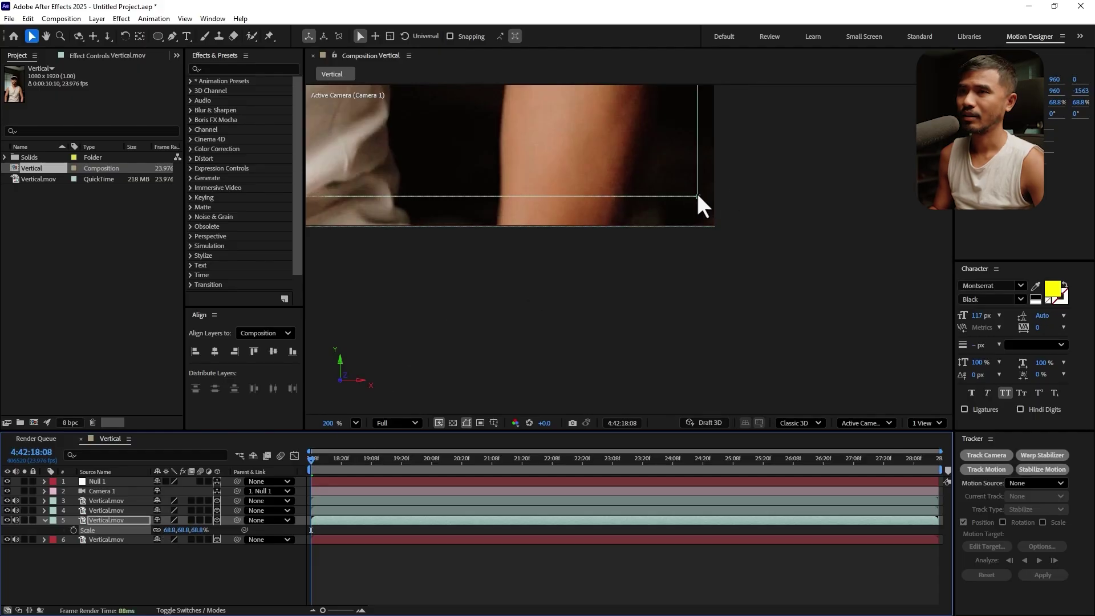
drag(697, 195, 684, 249)
scroll(719, 188, up, 5)
Fine-tune the corners of layers 5, 4 and 3 onto the frame corner
click(115, 539)
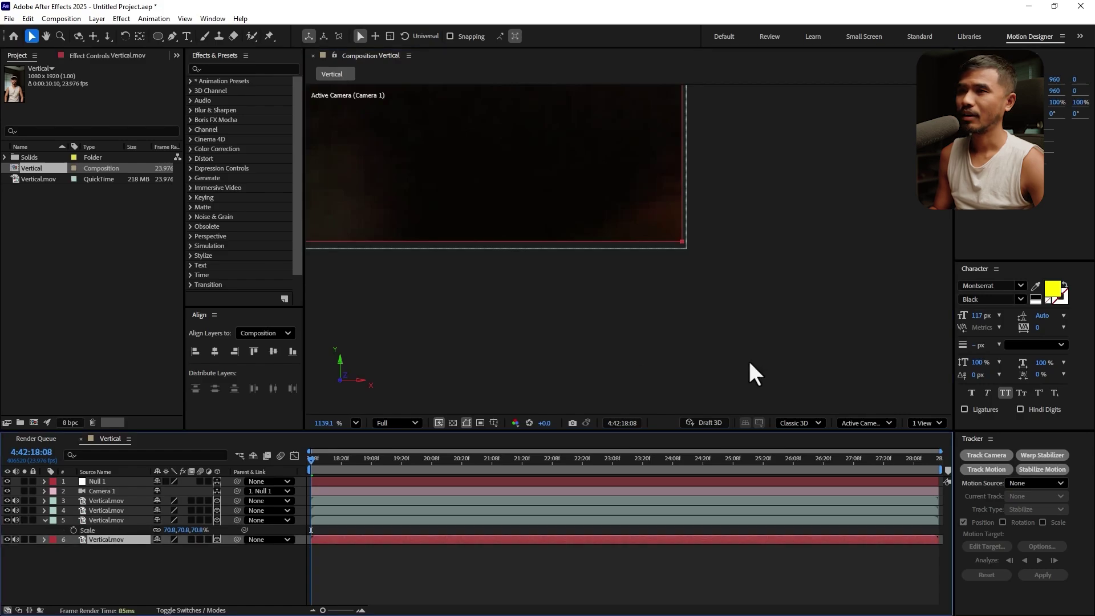
click(105, 519)
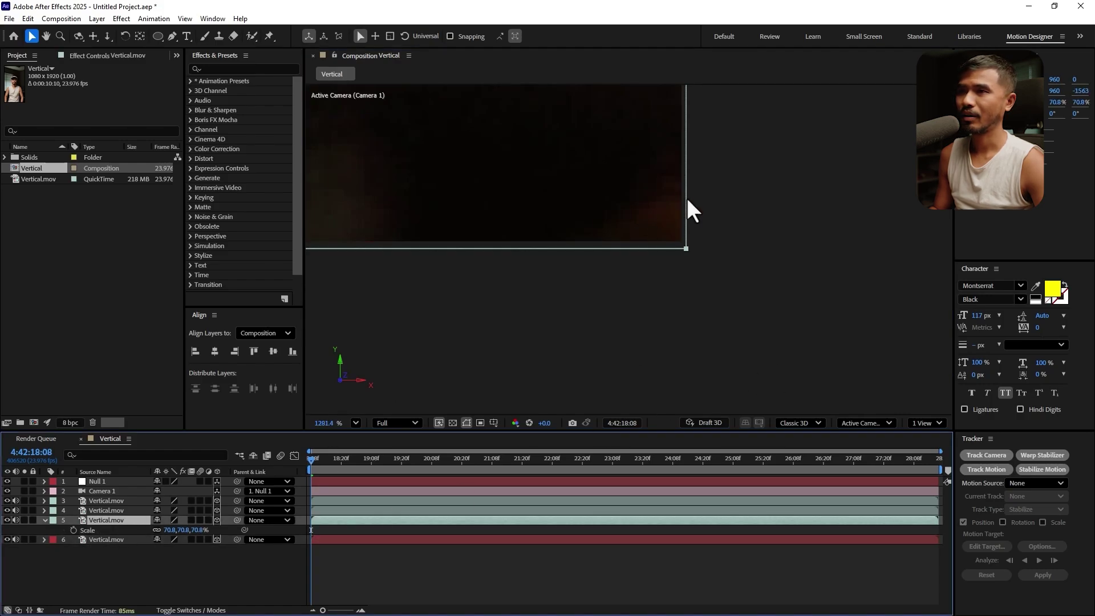
scroll(692, 240, up, 2)
drag(685, 273, 676, 262)
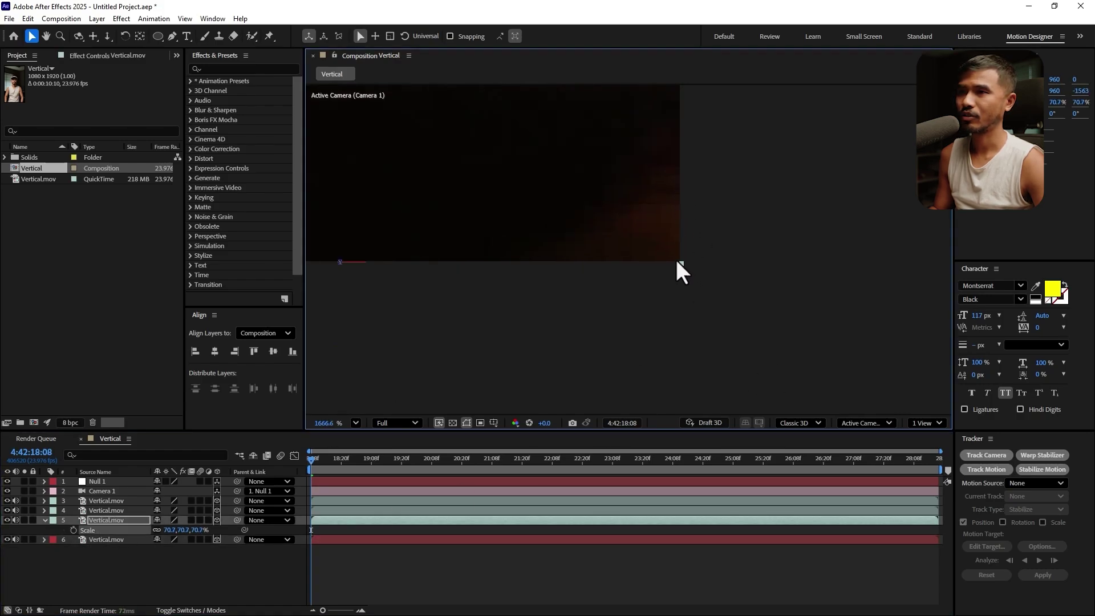
click(136, 510)
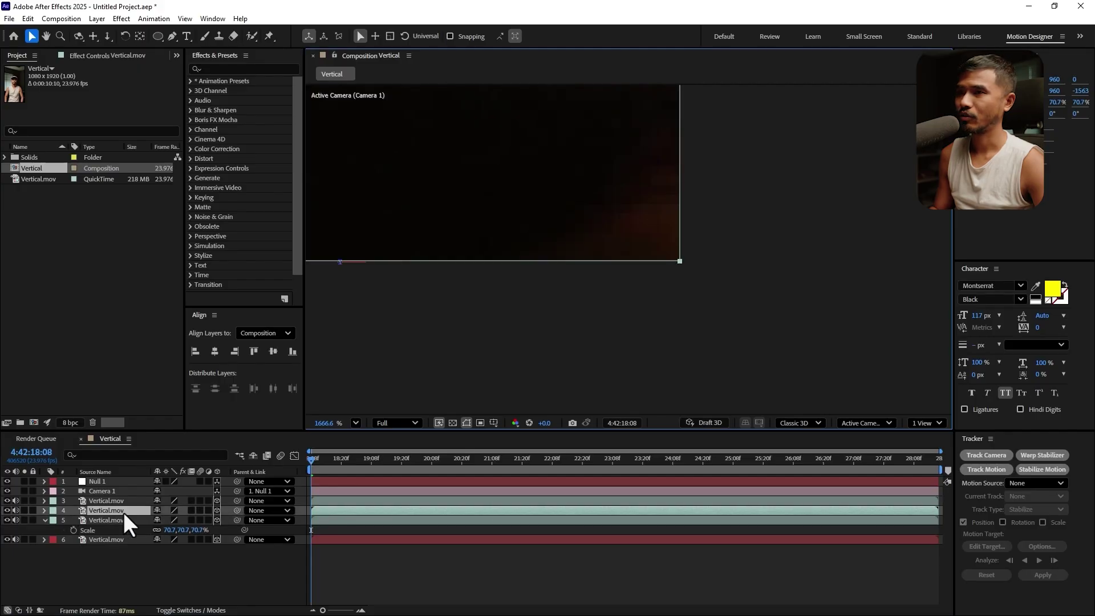
drag(689, 272, 675, 261)
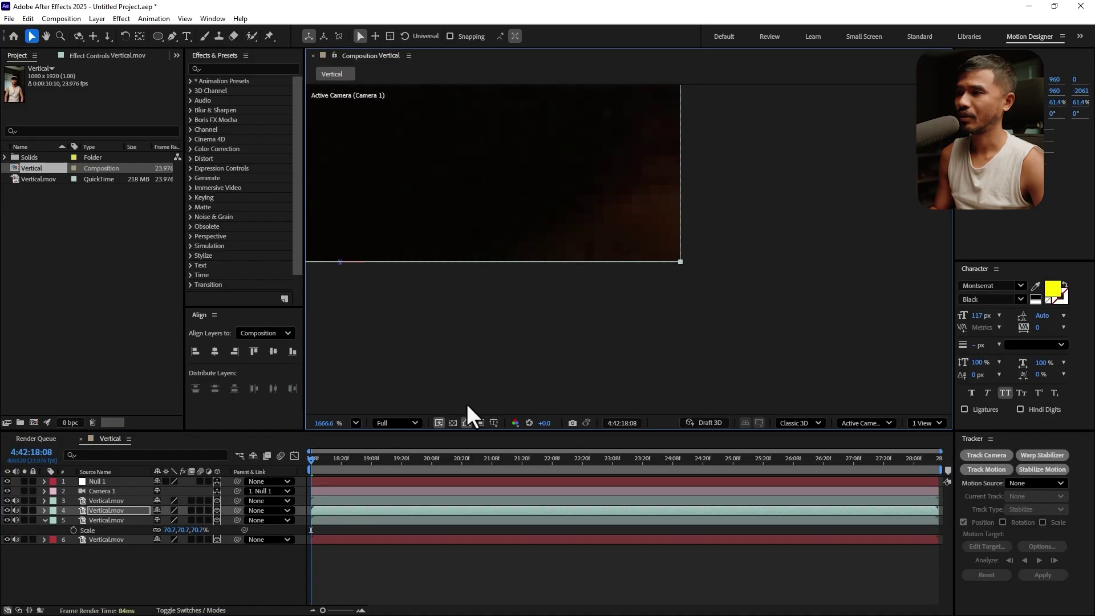
click(117, 501)
drag(687, 271, 679, 262)
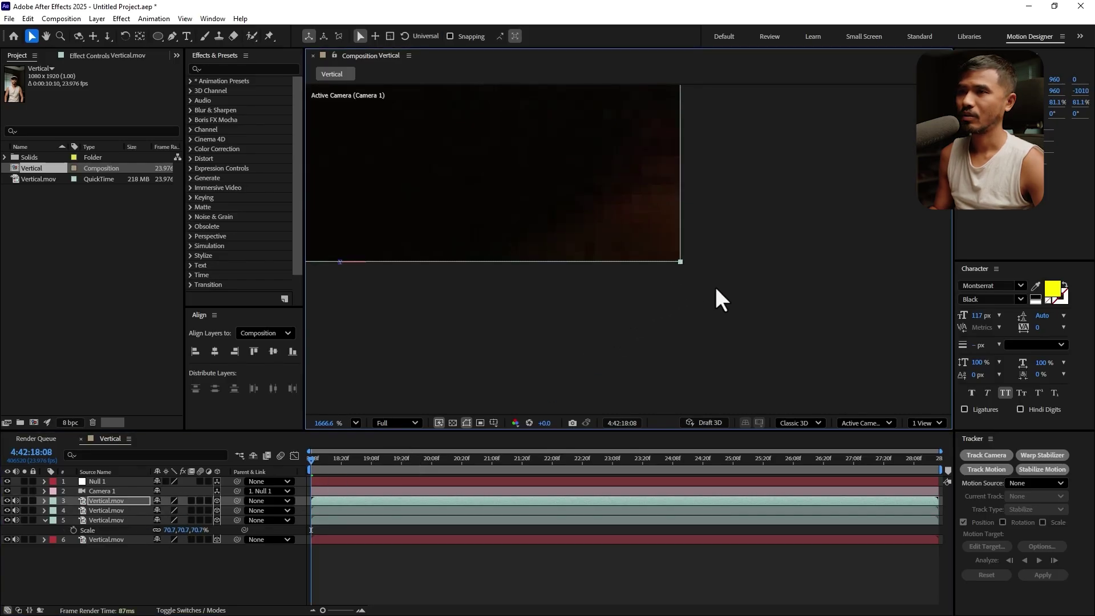
scroll(734, 278, down, 6)
click(792, 282)
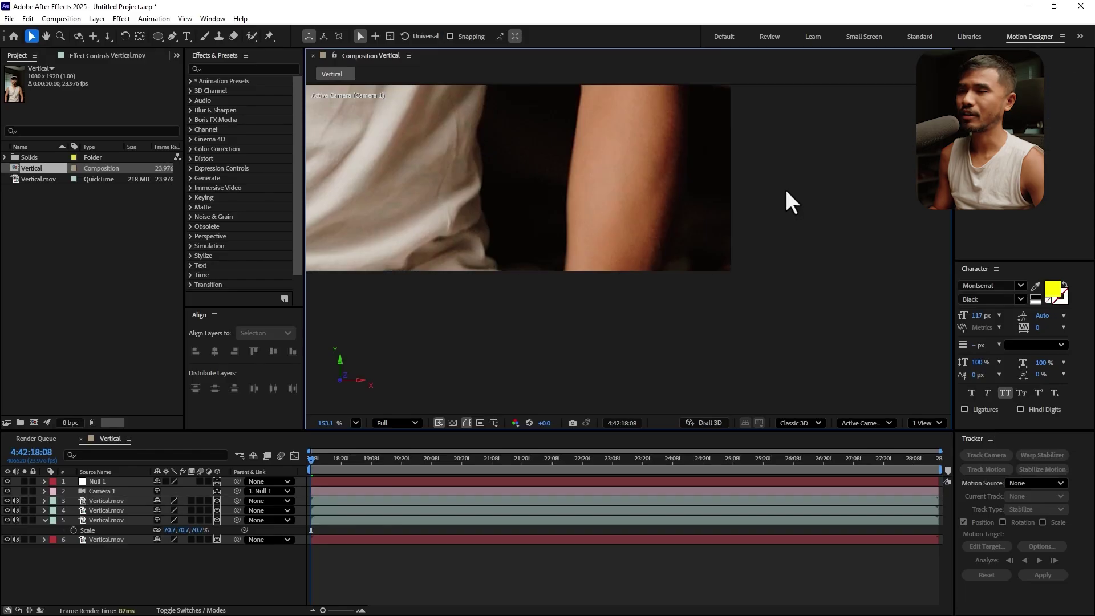
key(h)
scroll(729, 239, down, 8)
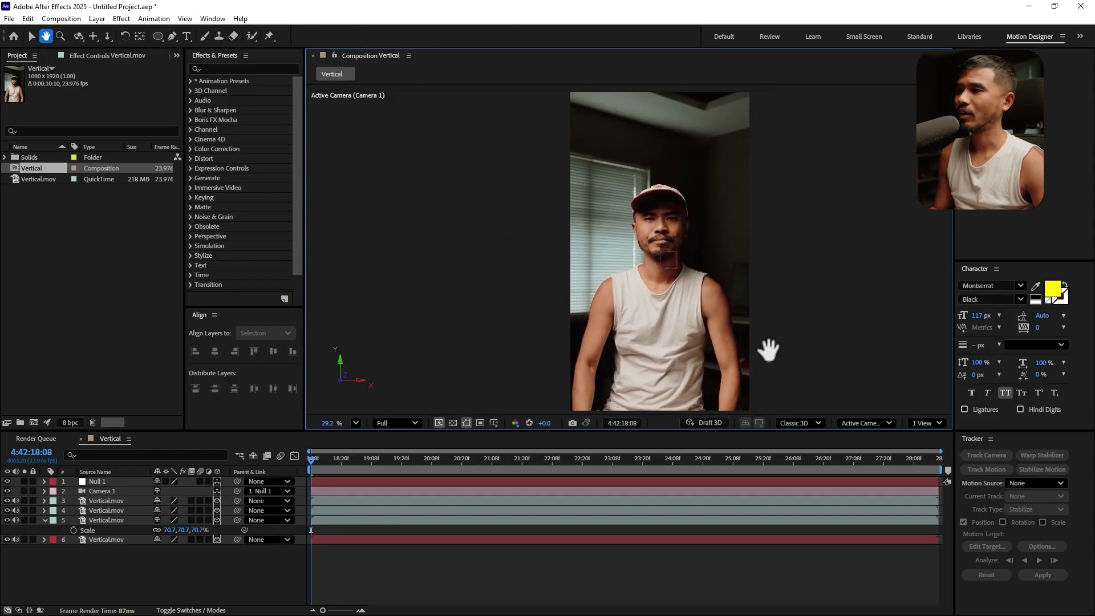
Draw a rectangular mask over the eyes on layer 5 with the Rectangle tool
key(v)
click(44, 519)
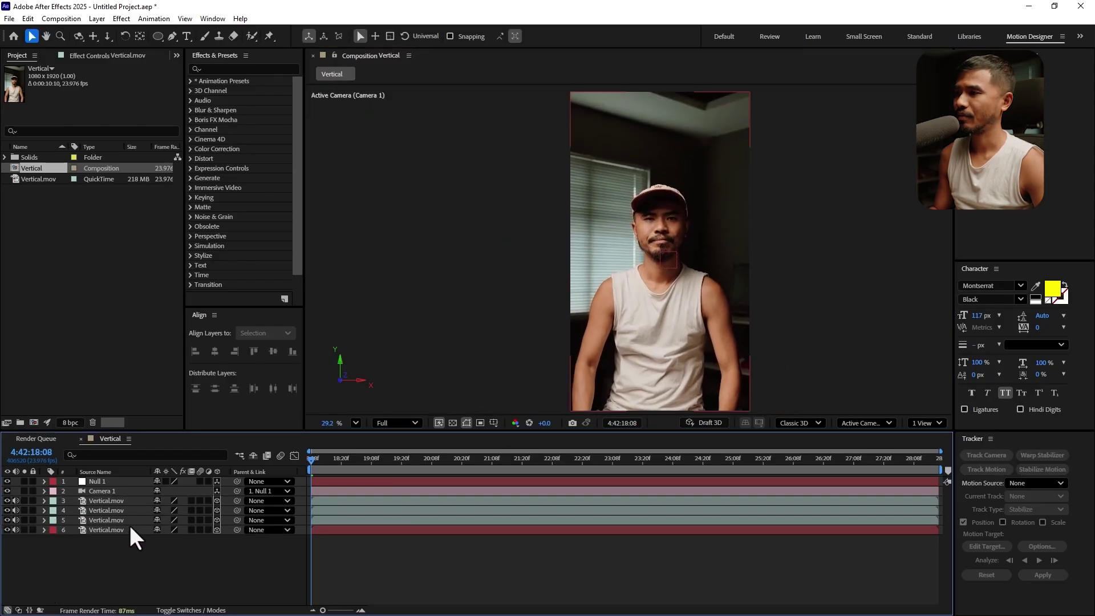
click(116, 521)
shift+click(118, 502)
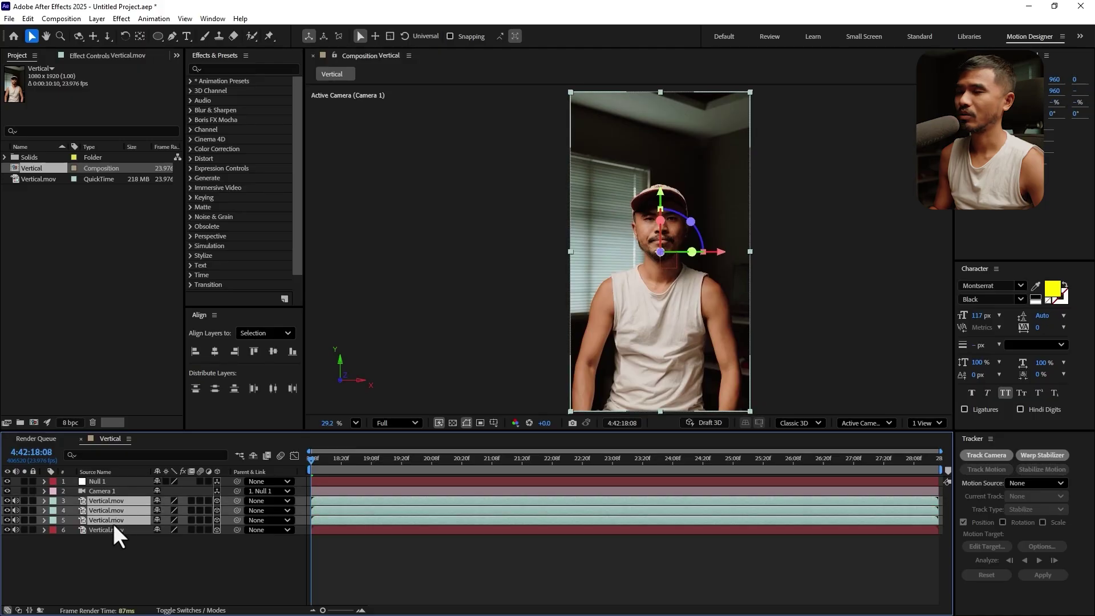
click(135, 560)
scroll(715, 233, up, 3)
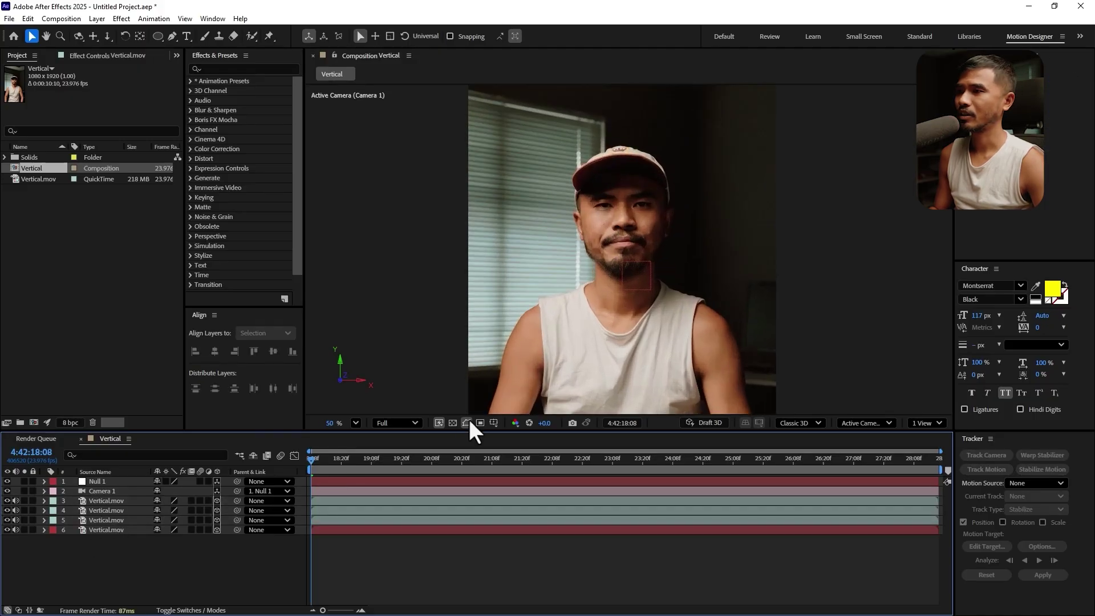
click(108, 521)
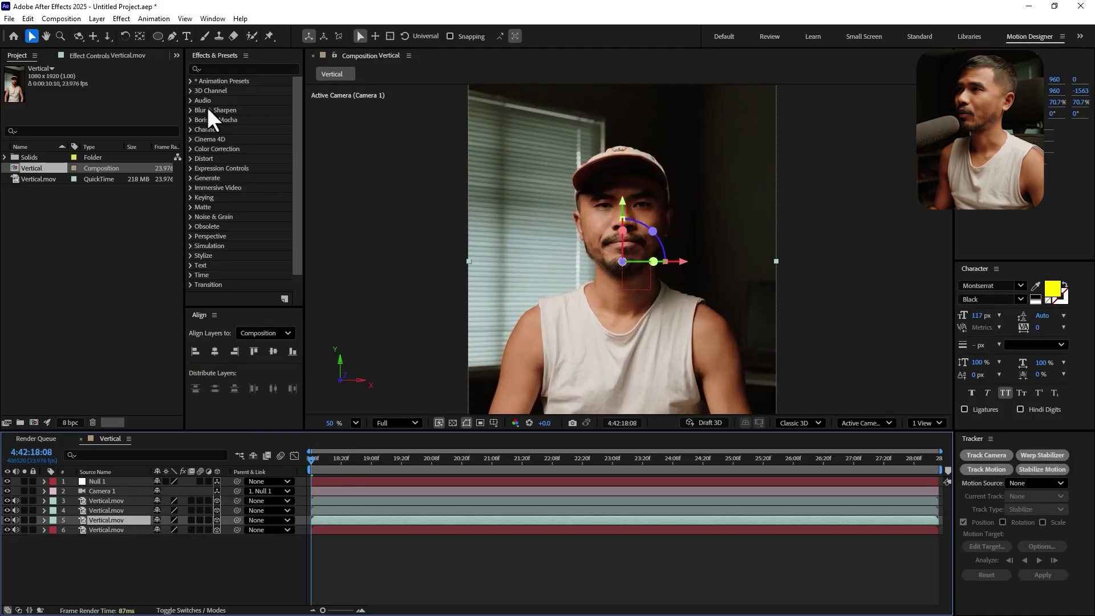
click(156, 38)
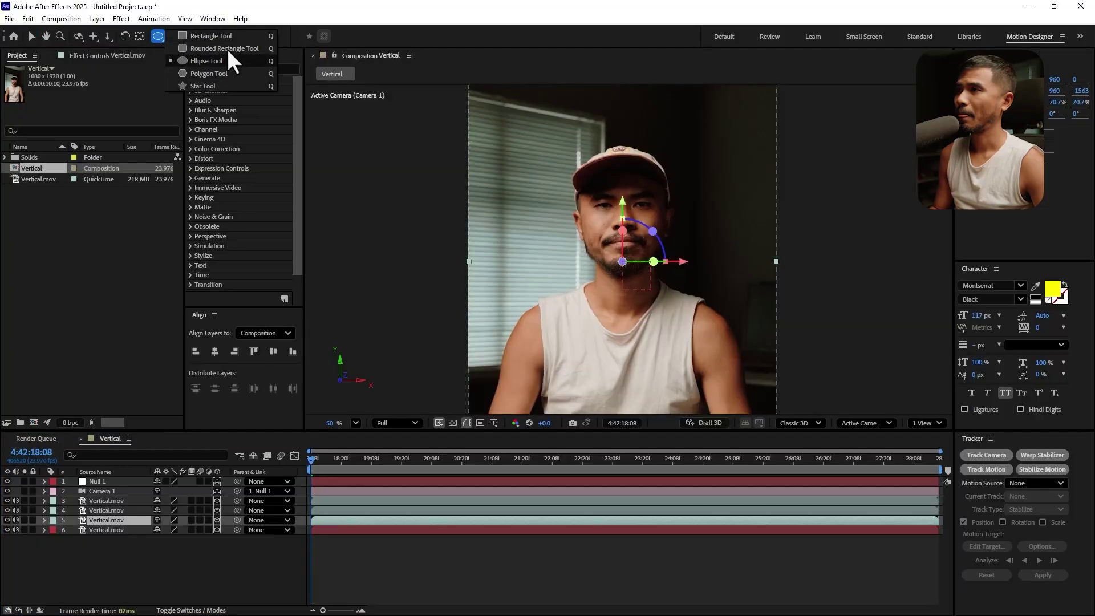
click(221, 37)
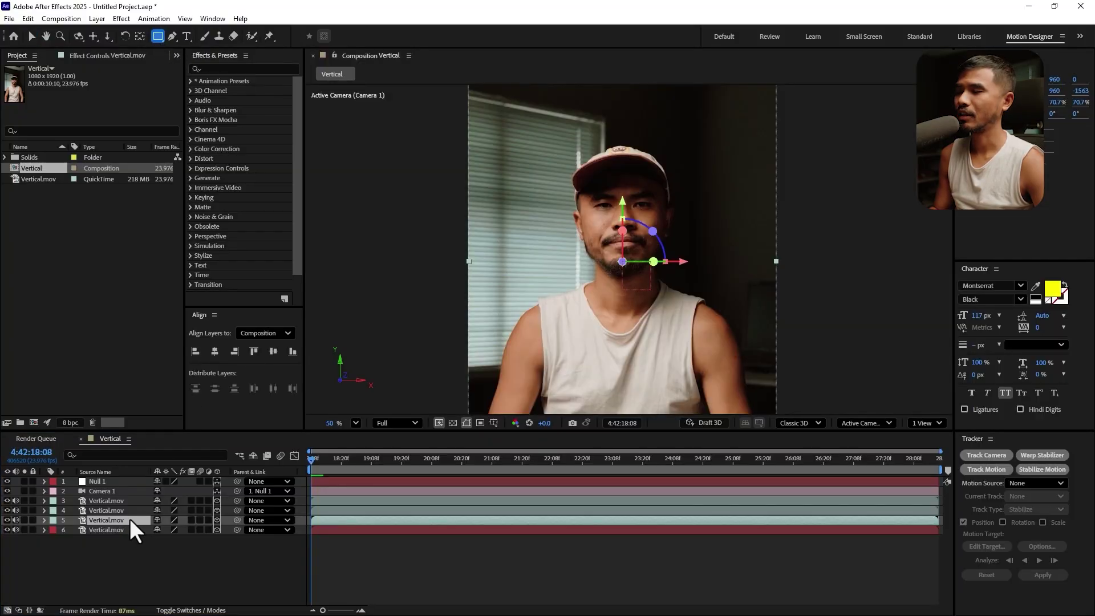
scroll(626, 196, up, 3)
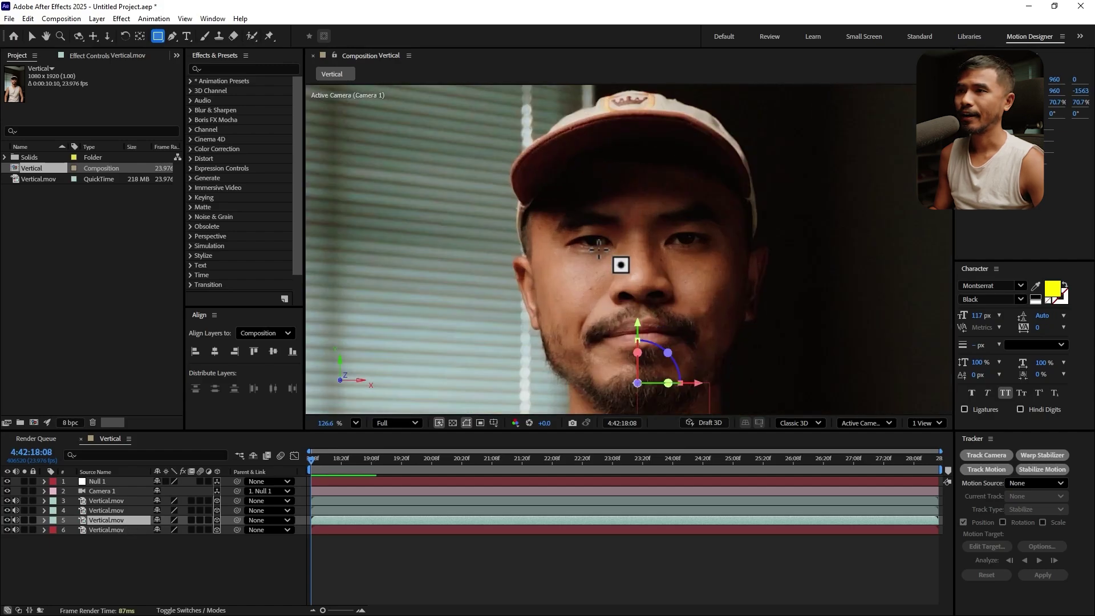
mouse_move(544, 221)
mouse_down()
mouse_move(642, 270)
mouse_move(620, 249)
mouse_up()
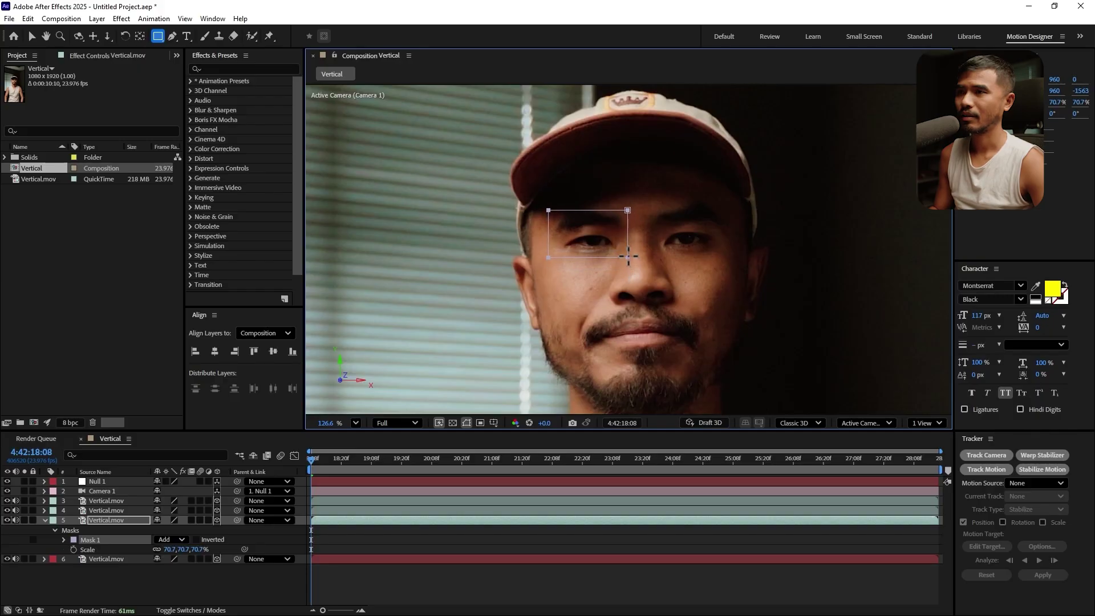
Draw a rectangle mask over the right eye on layer 4
click(627, 257)
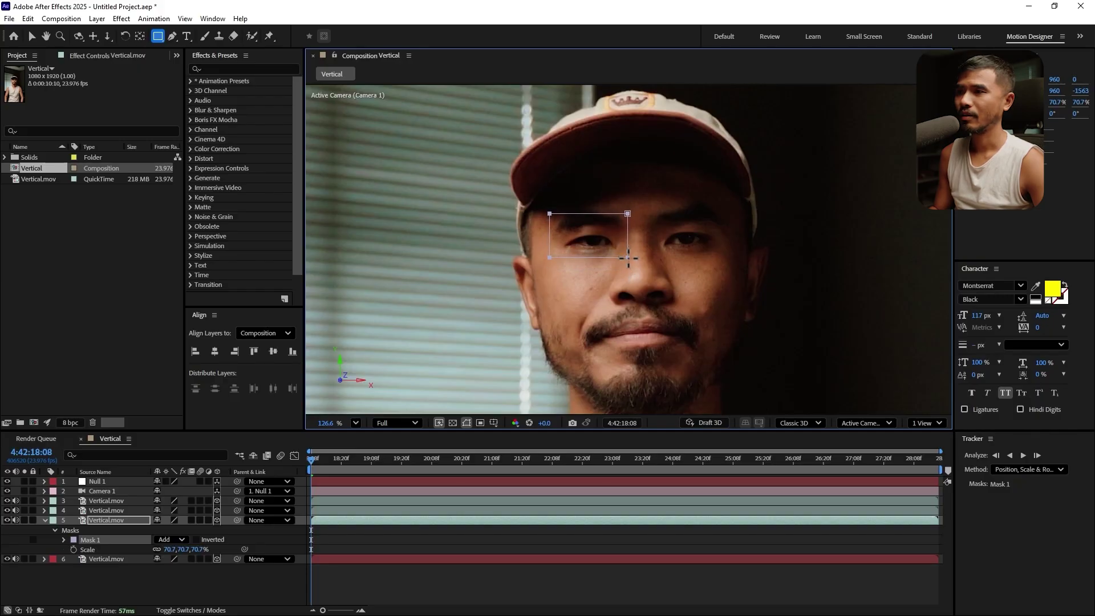
click(115, 511)
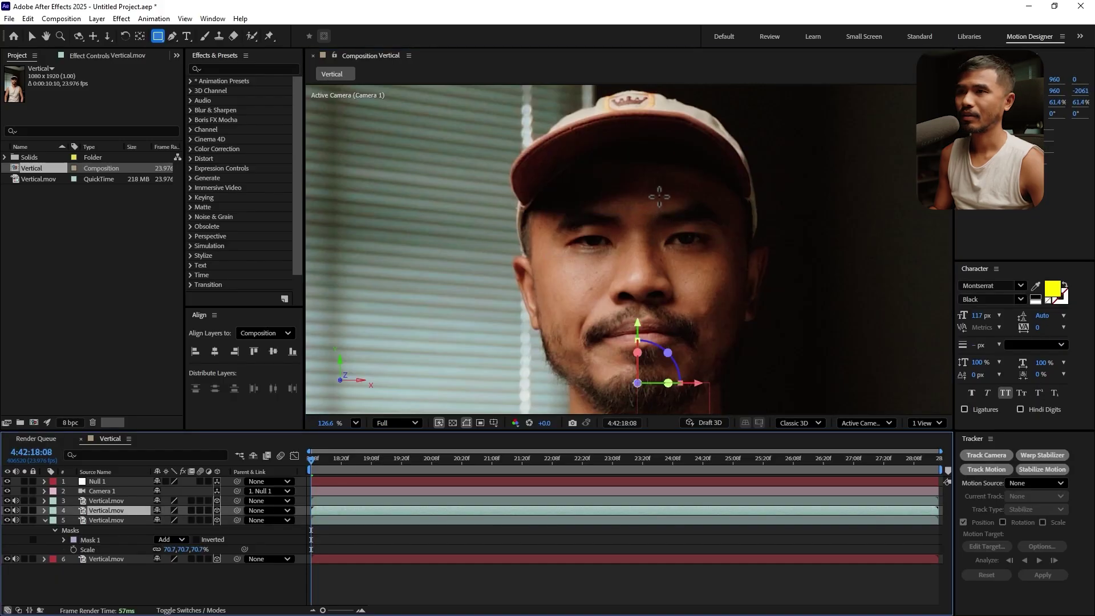
drag(659, 199, 725, 308)
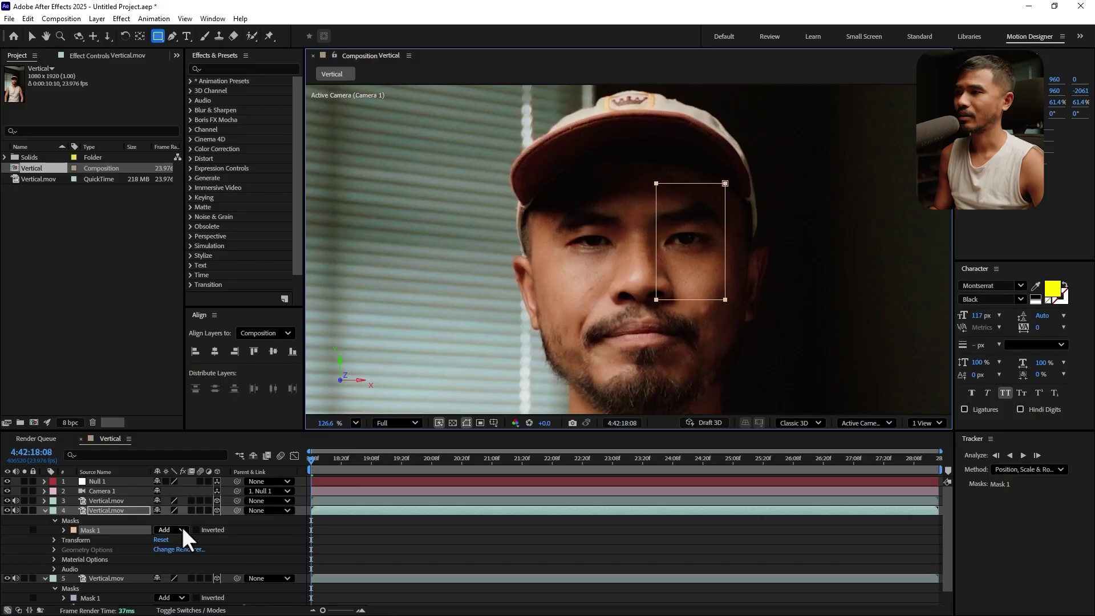
Mask layer 3 around the mouth and chin, then collapse the layer properties
click(115, 501)
click(44, 510)
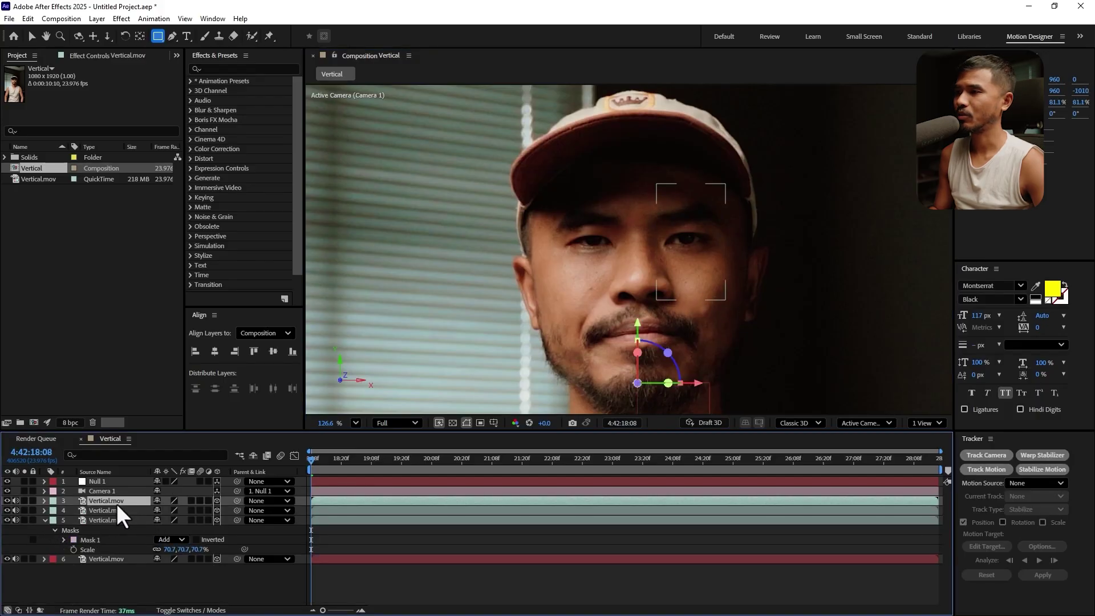
drag(573, 306, 702, 376)
click(30, 36)
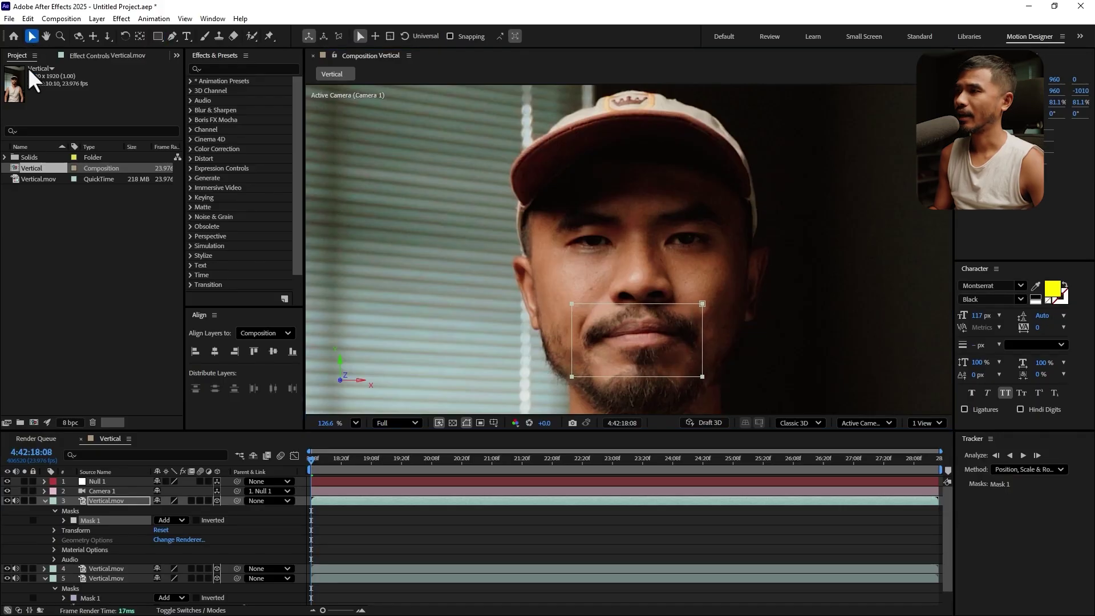
click(44, 500)
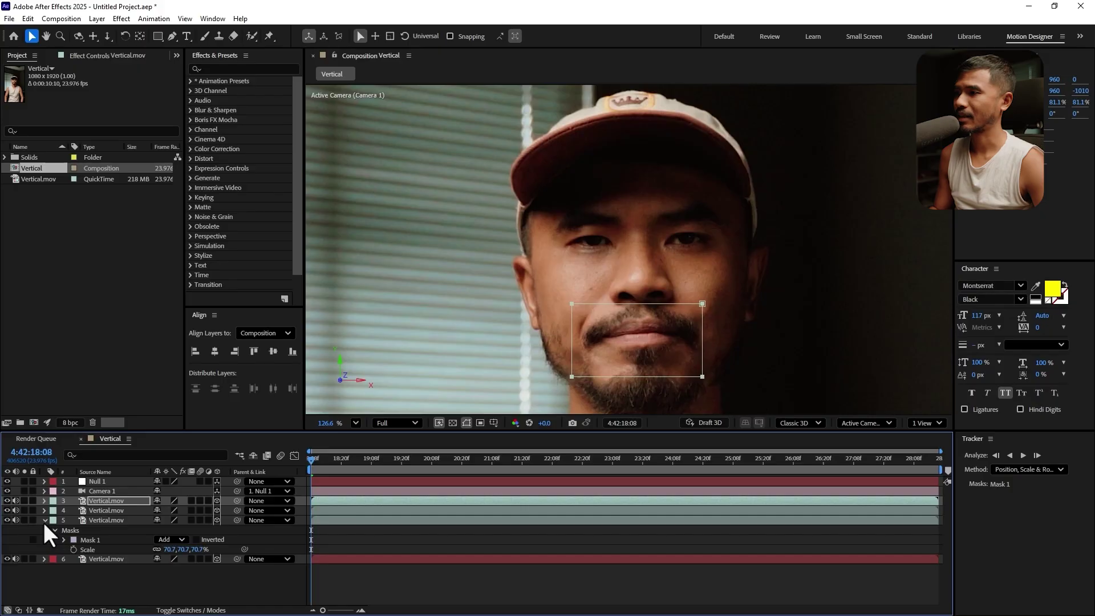
click(44, 521)
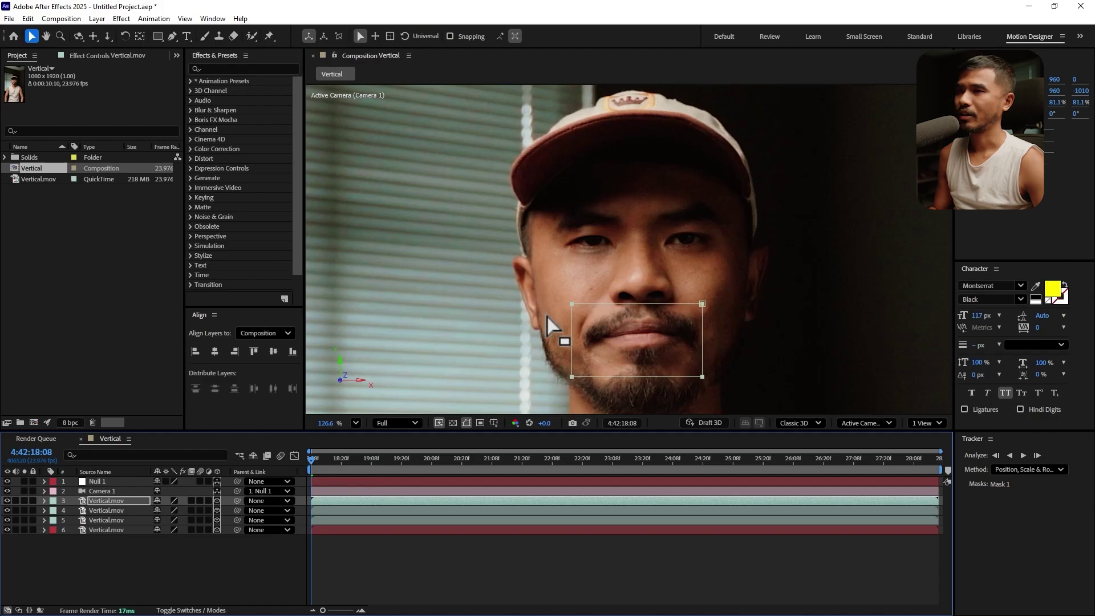
Keyframe Null 1's Position at the clip start and raise Z to about 3323
scroll(554, 305, down, 6)
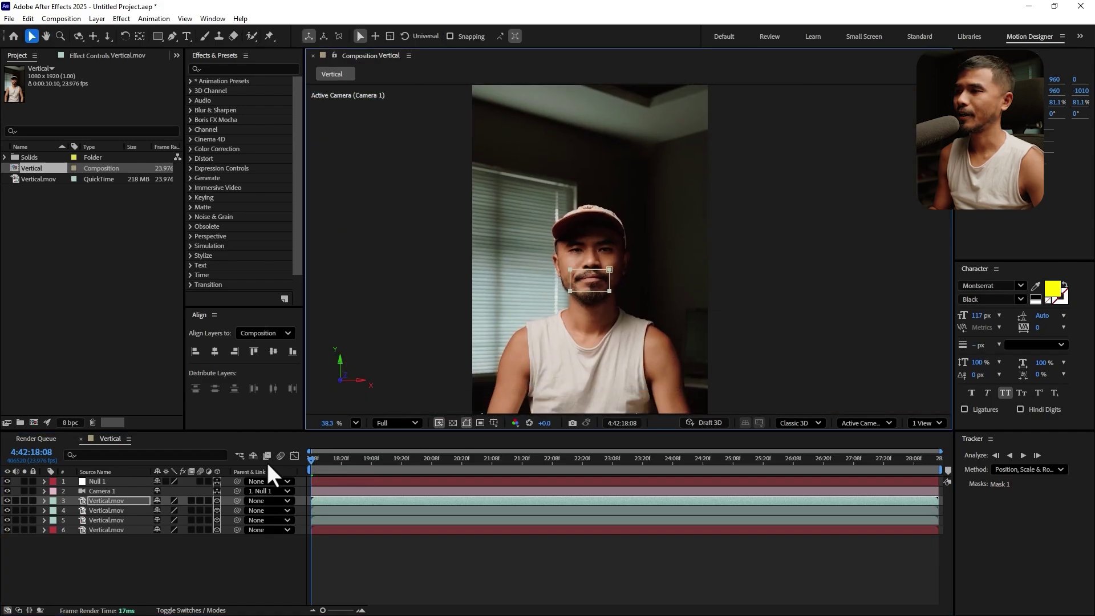
click(149, 559)
click(105, 481)
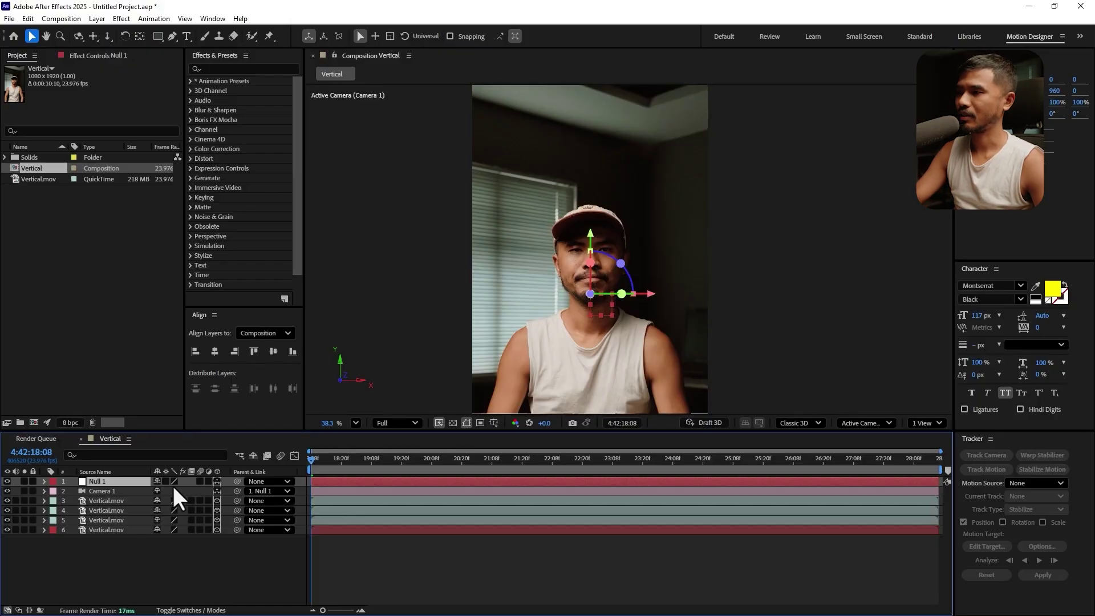
key(p)
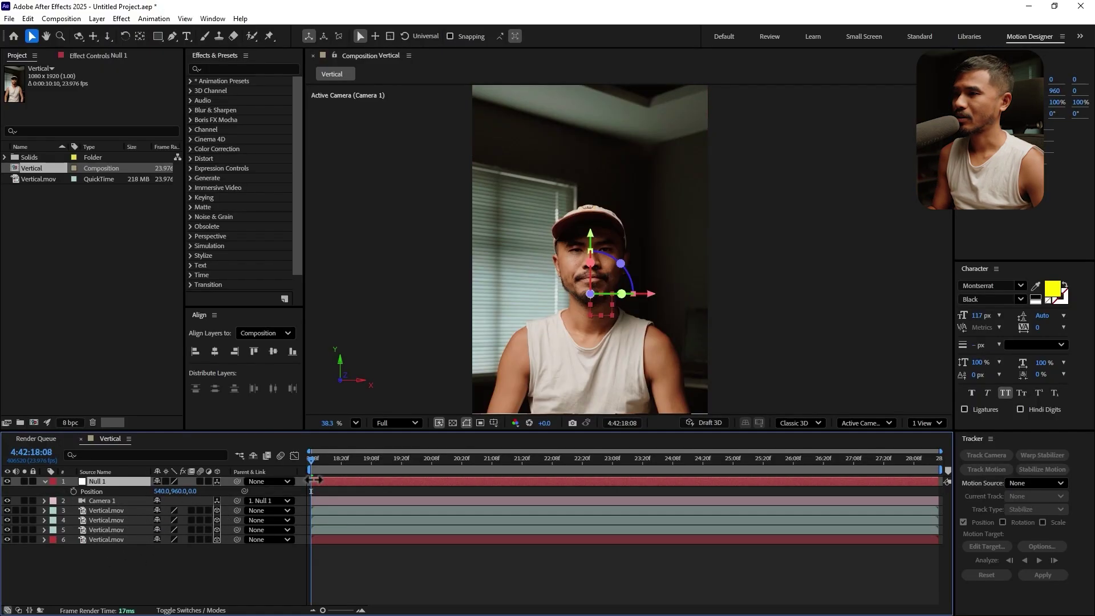
drag(333, 464, 521, 491)
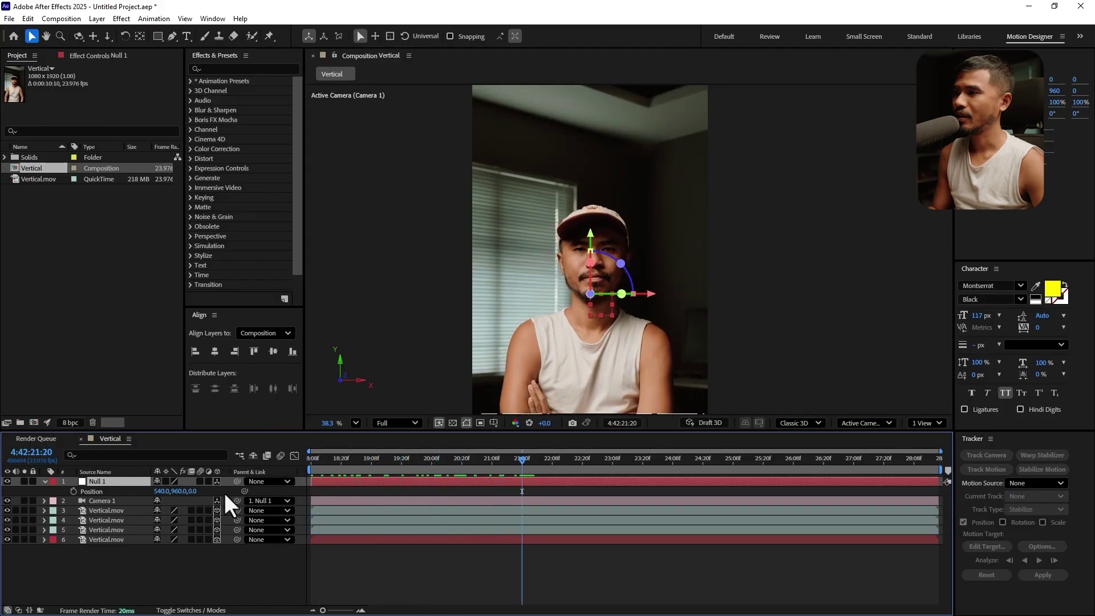
click(74, 492)
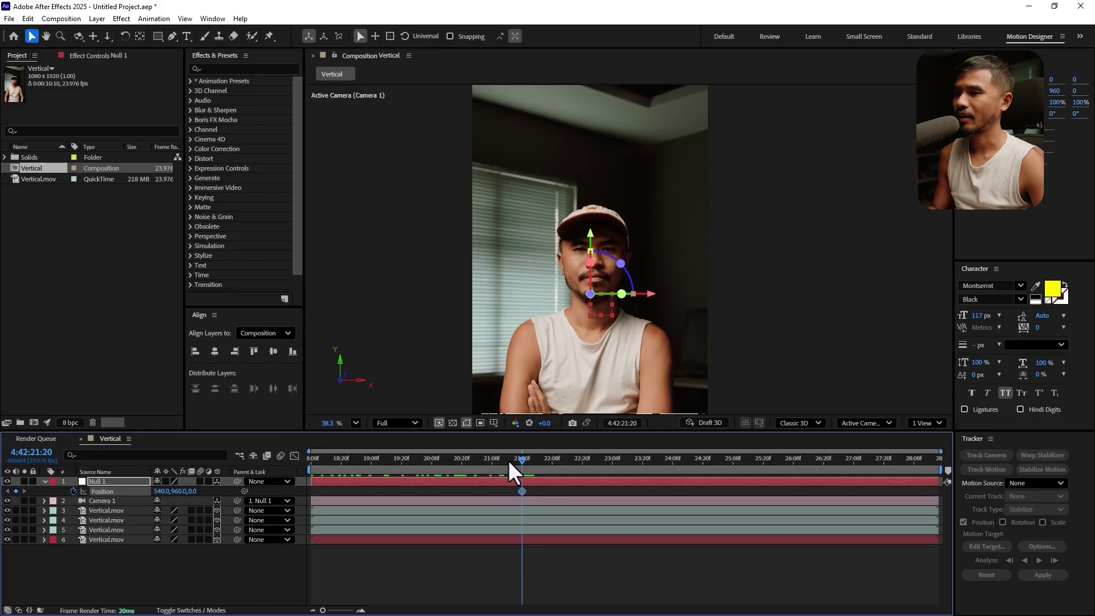
drag(505, 461, 1052, 505)
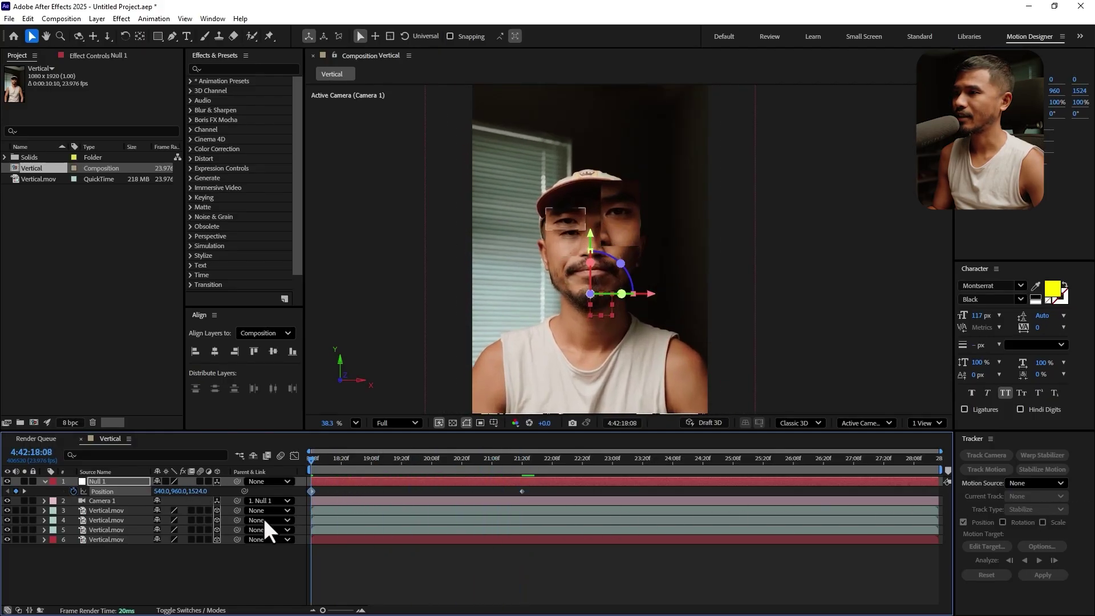
drag(202, 490, 612, 512)
drag(193, 493, 479, 475)
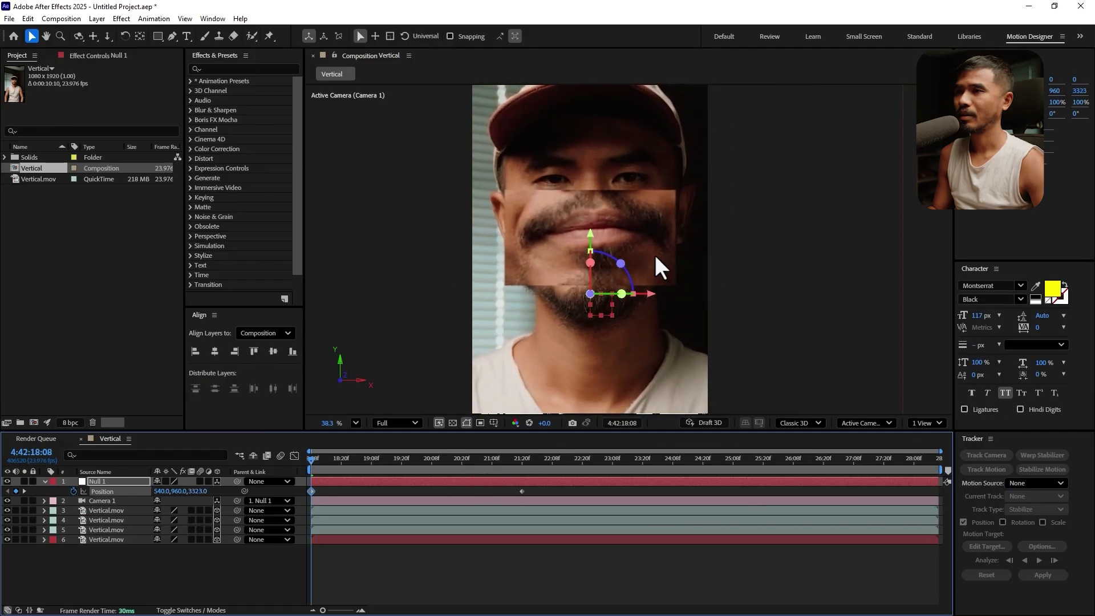
Move the mouth piece toward the camera to Position Z of about -2214
click(592, 217)
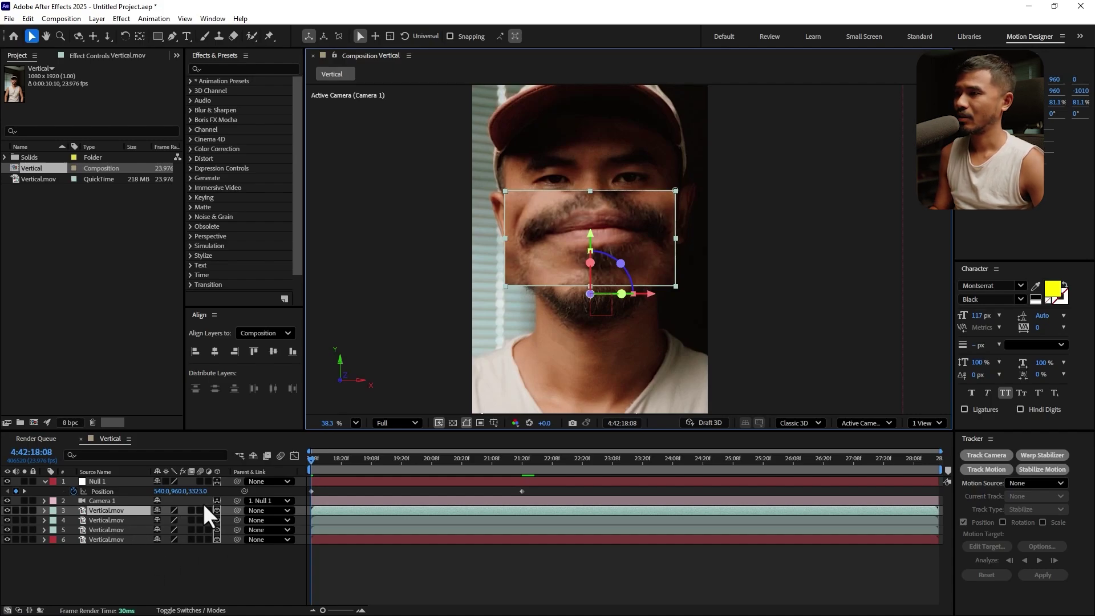
key(p)
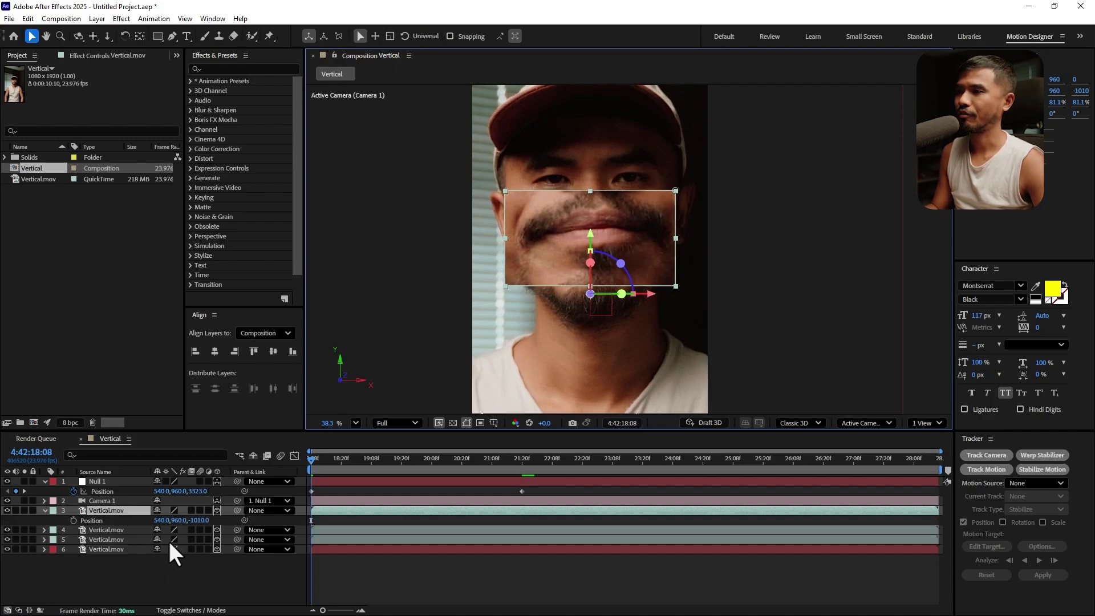
drag(194, 520, 120, 520)
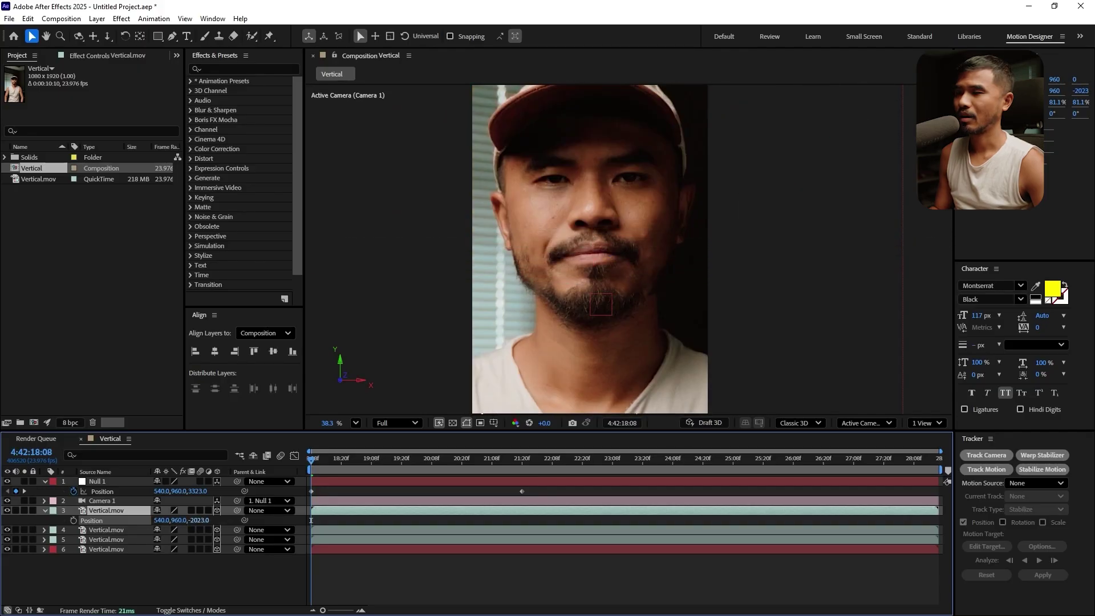
scroll(717, 265, down, 3)
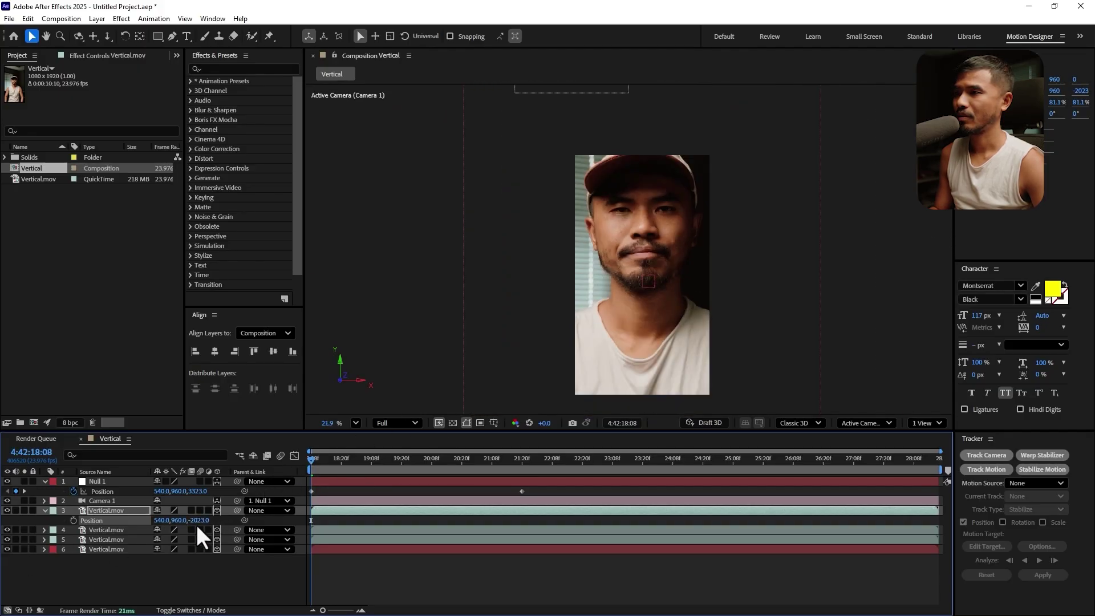
drag(196, 525, 150, 523)
drag(316, 455, 558, 472)
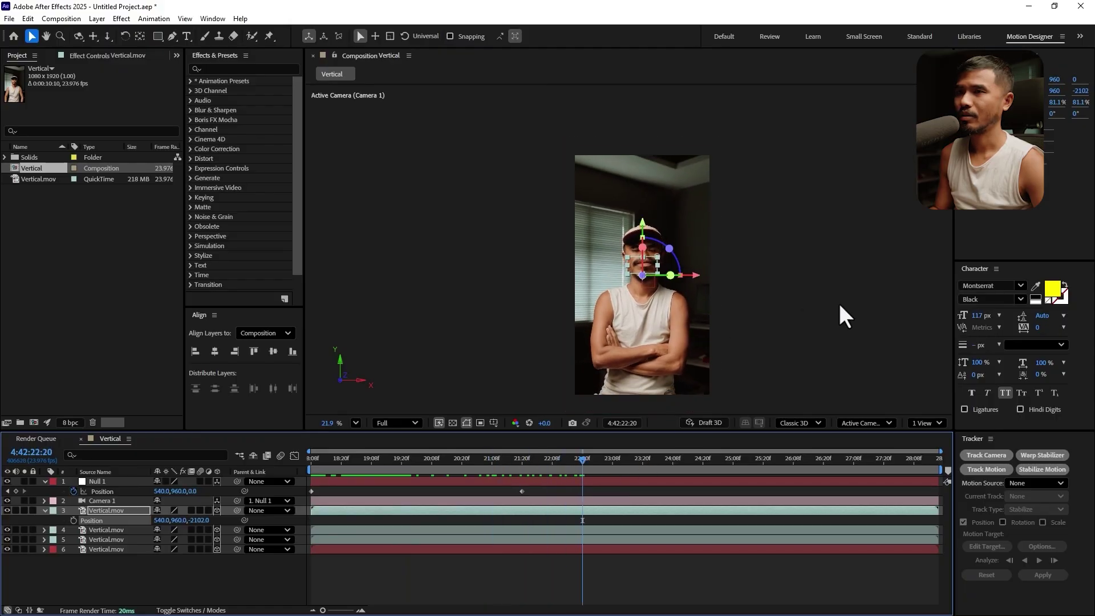
scroll(638, 252, up, 5)
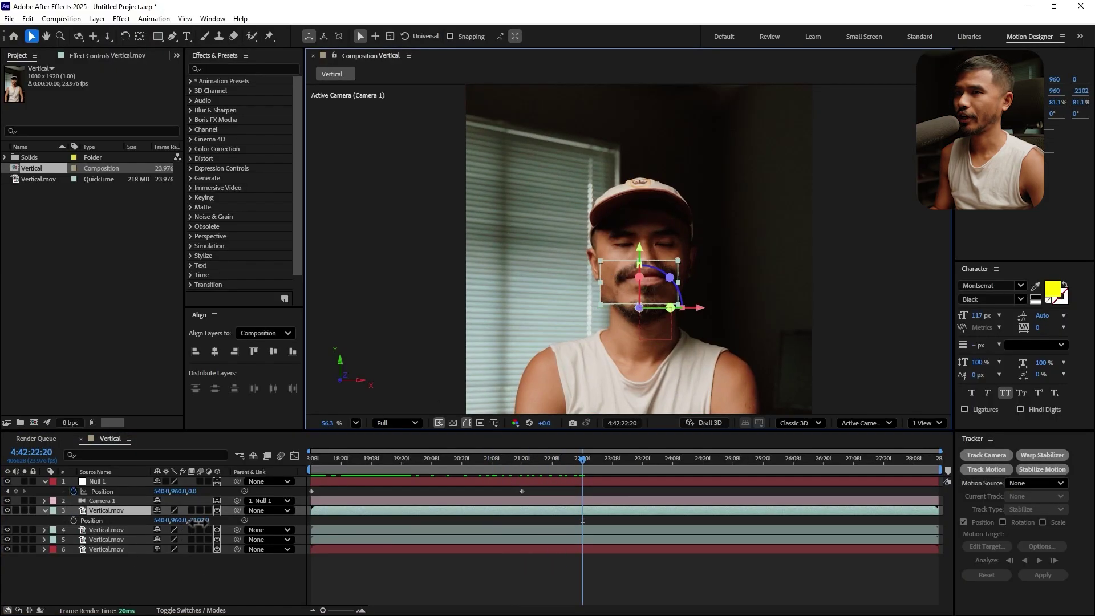
drag(197, 520, 144, 529)
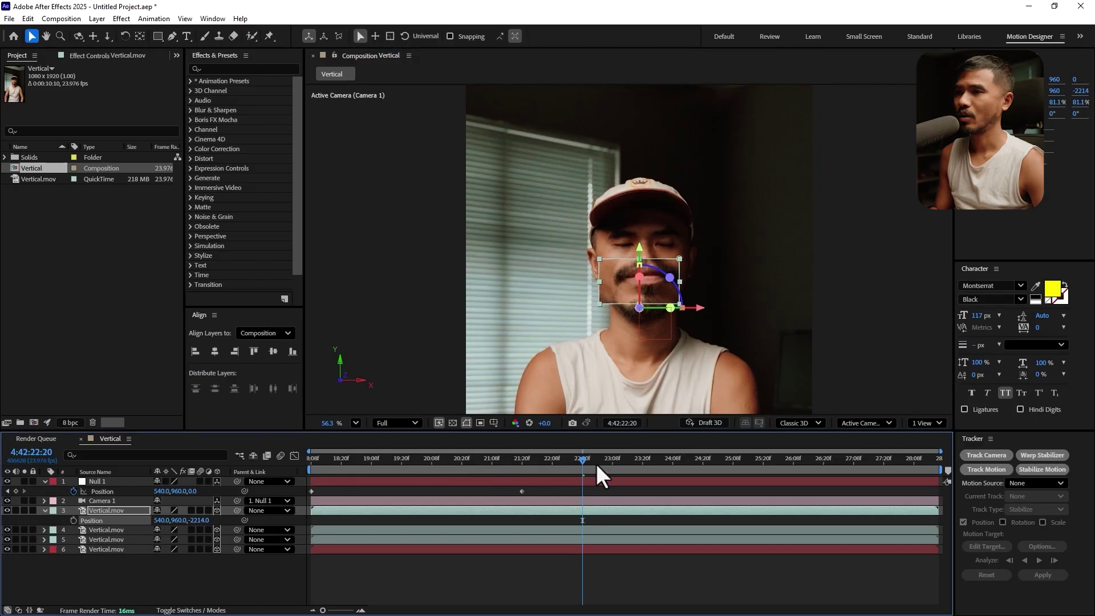
drag(582, 460, 472, 478)
mouse_move(405, 481)
mouse_down()
mouse_move(381, 486)
mouse_move(399, 486)
mouse_up()
Bring the right-eye piece closer to Z of about -2868 and preview the parallax
click(705, 132)
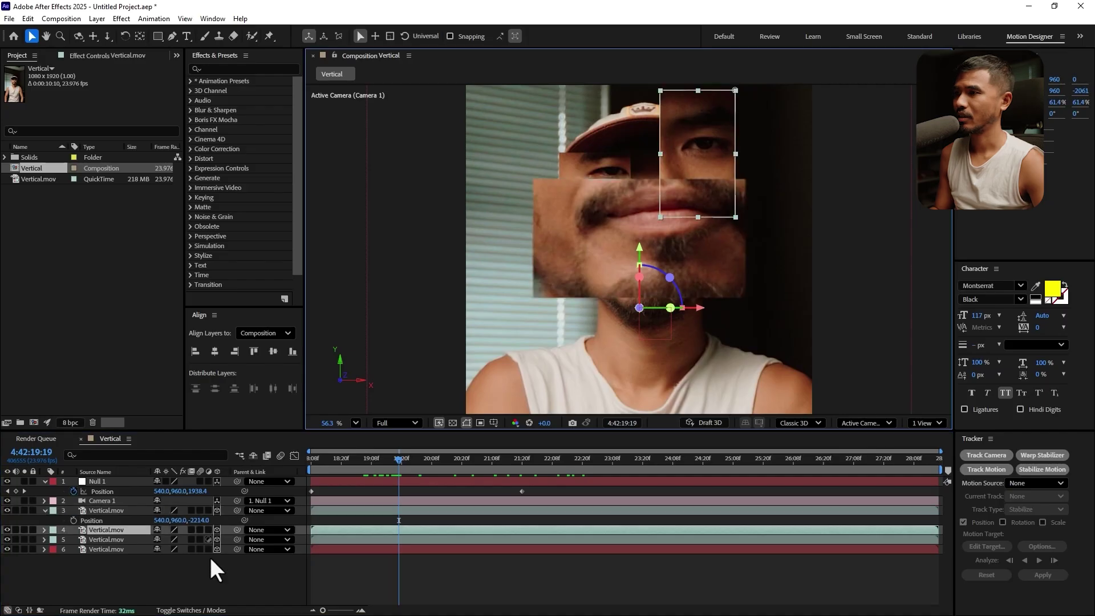
key(p)
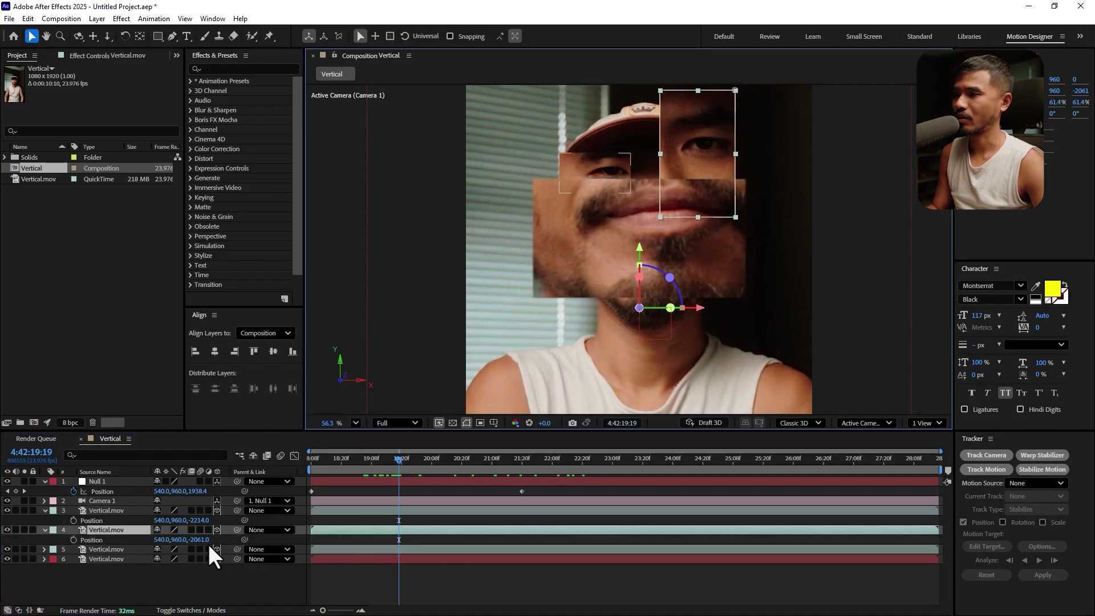
drag(200, 539, 143, 540)
drag(418, 466, 645, 536)
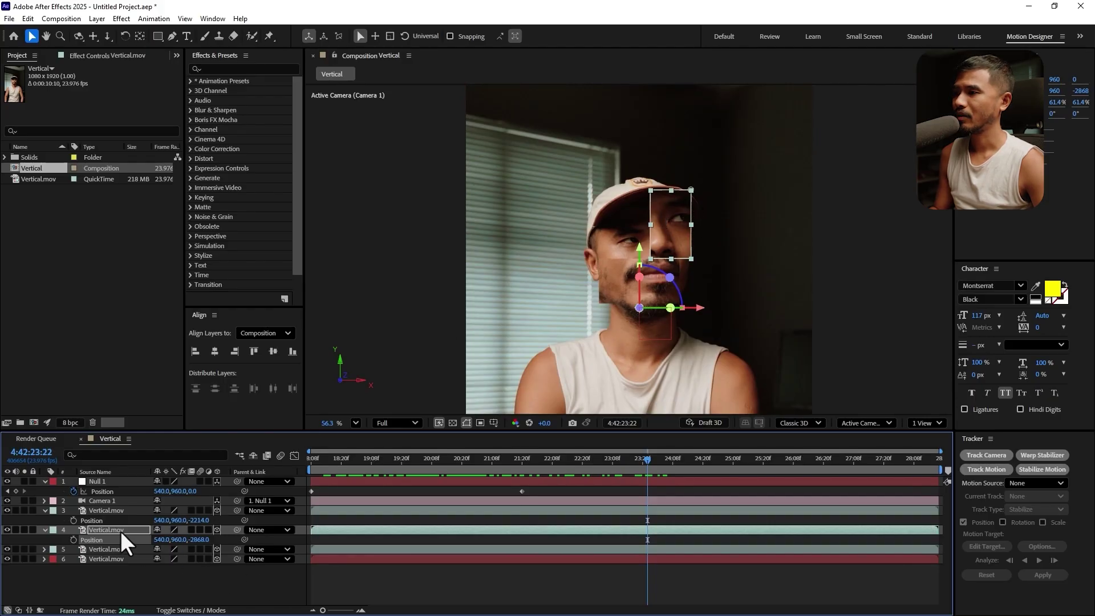
Scale the eye cutout layer down to about 49.6%, then return its mask to Add mode
key(m)
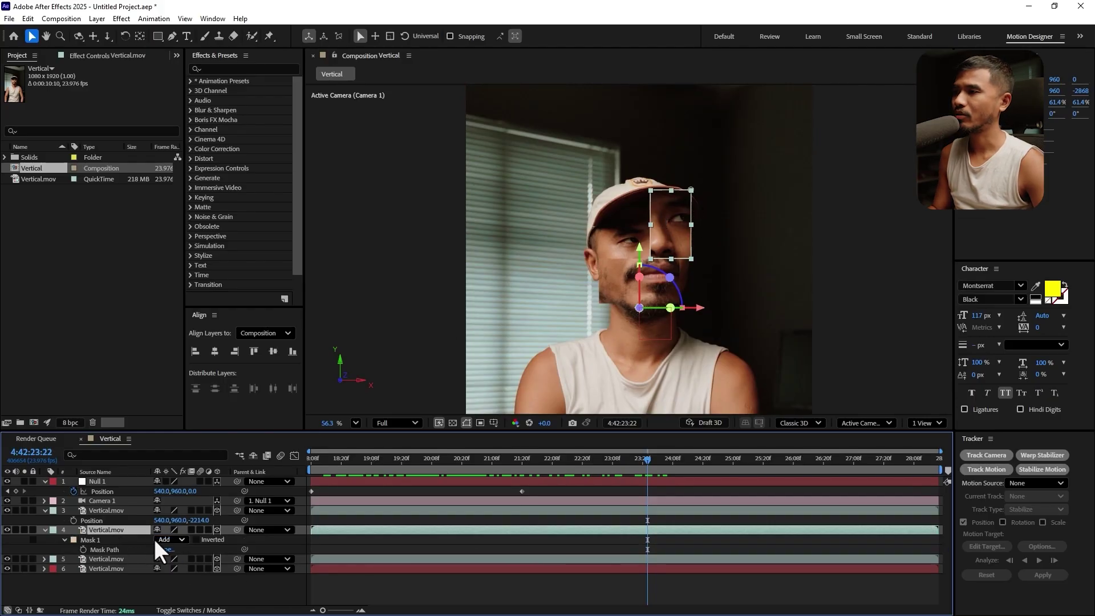
click(165, 540)
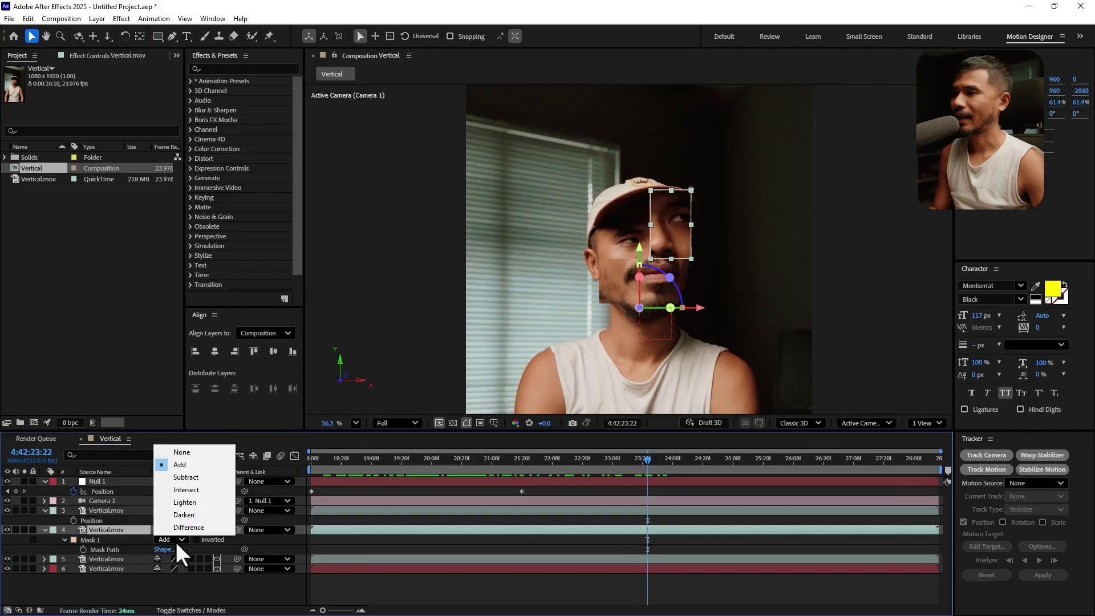
click(181, 450)
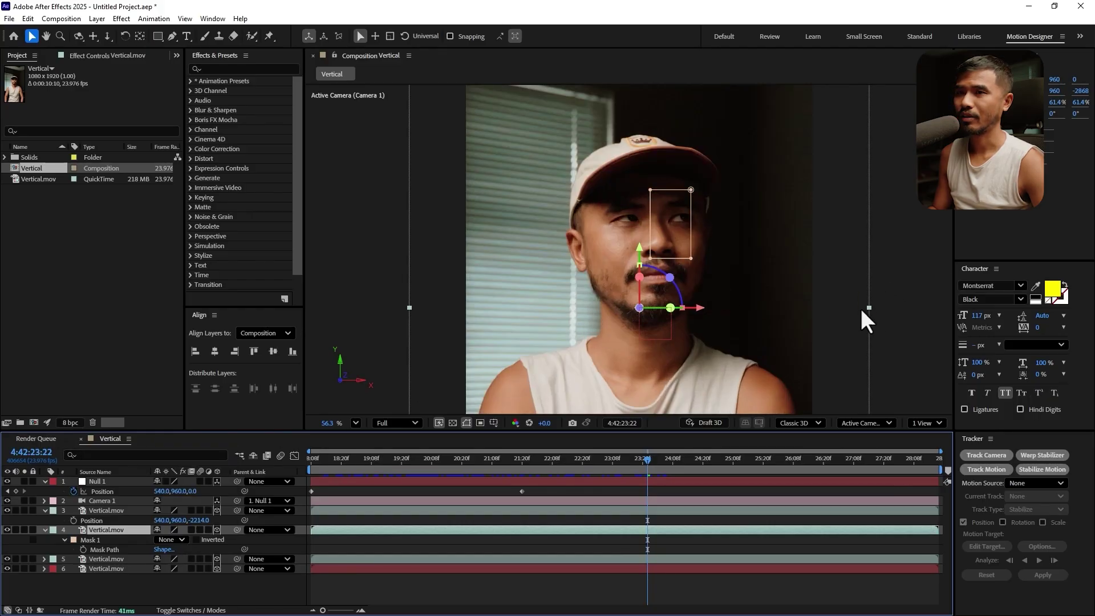
drag(868, 307, 782, 304)
scroll(814, 313, up, 5)
scroll(713, 296, down, 5)
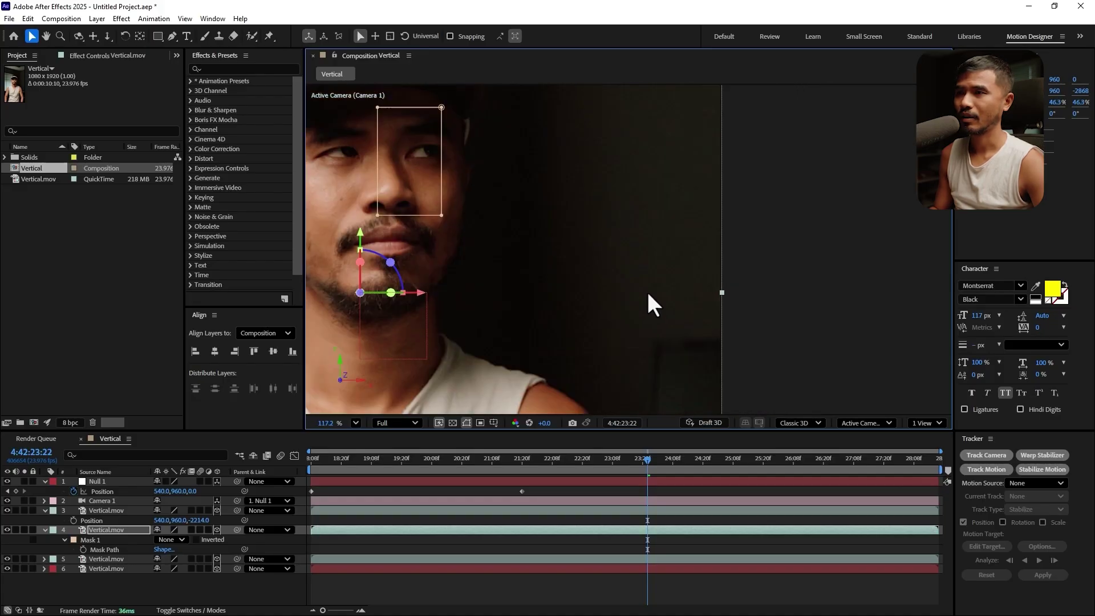
click(165, 539)
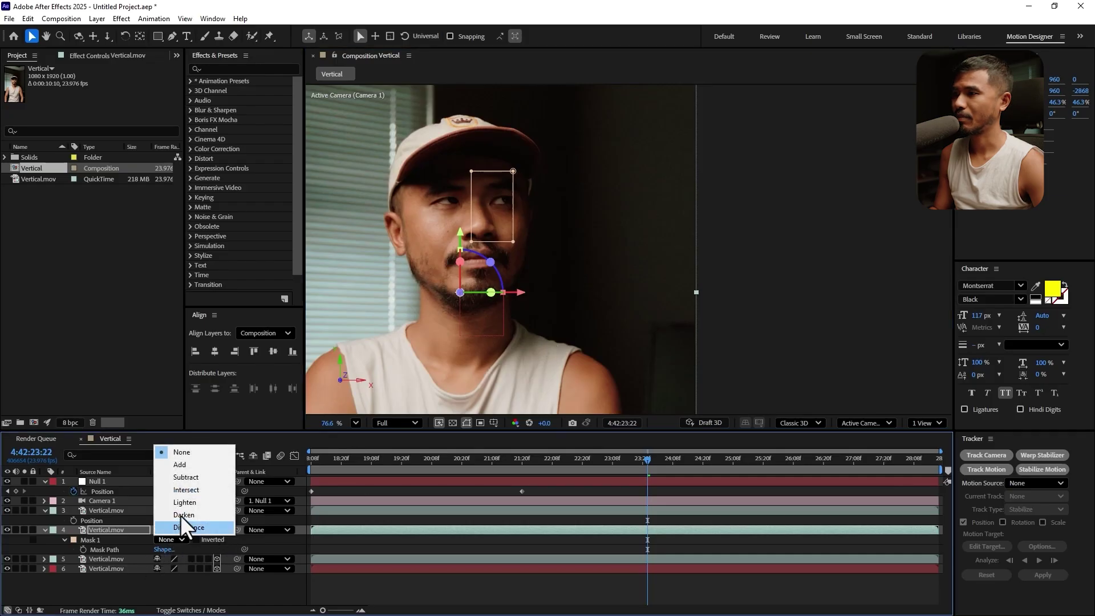
click(192, 462)
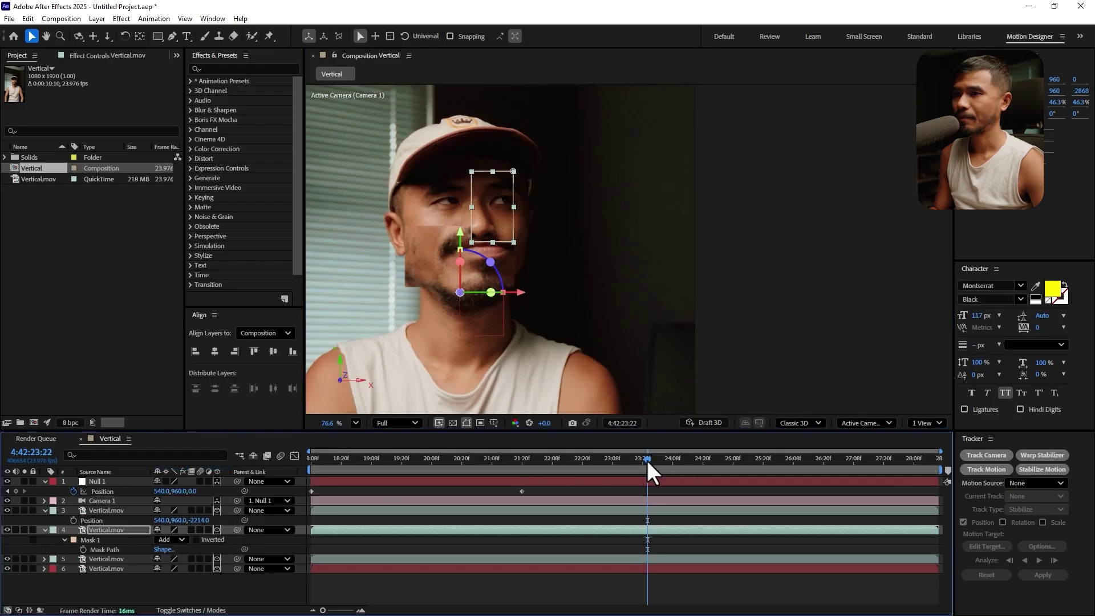
drag(647, 460, 621, 484)
Shrink the mouth-and-chin cutout layer to about 58.6%, restoring its mask to Add mode
click(112, 511)
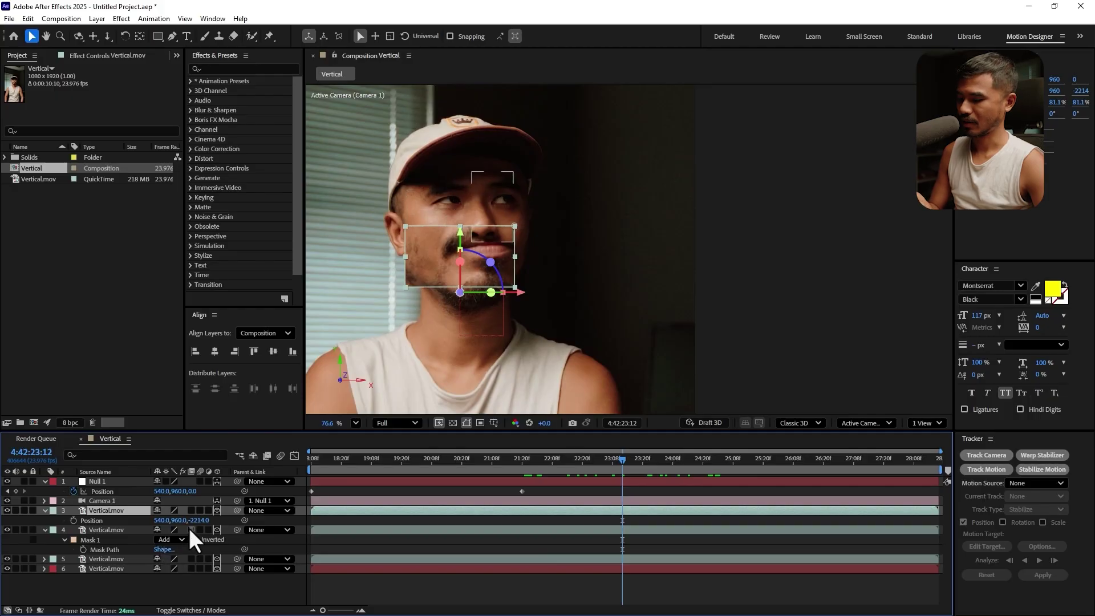
key(m)
click(173, 521)
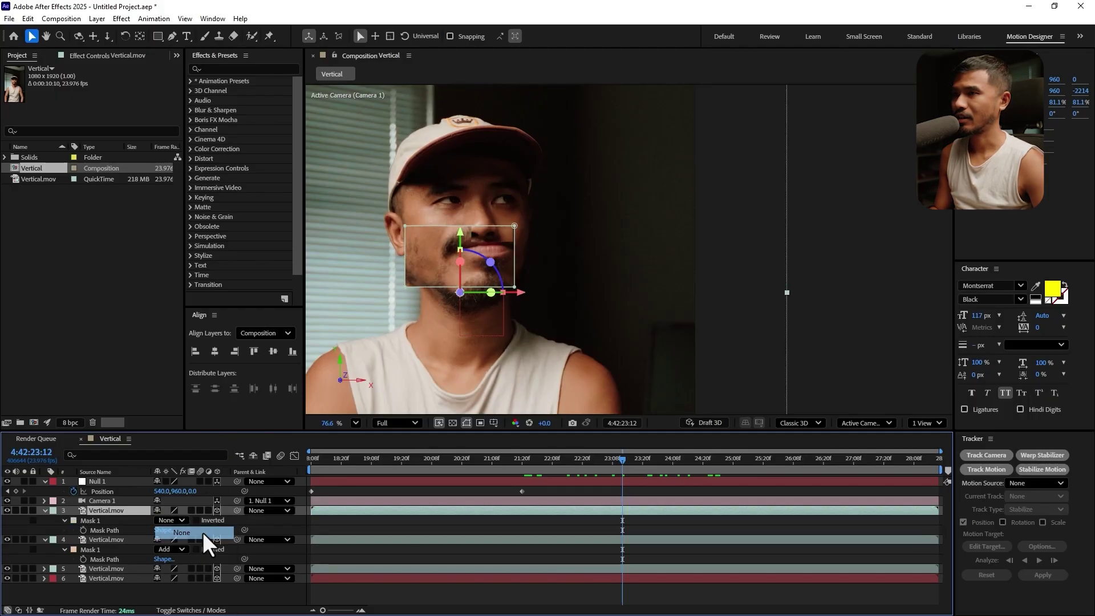
click(182, 533)
drag(787, 293, 692, 291)
scroll(703, 296, up, 5)
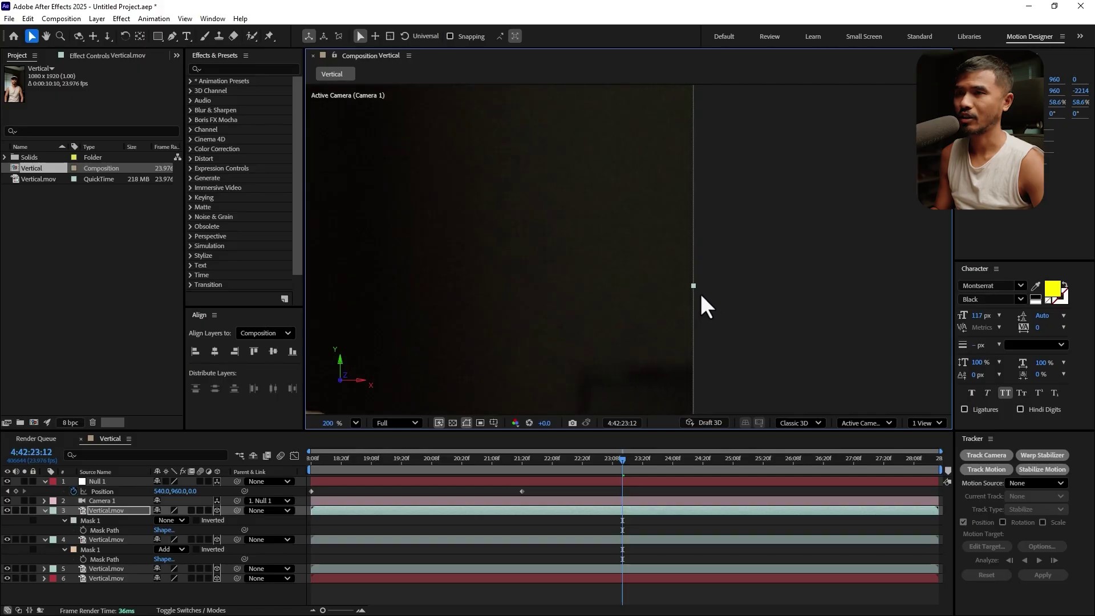
scroll(700, 293, down, 5)
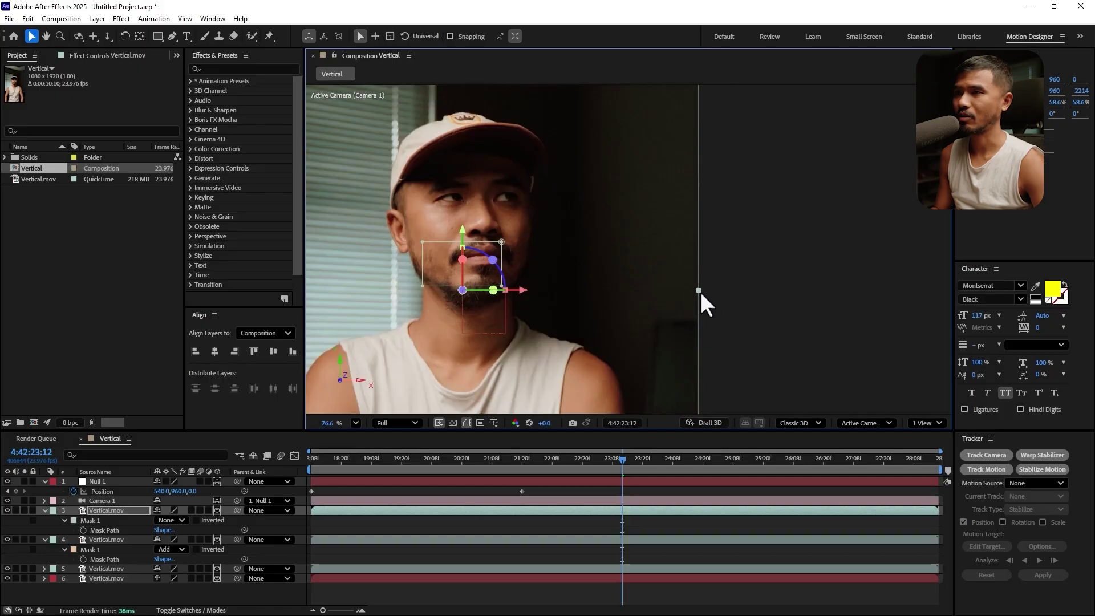
click(170, 520)
click(188, 544)
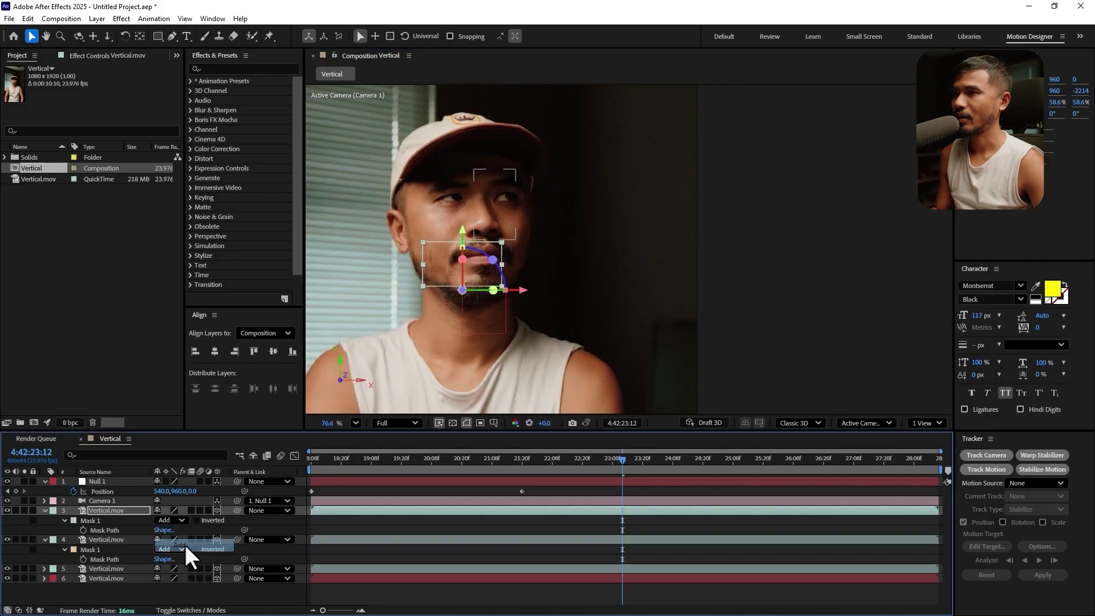
click(46, 510)
click(45, 521)
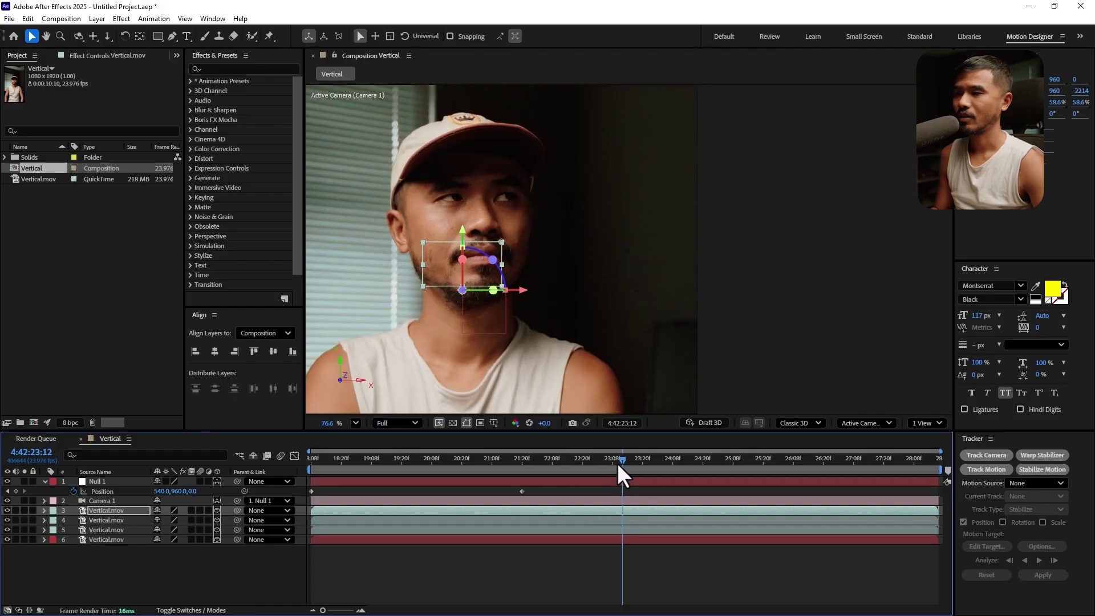
drag(618, 462, 194, 508)
Easy Ease Null 1's two Position keyframes with a fast-start, slow-settle speed curve
key(space)
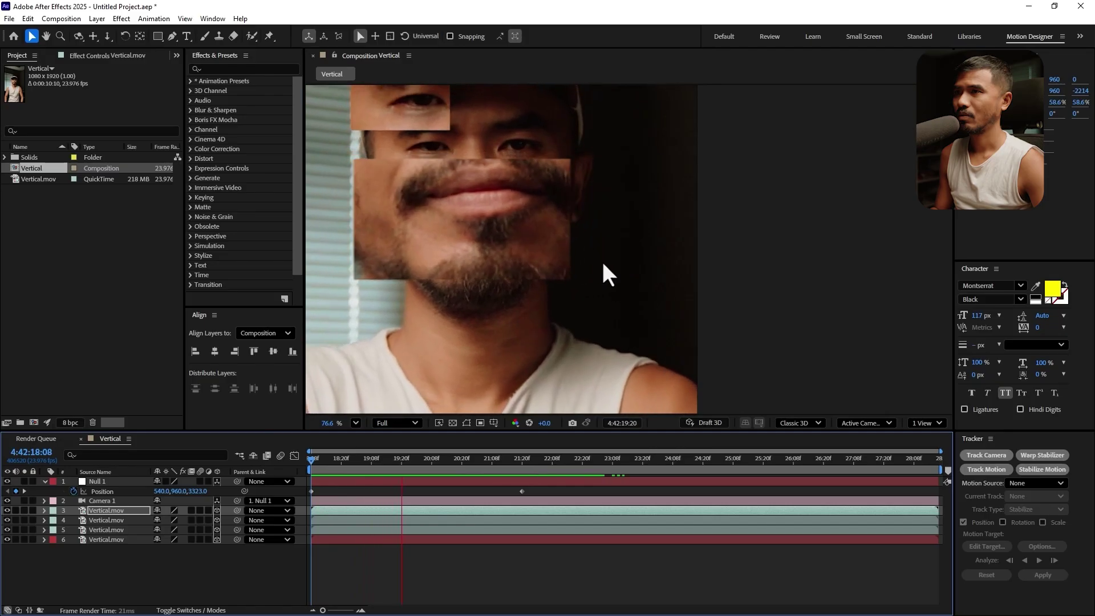
key(space)
scroll(652, 251, down, 5)
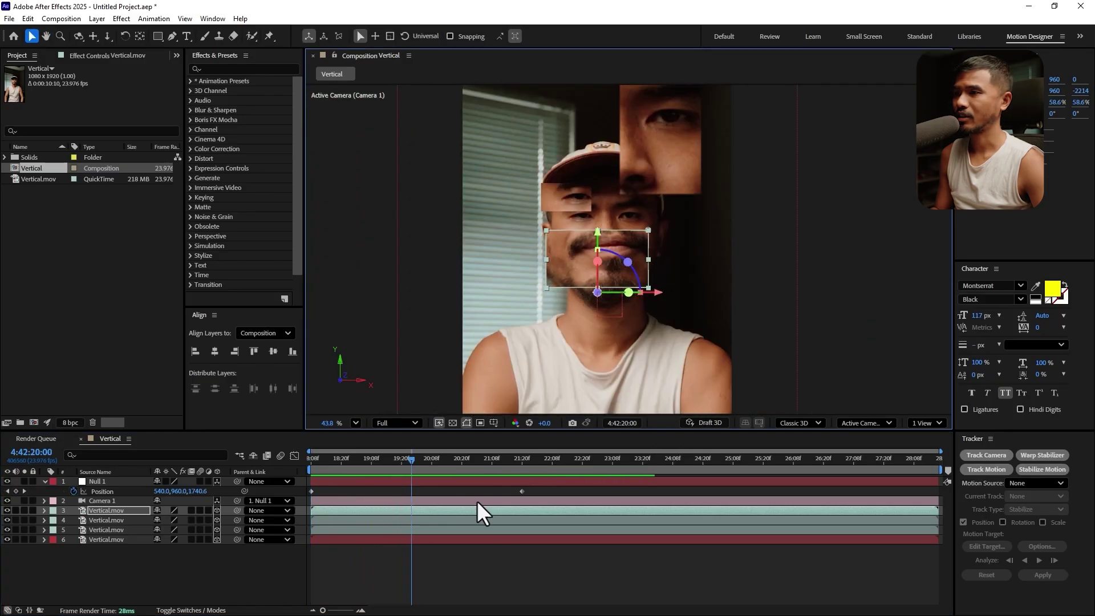
drag(557, 493, 278, 511)
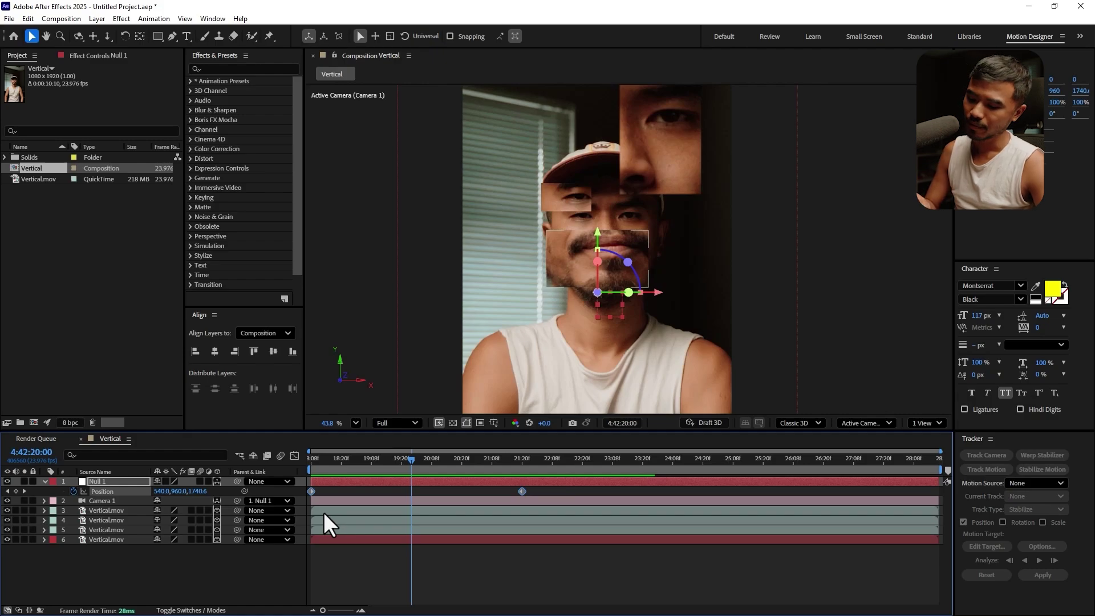
key(F9)
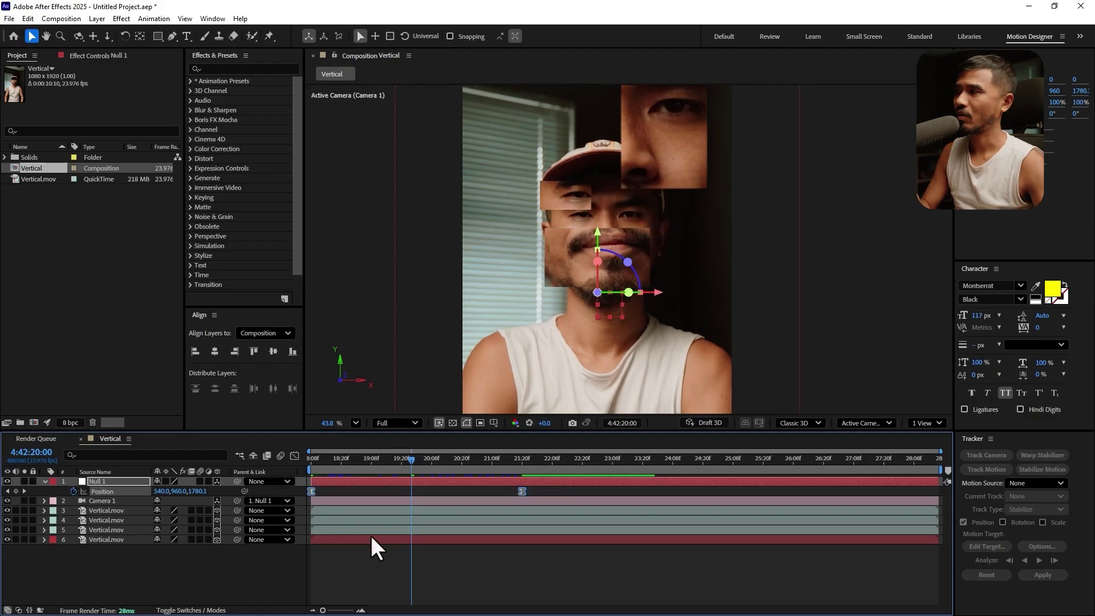
click(294, 456)
drag(486, 577, 427, 580)
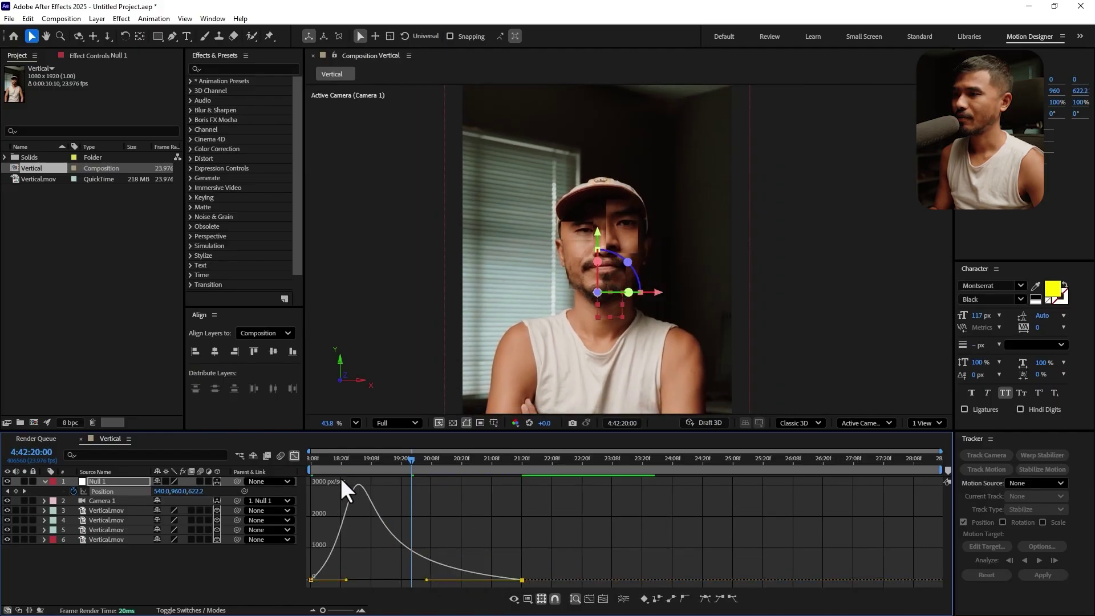
click(294, 455)
Move Null 1's second Position keyframe later and raise its Z to 876
key(Home)
key(space)
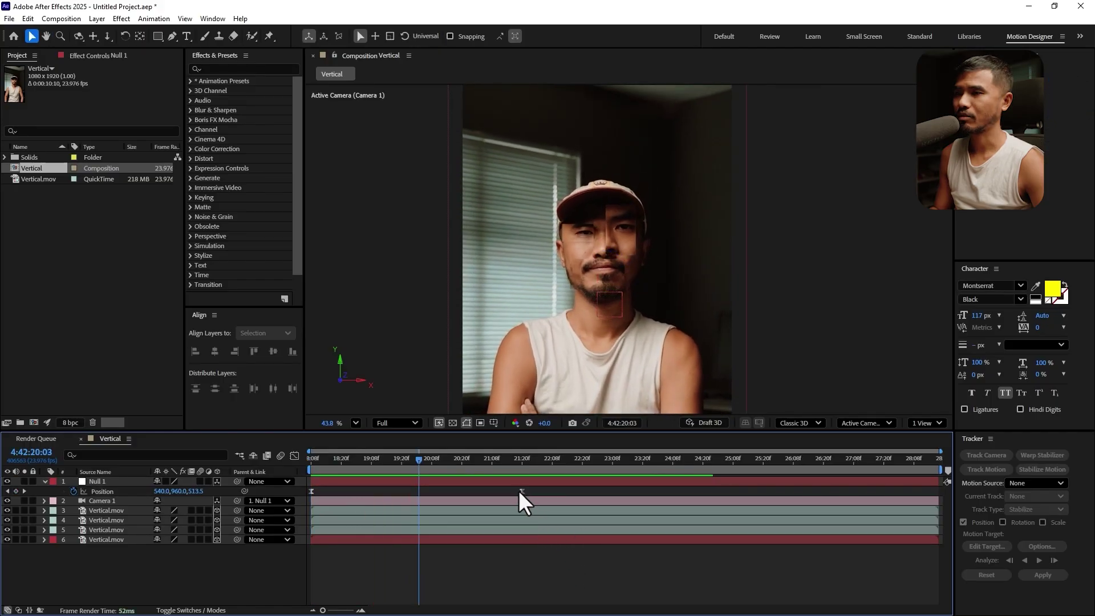
drag(522, 490, 641, 495)
key(space)
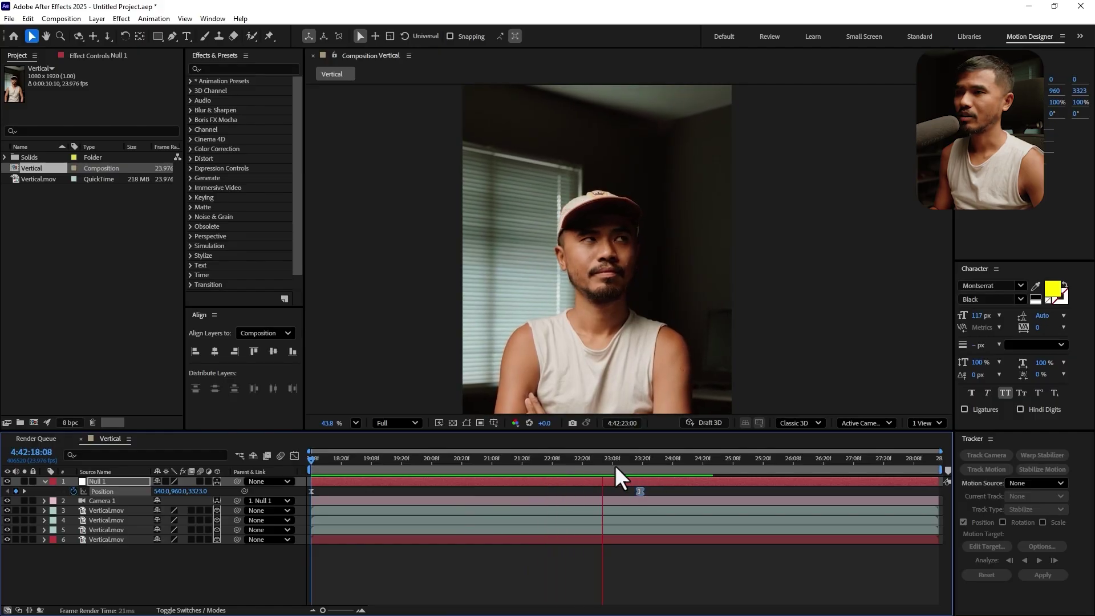
key(space)
key(Page_Up)
key(Page_Up)
key(Page_Up)
key(Page_Up)
key(Page_Up)
key(Page_Up)
key(Page_Up)
key(Page_Up)
key(Page_Up)
key(Page_Up)
key(Page_Up)
key(Page_Up)
key(Page_Up)
key(Page_Up)
key(Page_Up)
key(Page_Up)
key(Page_Up)
key(Page_Up)
key(Page_Up)
key(Page_Up)
key(Page_Down)
key(Page_Down)
key(Page_Down)
key(Page_Down)
key(Page_Down)
key(Page_Down)
key(Page_Down)
key(Page_Down)
key(Page_Down)
key(Page_Down)
key(Page_Down)
key(Page_Down)
key(Page_Down)
key(Page_Down)
key(Page_Down)
key(Page_Down)
key(Page_Down)
key(Page_Down)
key(Page_Down)
key(Page_Down)
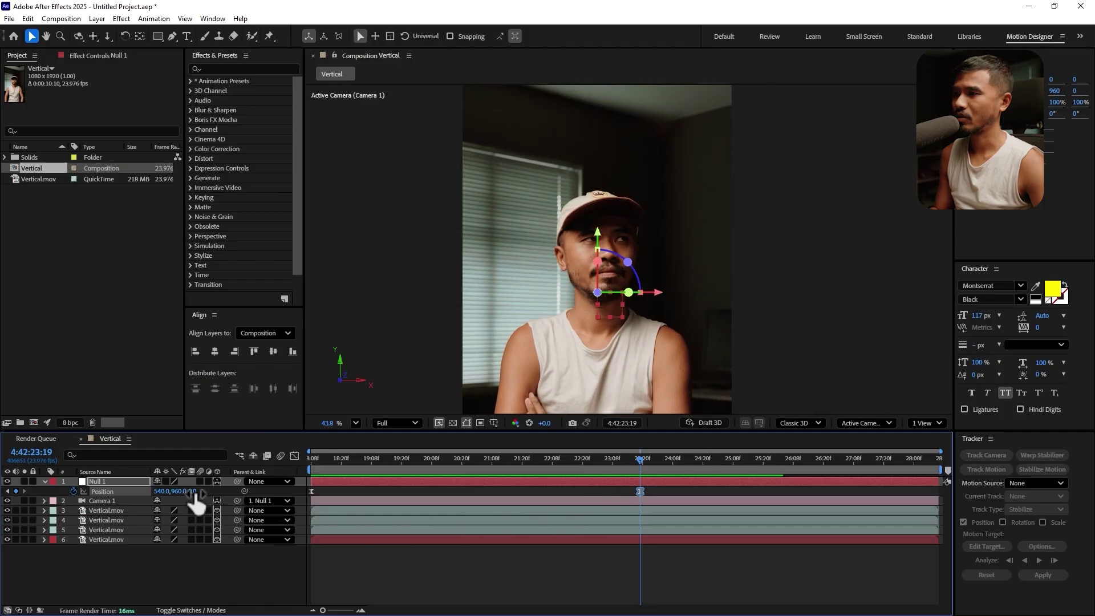
drag(193, 492, 689, 508)
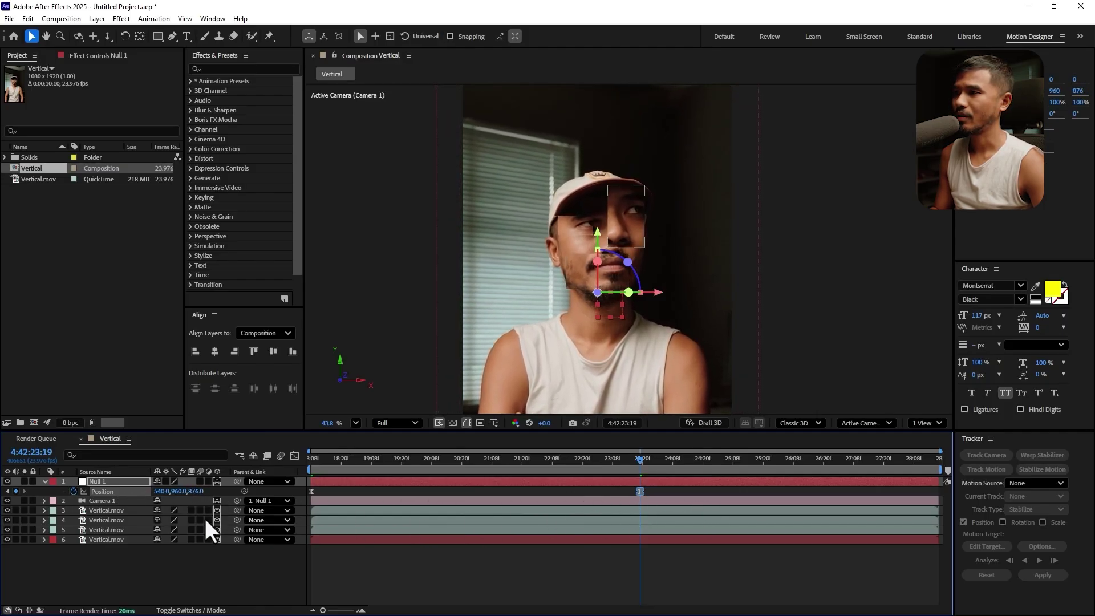
Keyframe Camera 1's Position, pulling Z from -5333.3 back to -6180.3 near the end
click(101, 501)
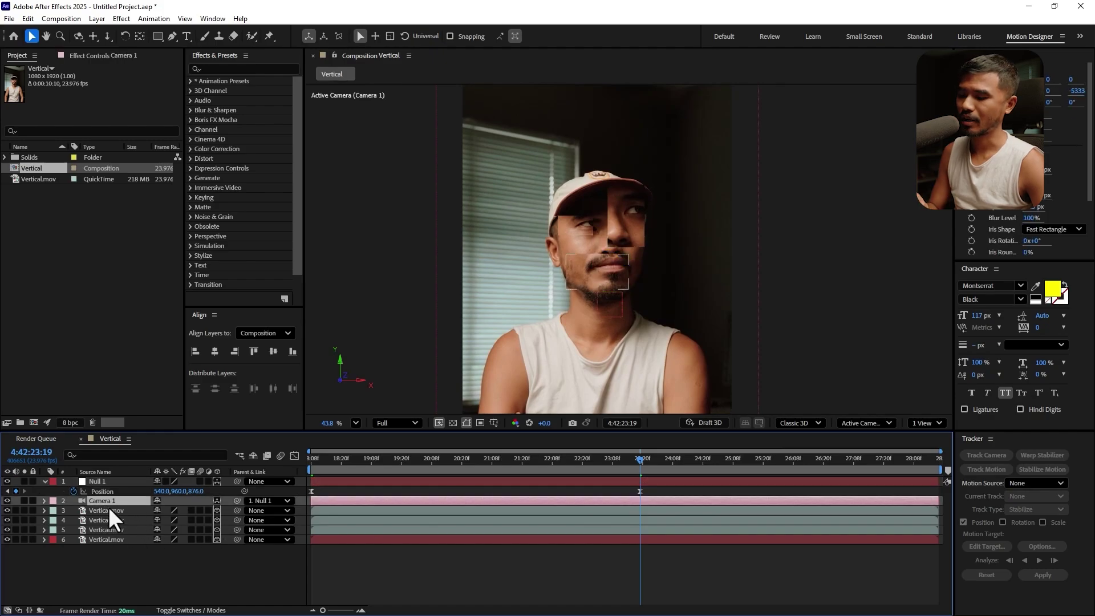
key(p)
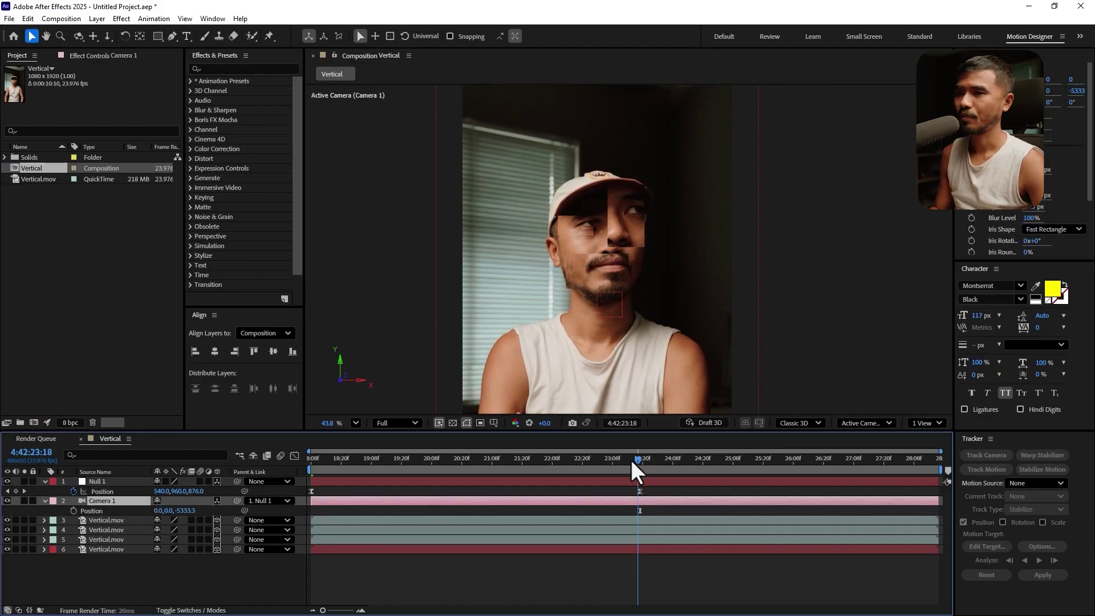
drag(596, 468, 573, 472)
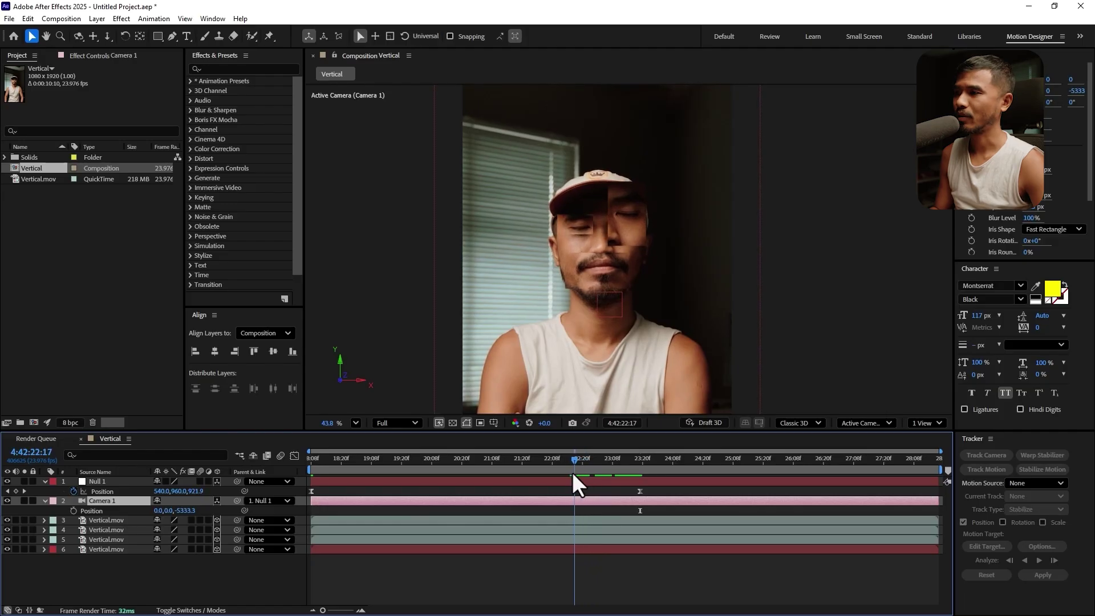
click(73, 510)
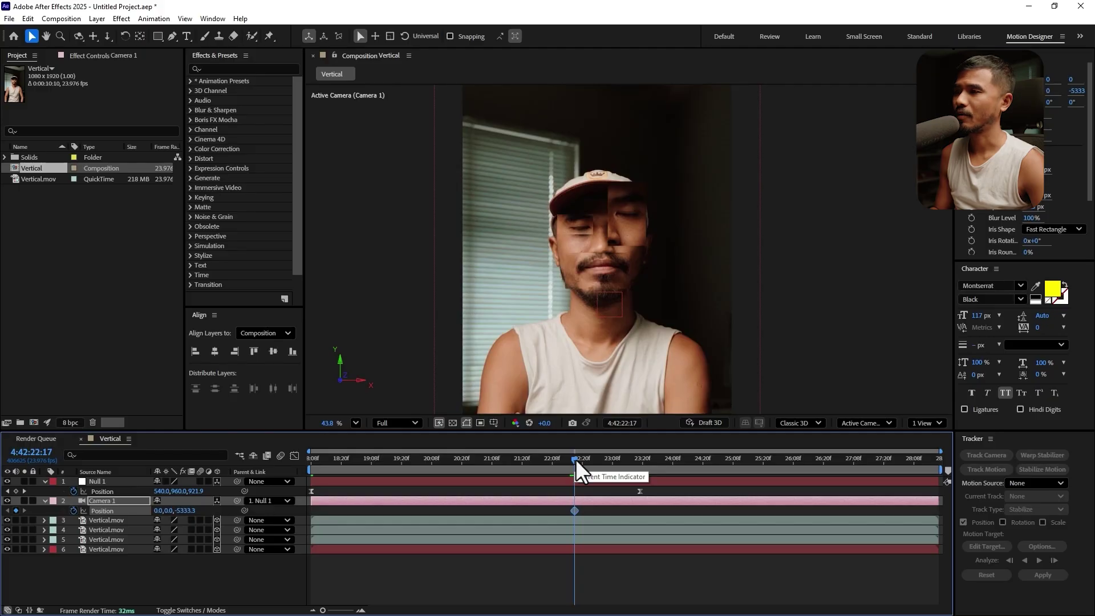
drag(576, 460, 912, 504)
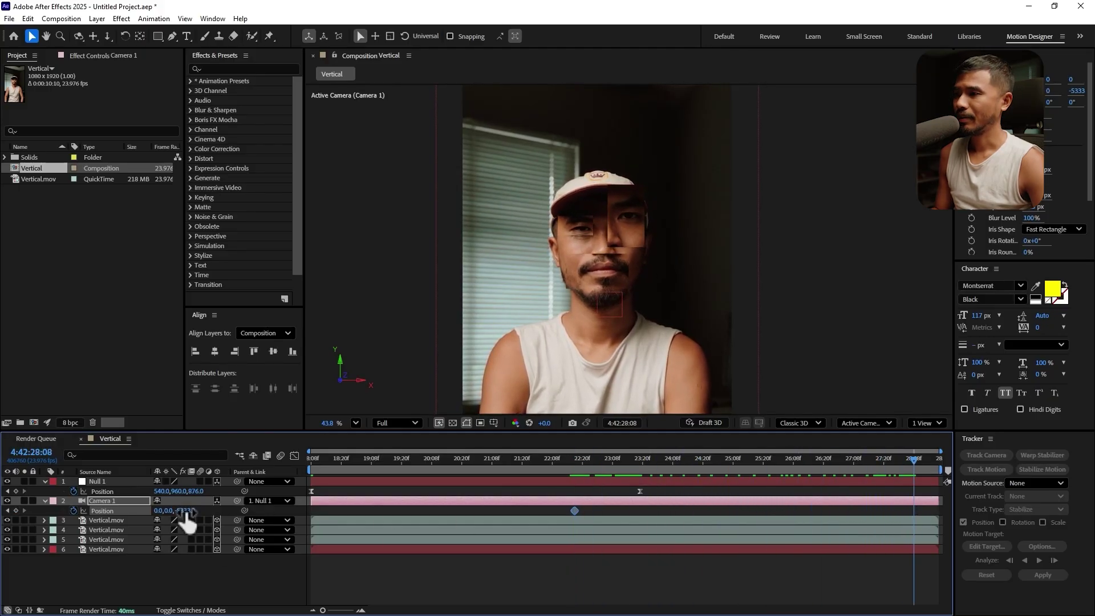
drag(194, 512, 150, 512)
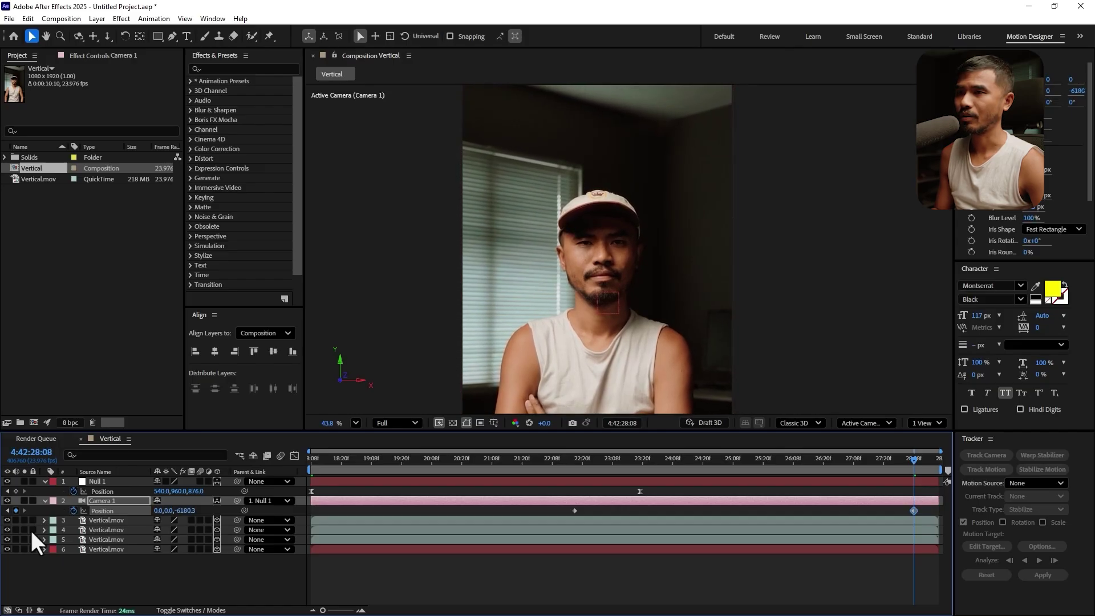
Apply Easy Ease to both Camera 1 Position keyframes and preview from the start
scroll(586, 284, up, 4)
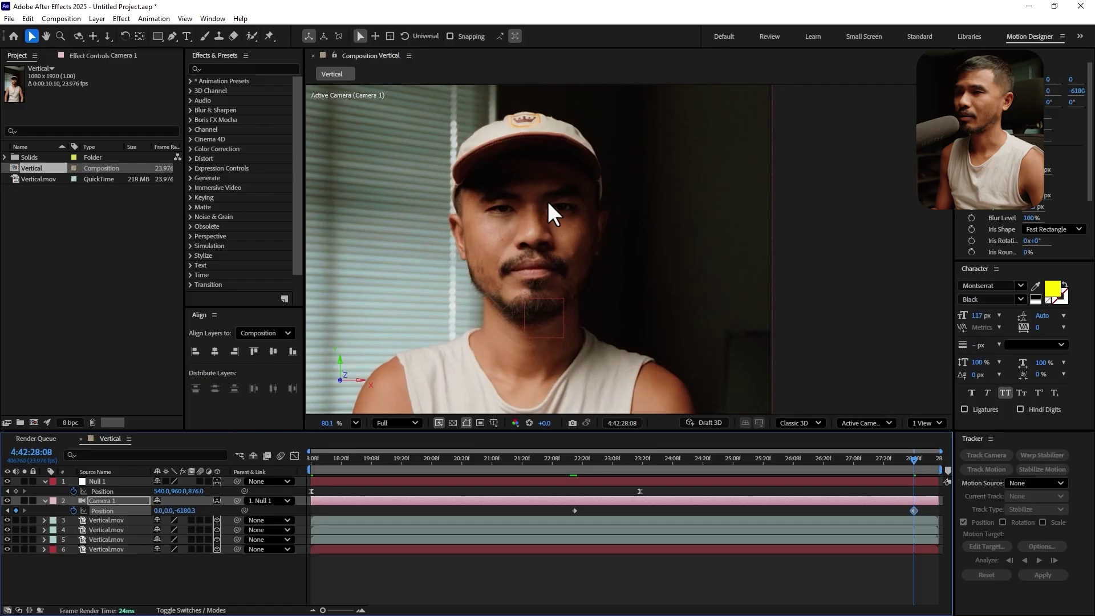
drag(930, 508, 501, 513)
key(F9)
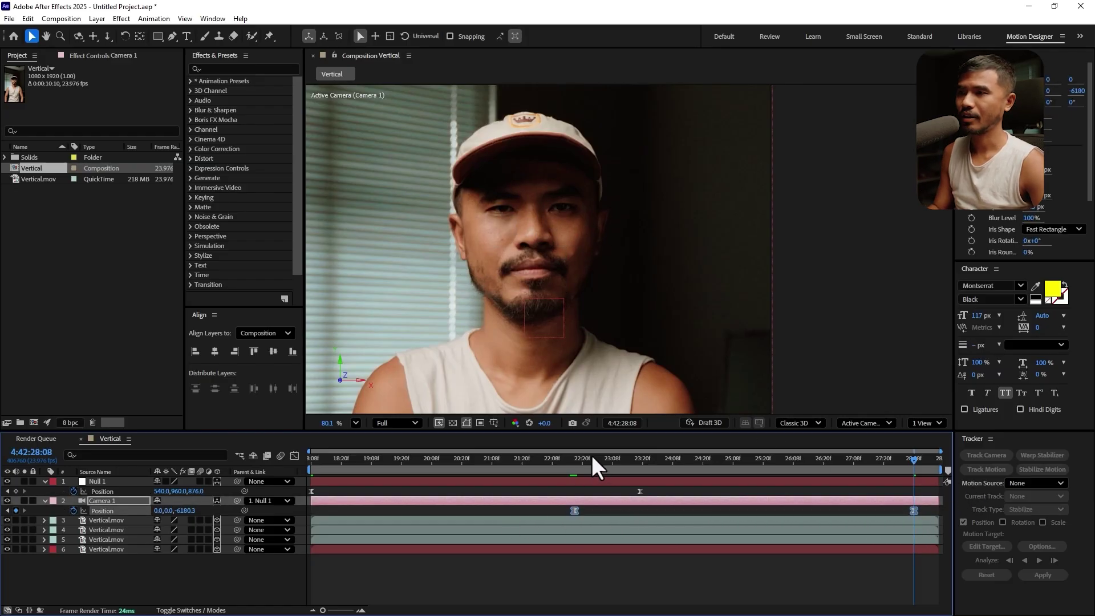
key(Home)
key(space)
scroll(600, 249, down, 4)
scroll(600, 251, down, 1)
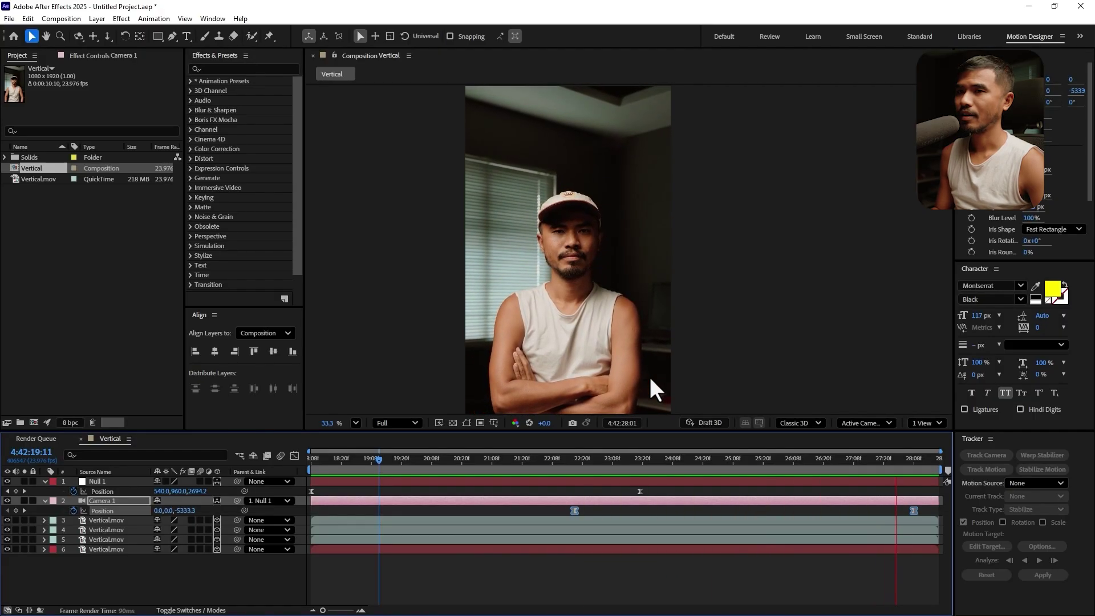
Set Null 1's Z Orientation to 45° at the start of the comp
key(space)
drag(817, 463, 133, 488)
click(91, 482)
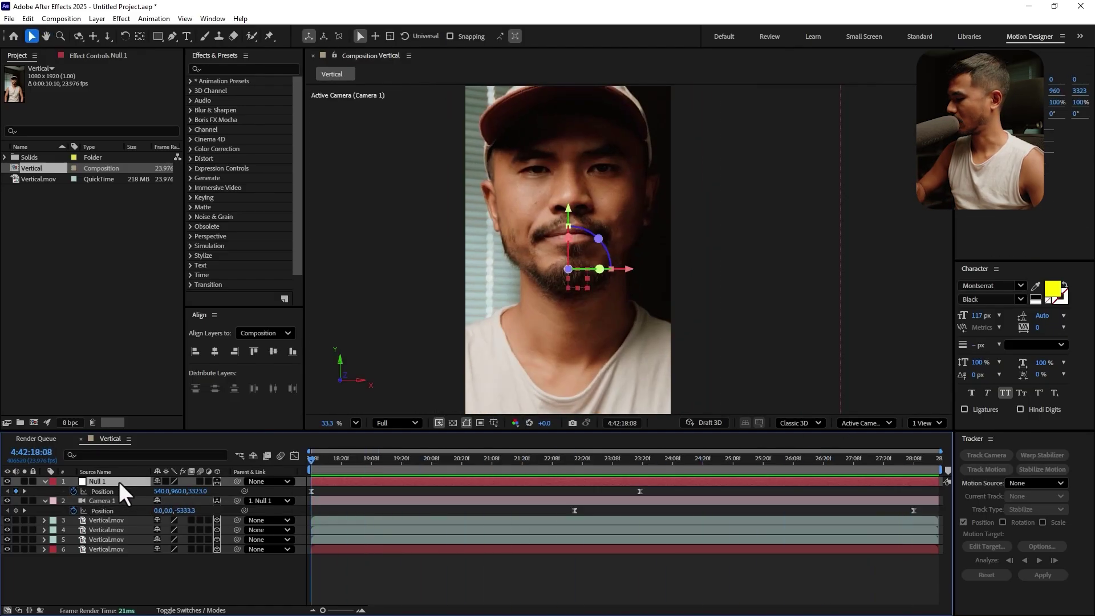
key(shift+r)
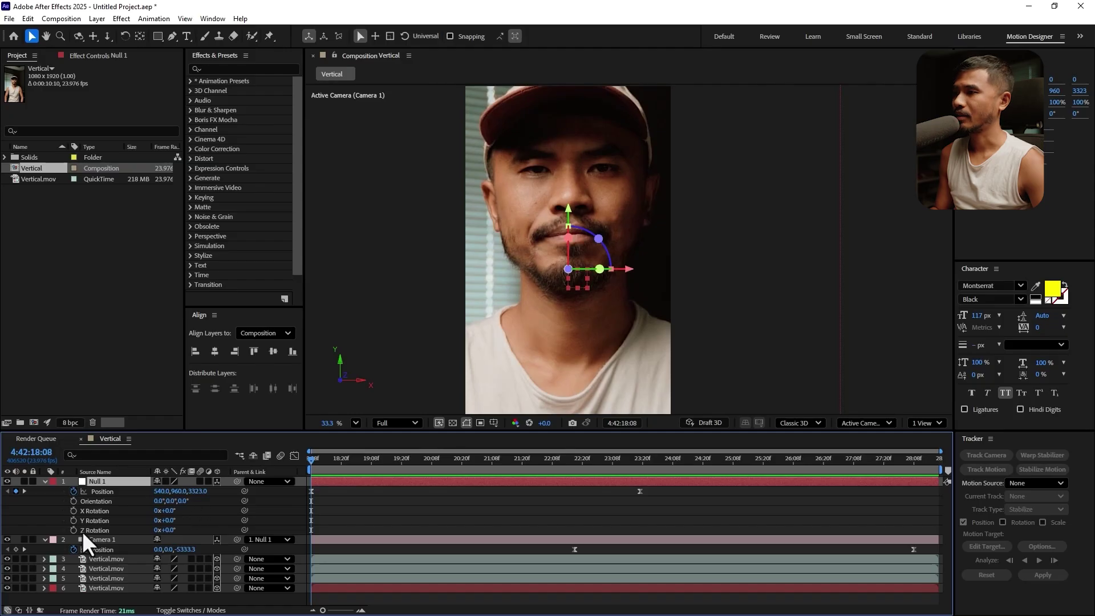
drag(183, 502, 187, 509)
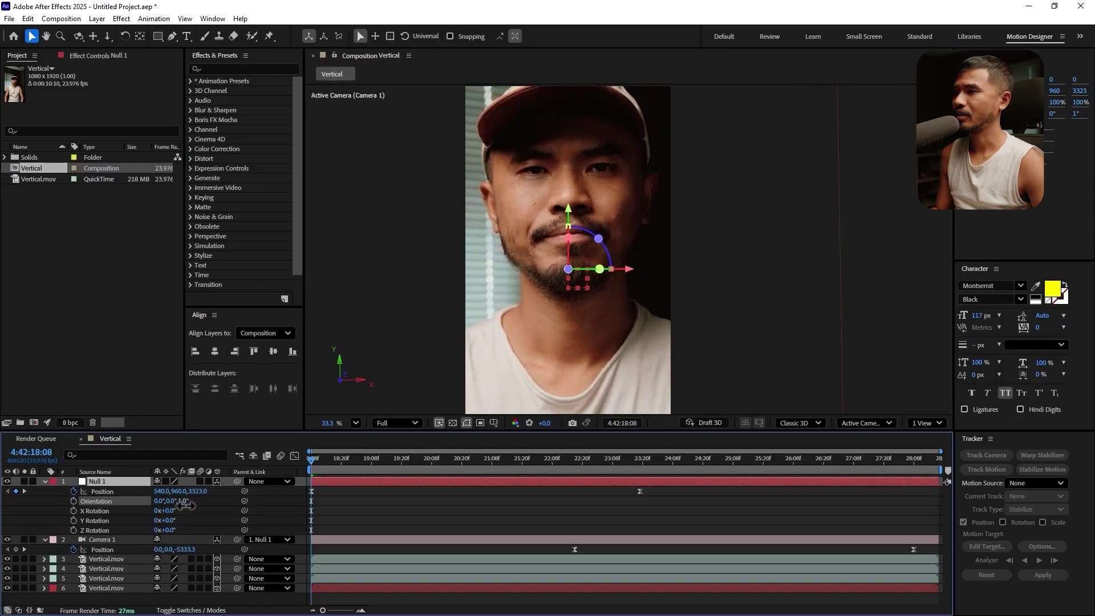
key(ctrl+z)
click(184, 501)
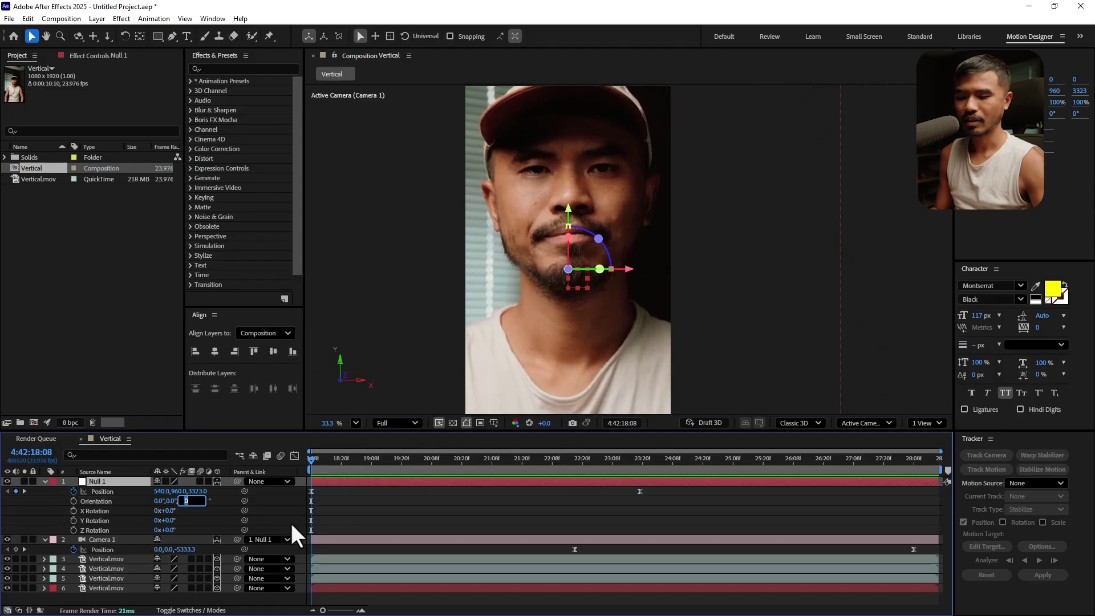
text(45)
key(Return)
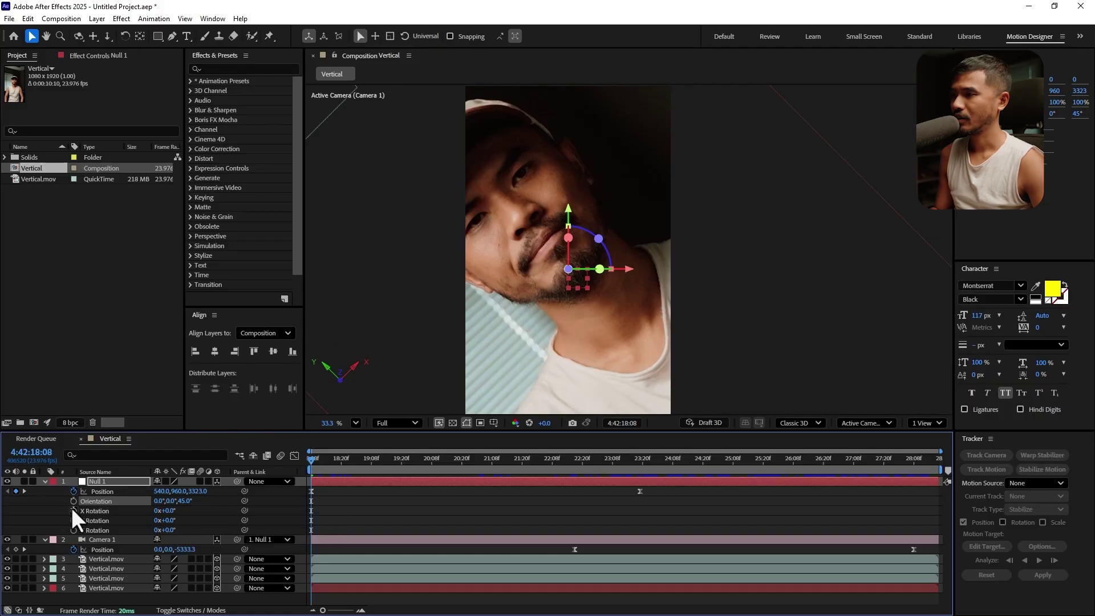
Add a later 0° Z Orientation keyframe and Easy Ease both Orientation keyframes
drag(341, 459, 559, 481)
click(184, 501)
text(0)
key(Return)
drag(572, 498, 289, 531)
key(F9)
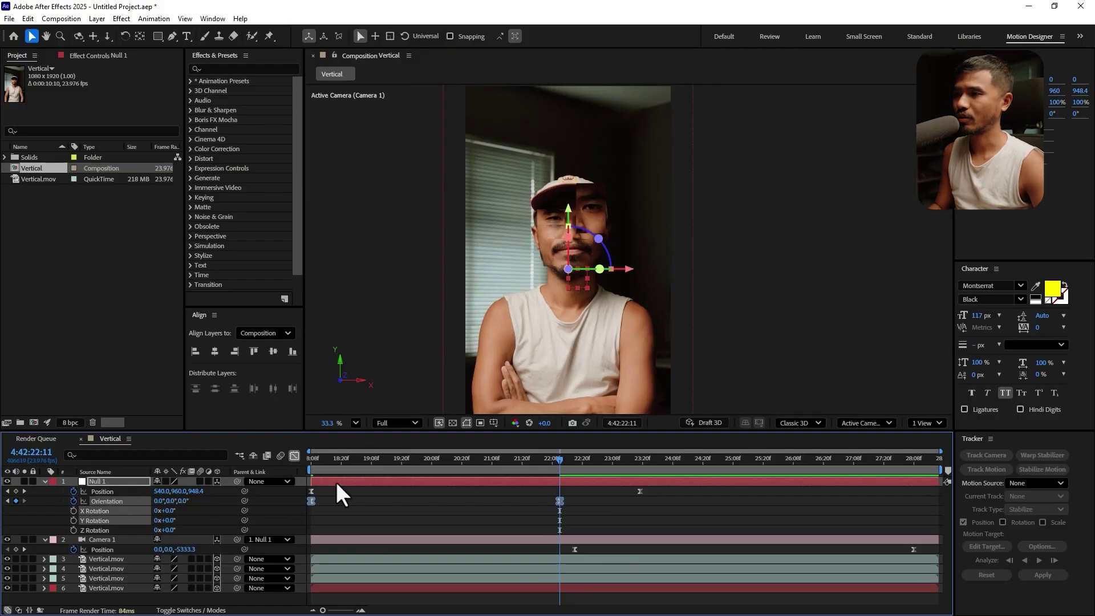
Shape the Orientation speed curve so the rotation starts fast and settles slowly
key(shift+F3)
drag(517, 579, 401, 577)
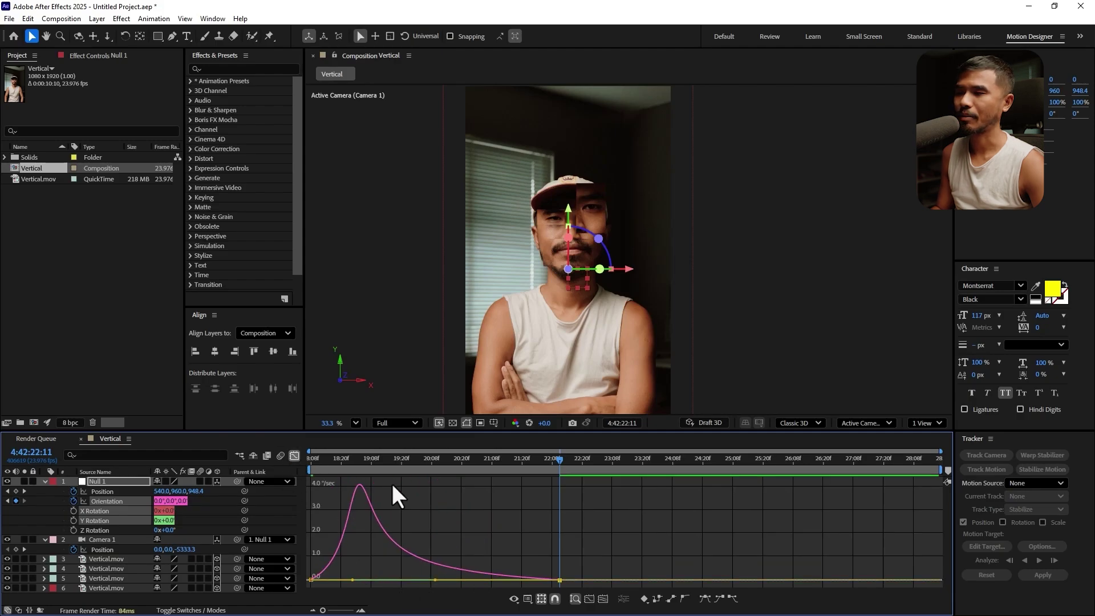
click(294, 456)
key(Home)
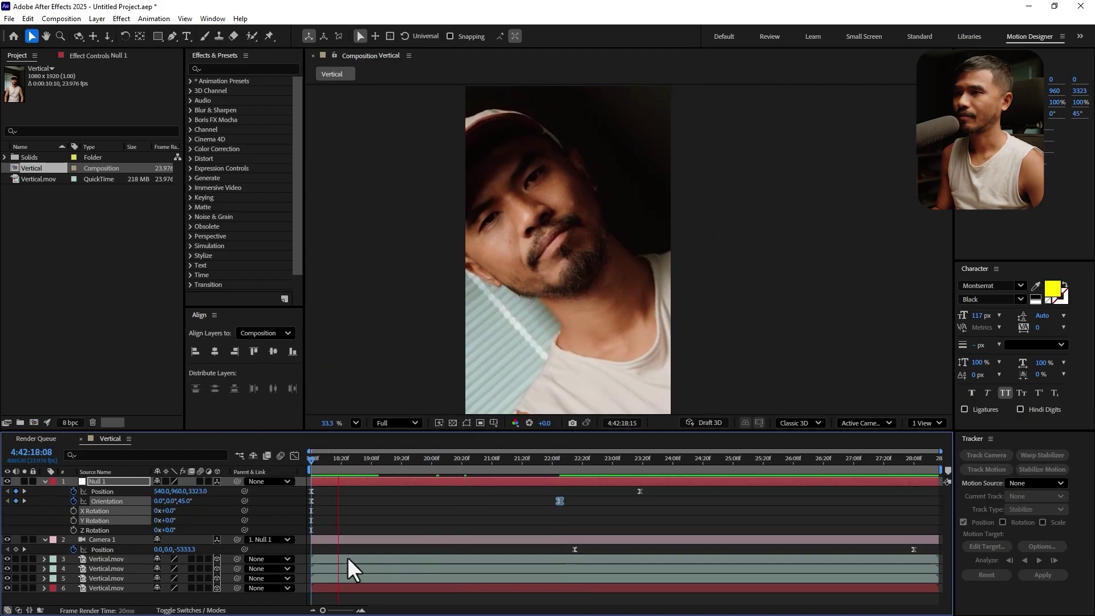
key(space)
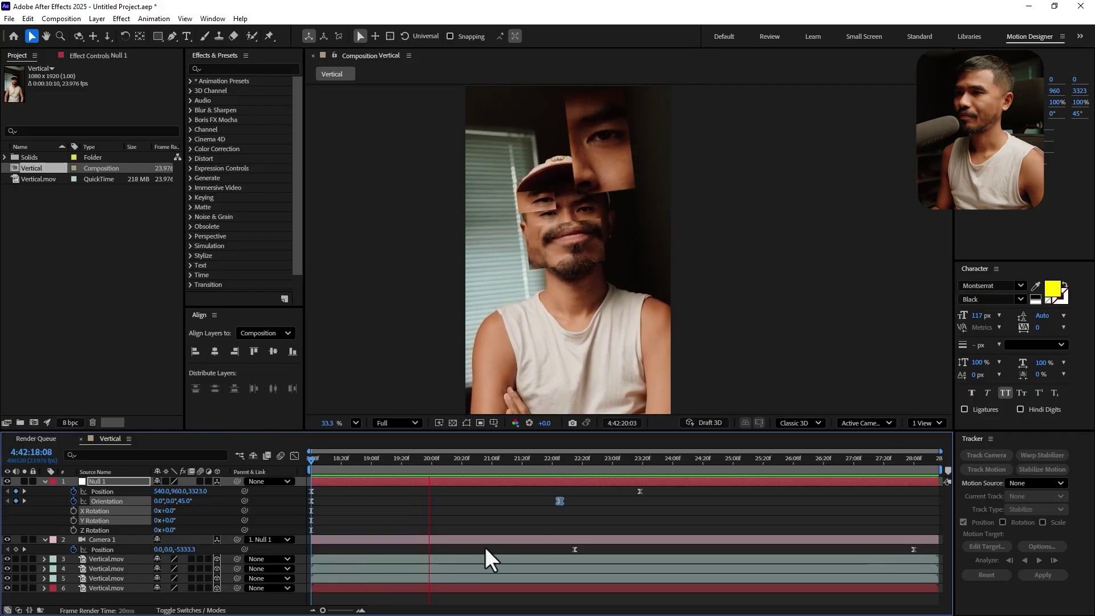
Drag Null 1's Orientation keyframe later in time and preview the result
click(558, 501)
drag(559, 501, 640, 501)
key(space)
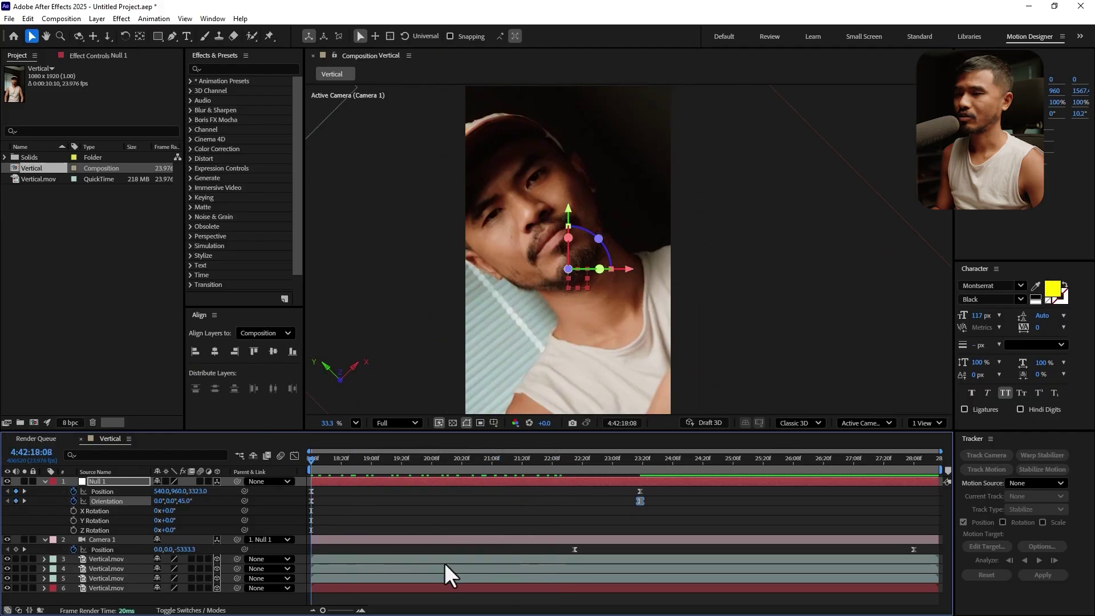
key(space)
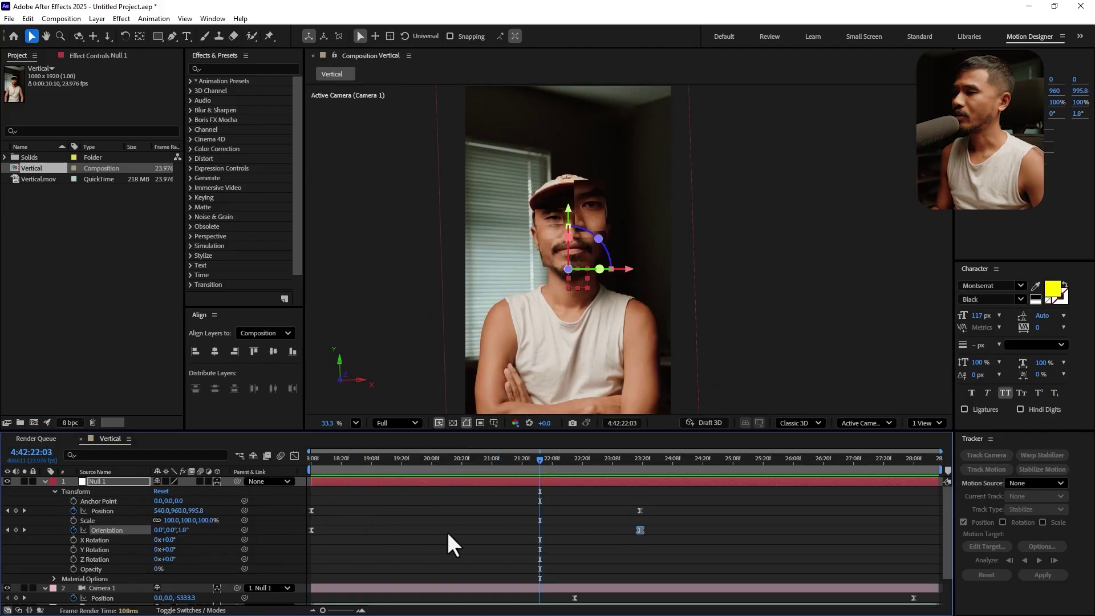
Turn on Depth of Field in Camera 1's Camera Options
click(311, 523)
click(45, 481)
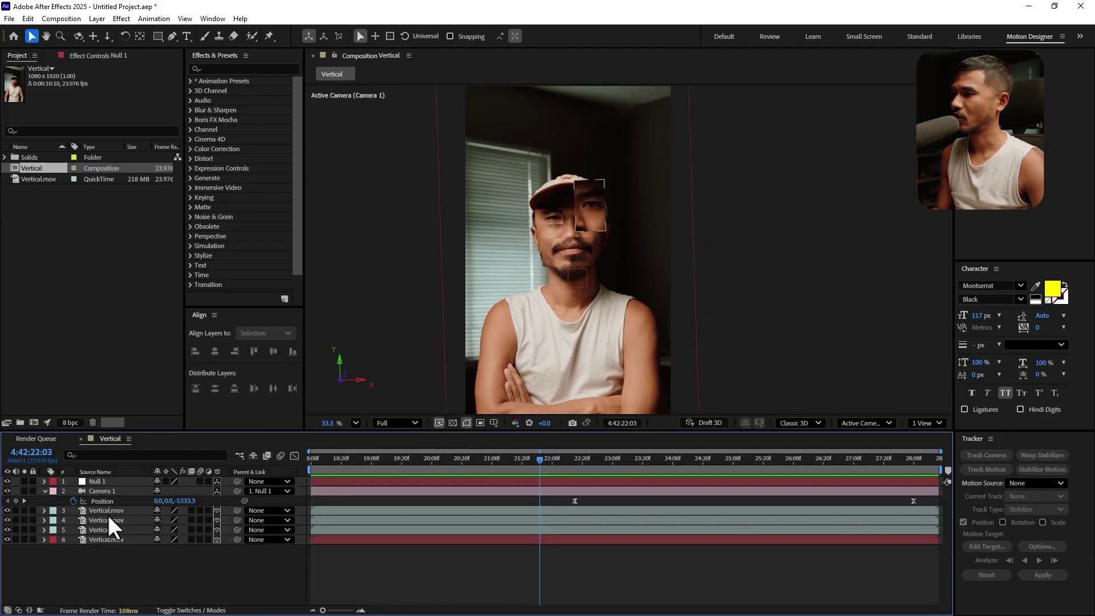
click(44, 492)
click(45, 491)
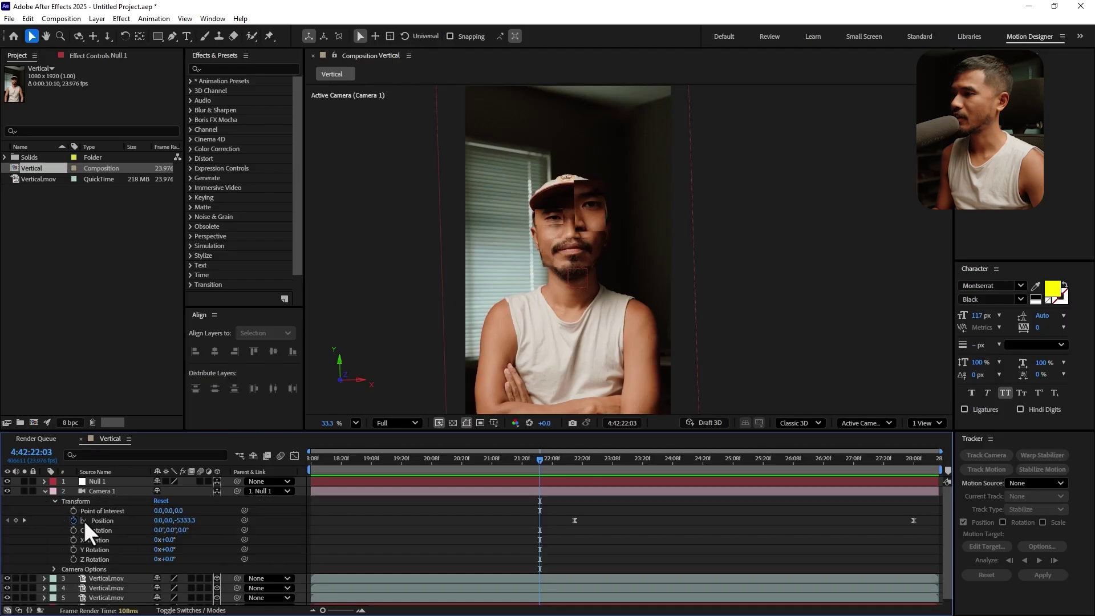
click(54, 501)
click(55, 511)
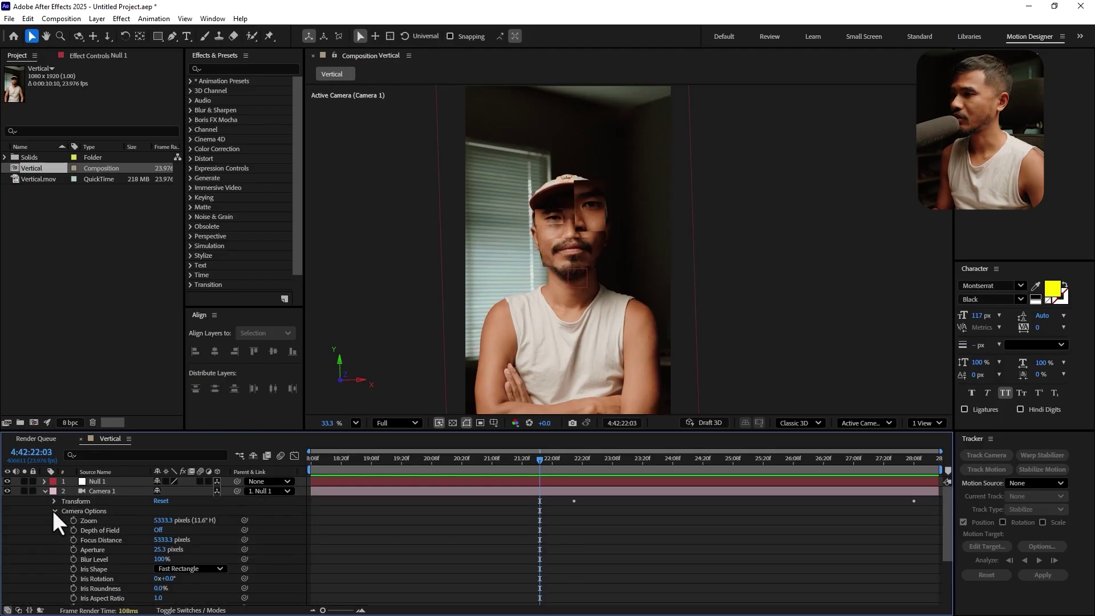
click(159, 530)
Set Camera 1's Aperture to 50 pixels and scrub to check the blur
scroll(525, 340, up, 2)
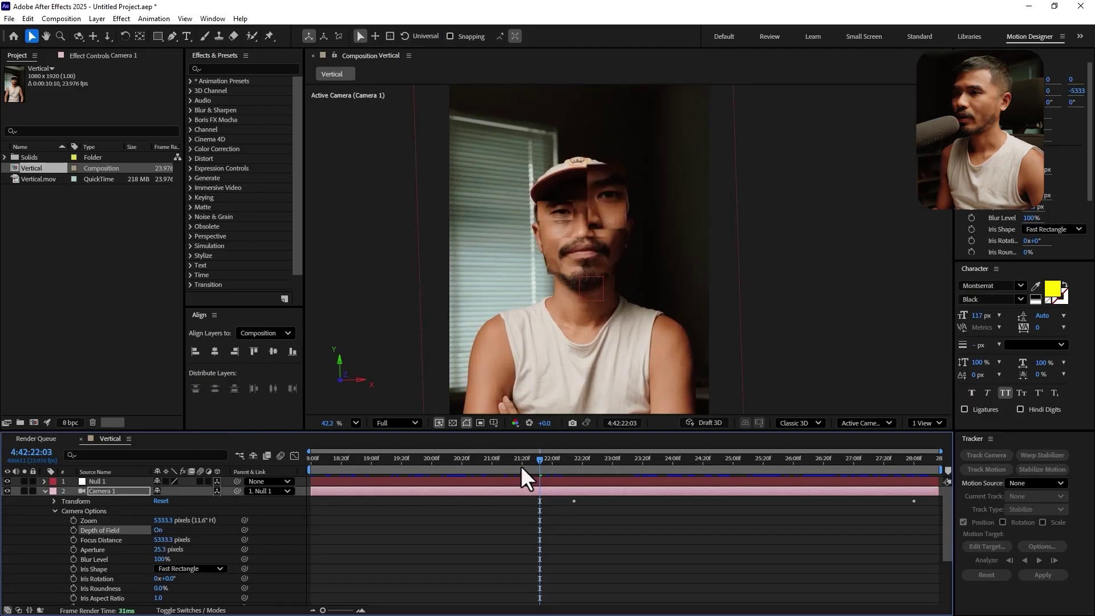
drag(520, 467, 397, 480)
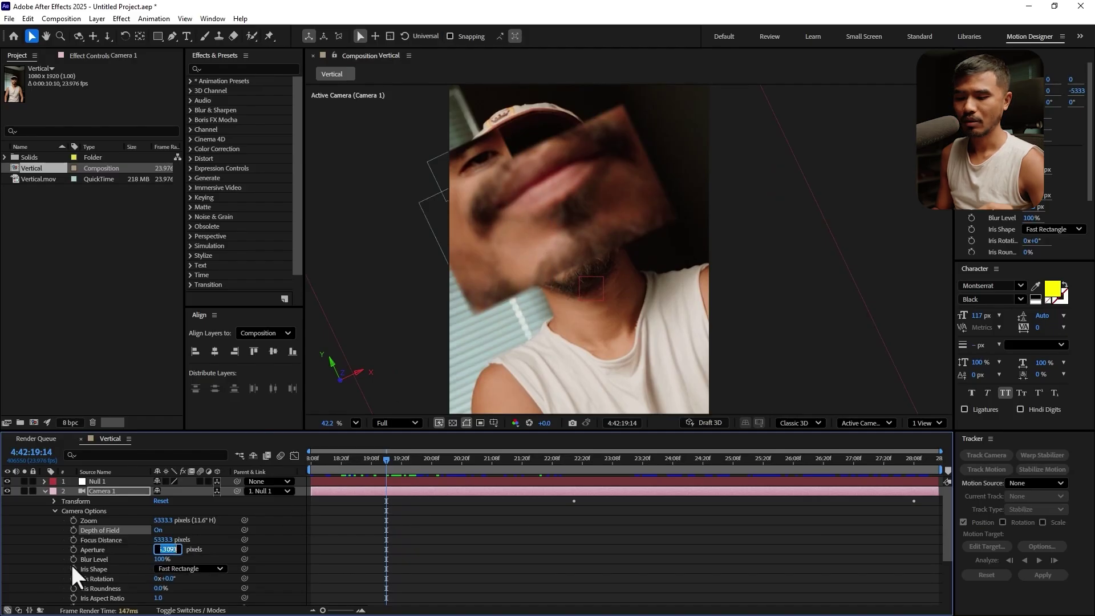
text(50)
key(Return)
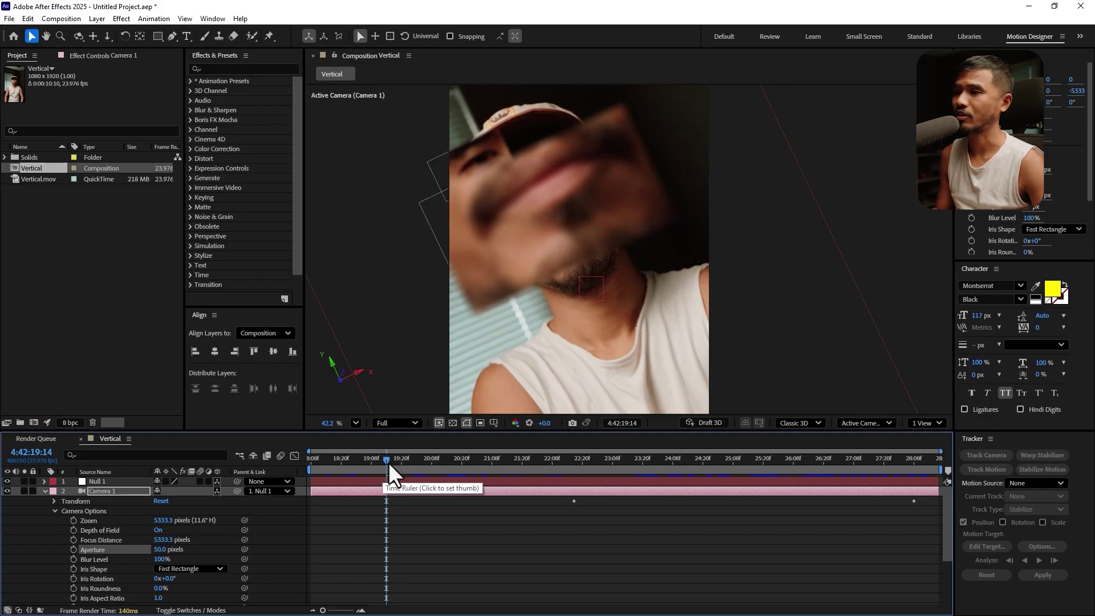
drag(388, 460, 708, 488)
Create a two-line 'FACE' / 'PARALLAX' text layer and make it 3D
click(44, 490)
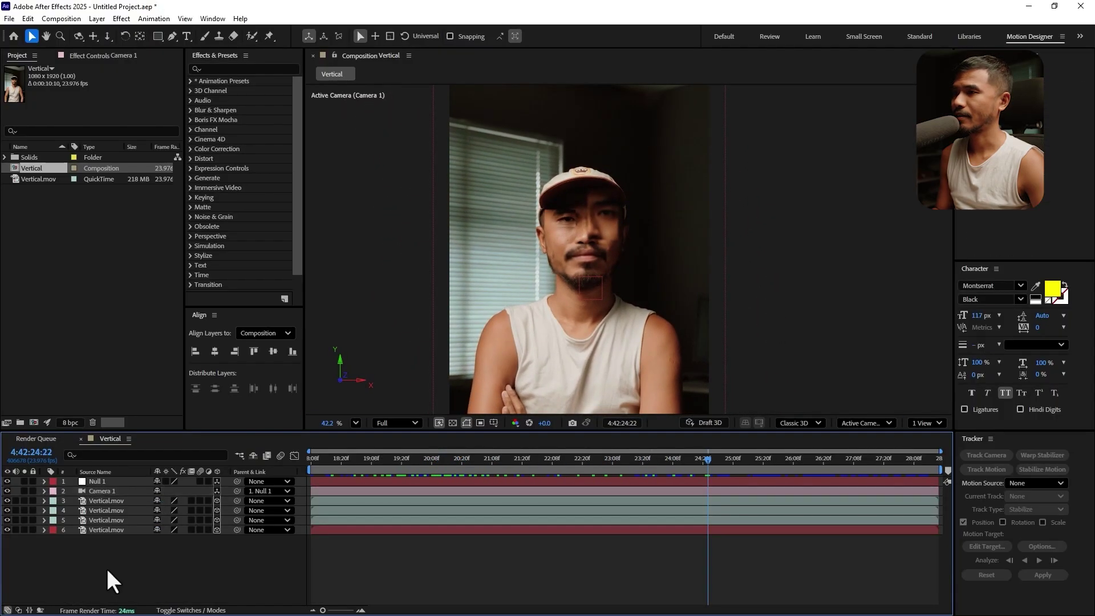
key(ctrl+t)
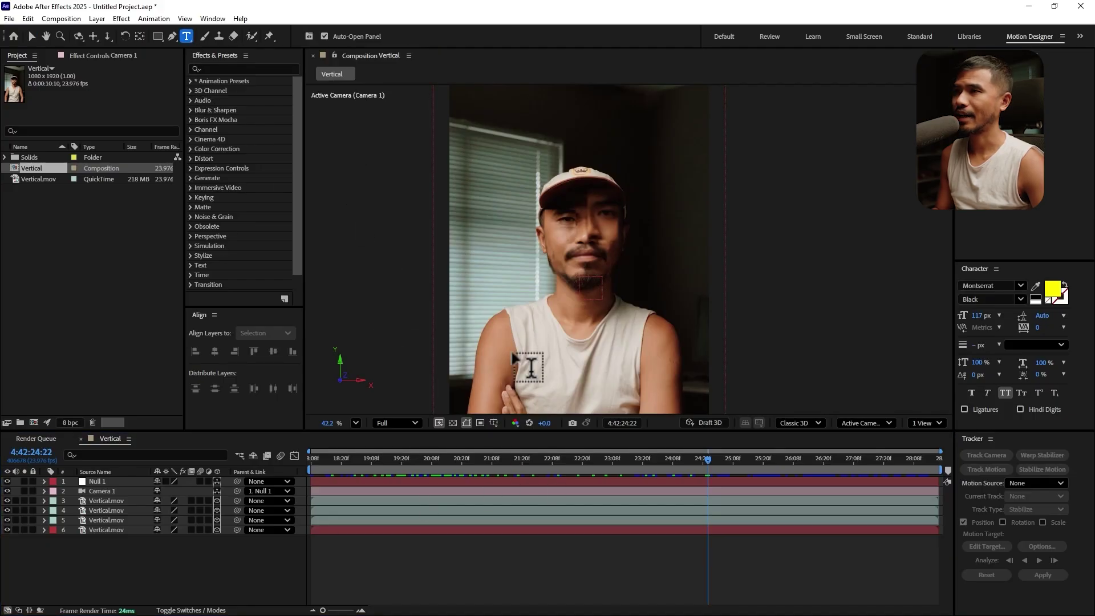
click(496, 313)
text(face)
key(Return)
text(parallax)
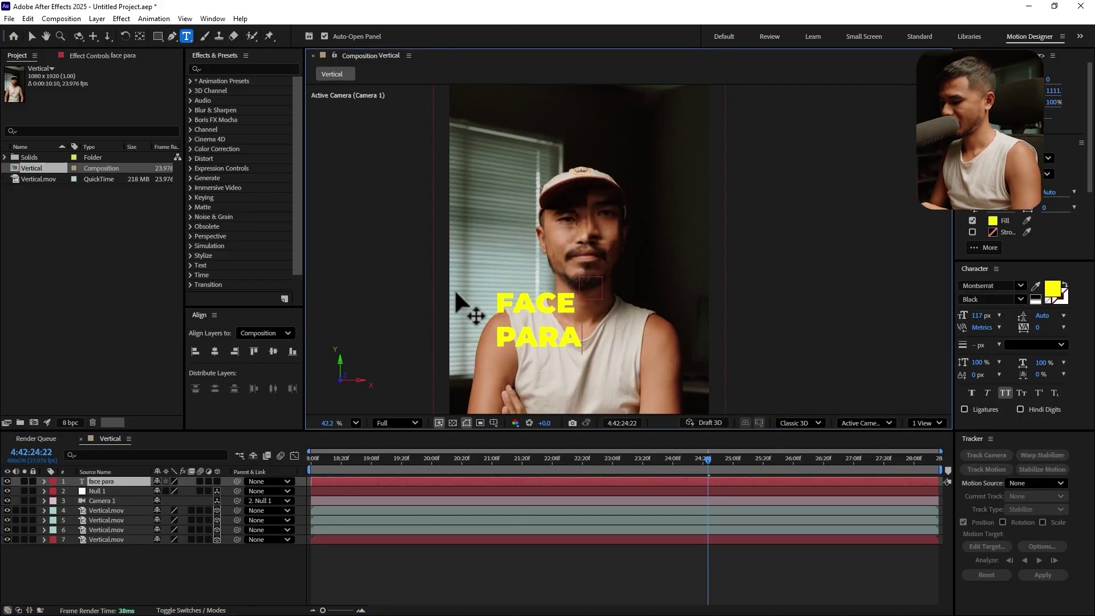
key(Escape)
key(v)
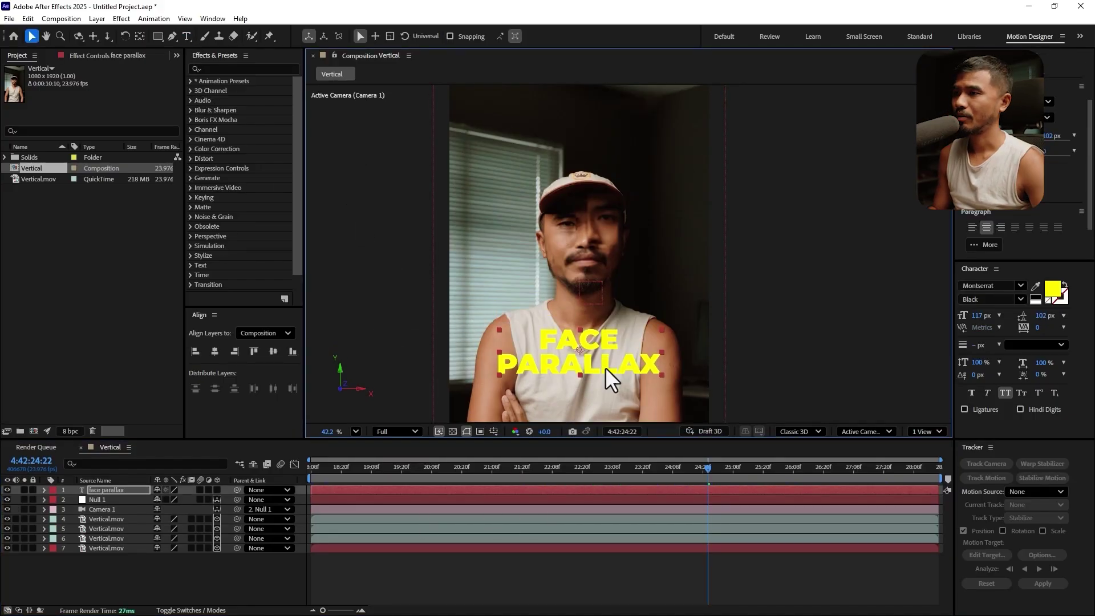
click(217, 491)
Push the text back to Z -2264, raise it slightly, and tighten leading to 53 px
drag(577, 480, 546, 506)
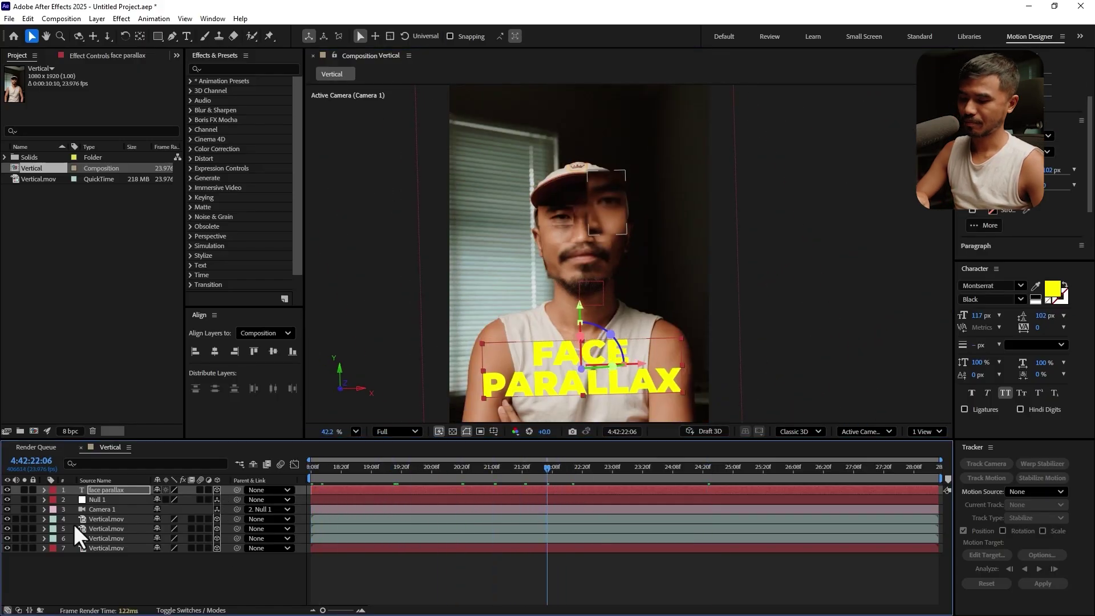
key(p)
drag(197, 499, 622, 502)
drag(552, 468, 946, 497)
drag(204, 500, 741, 450)
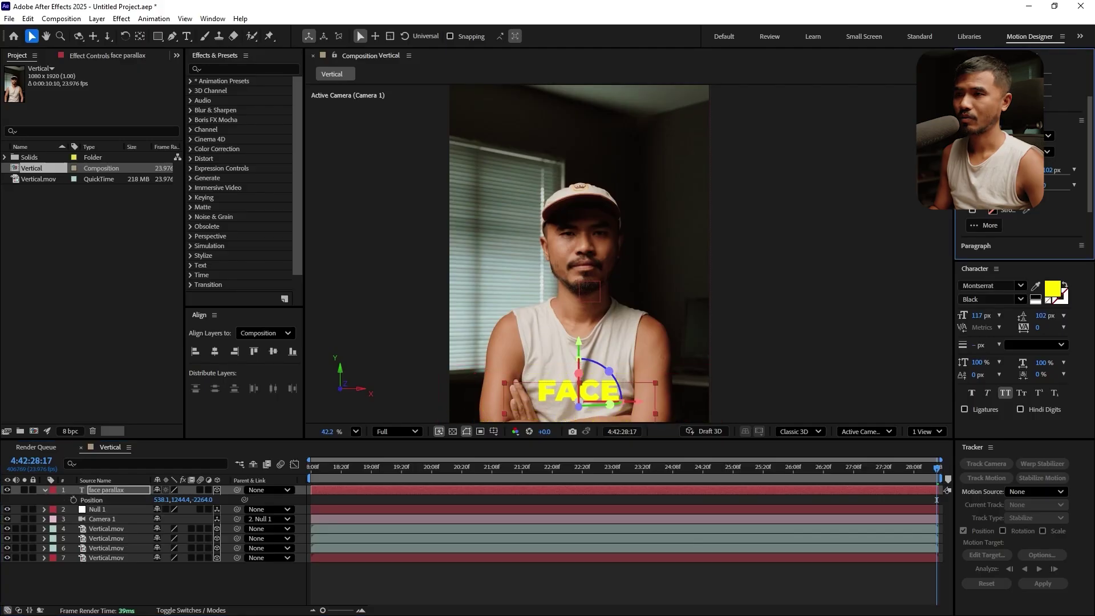
drag(578, 350, 570, 302)
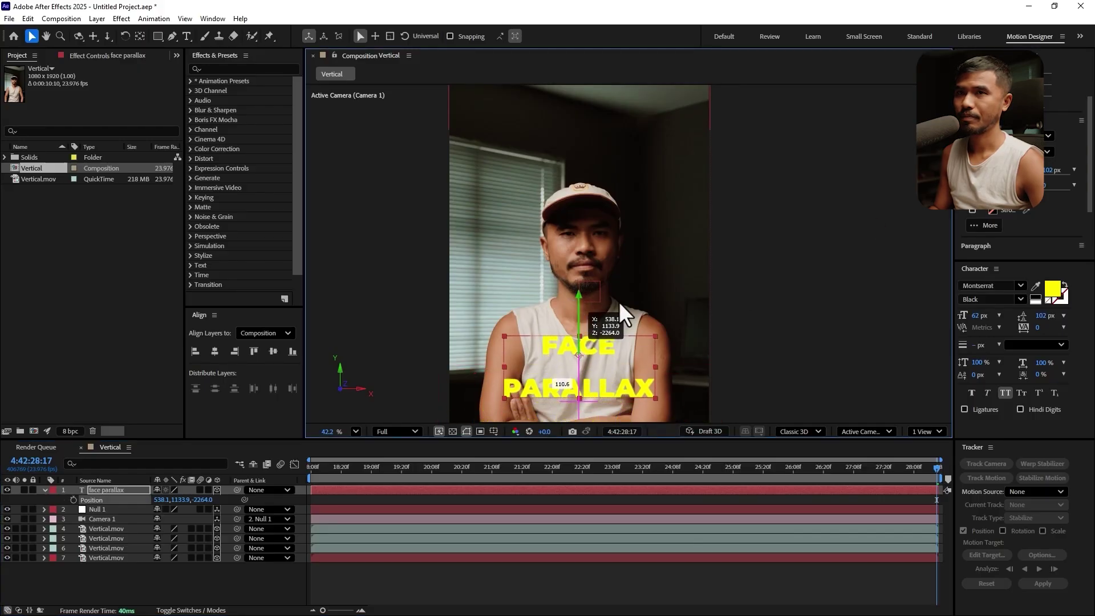
drag(1048, 170, 1018, 170)
key(space)
key(space)
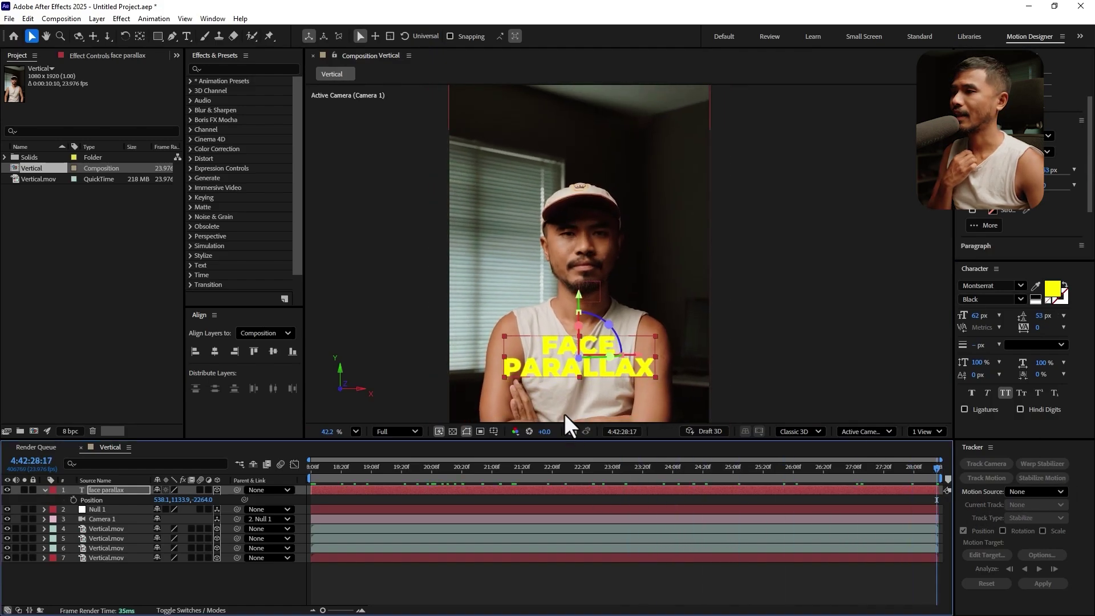
Add a new black full-frame solid layer to the comp
click(44, 490)
click(54, 584)
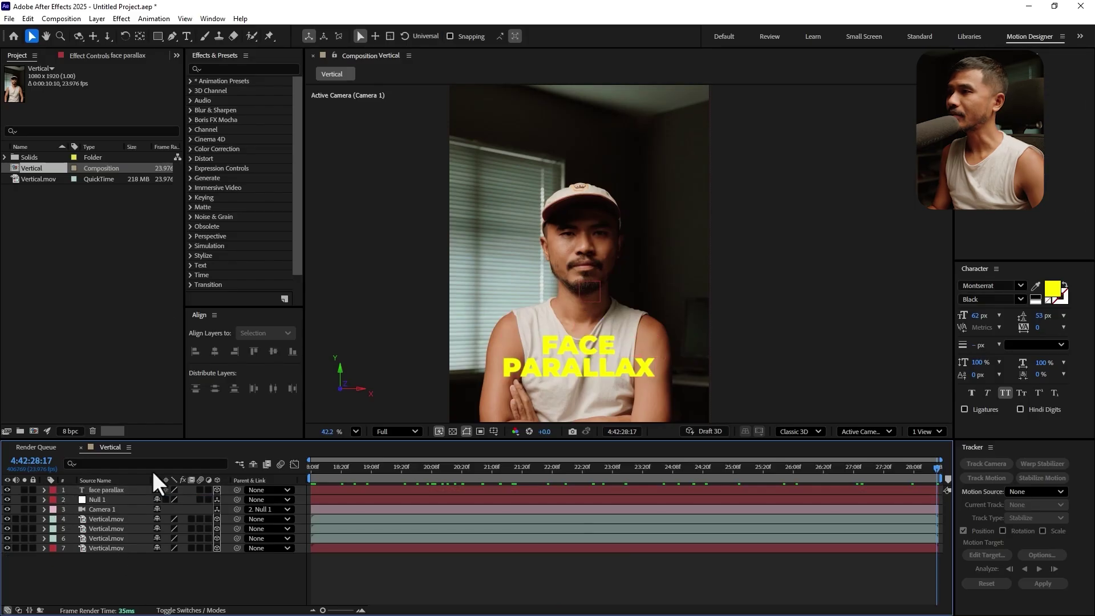
click(95, 21)
mouse_move(199, 34)
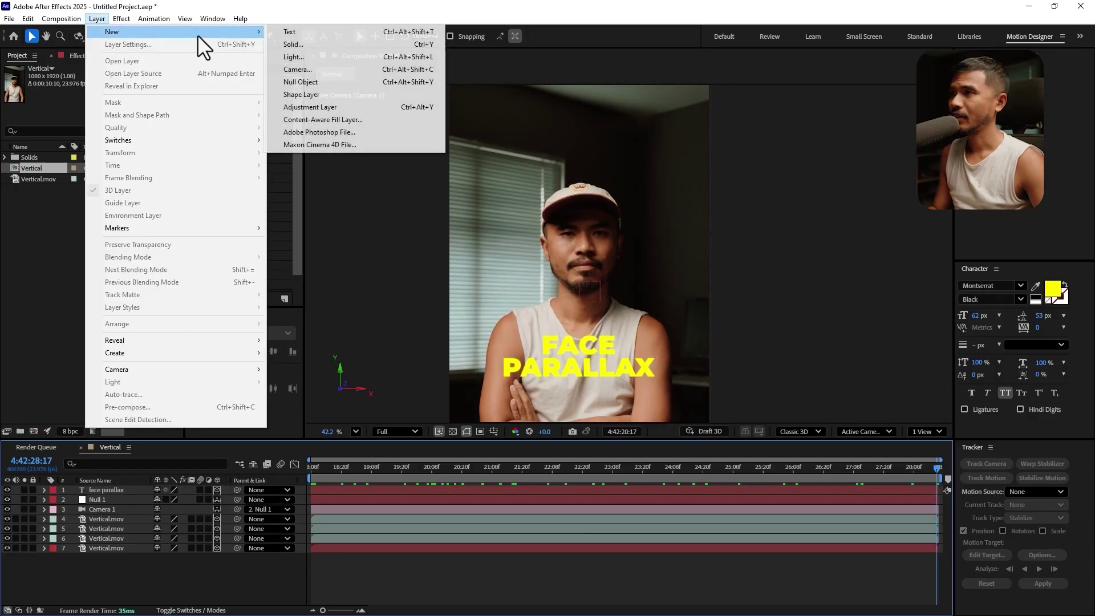
click(293, 45)
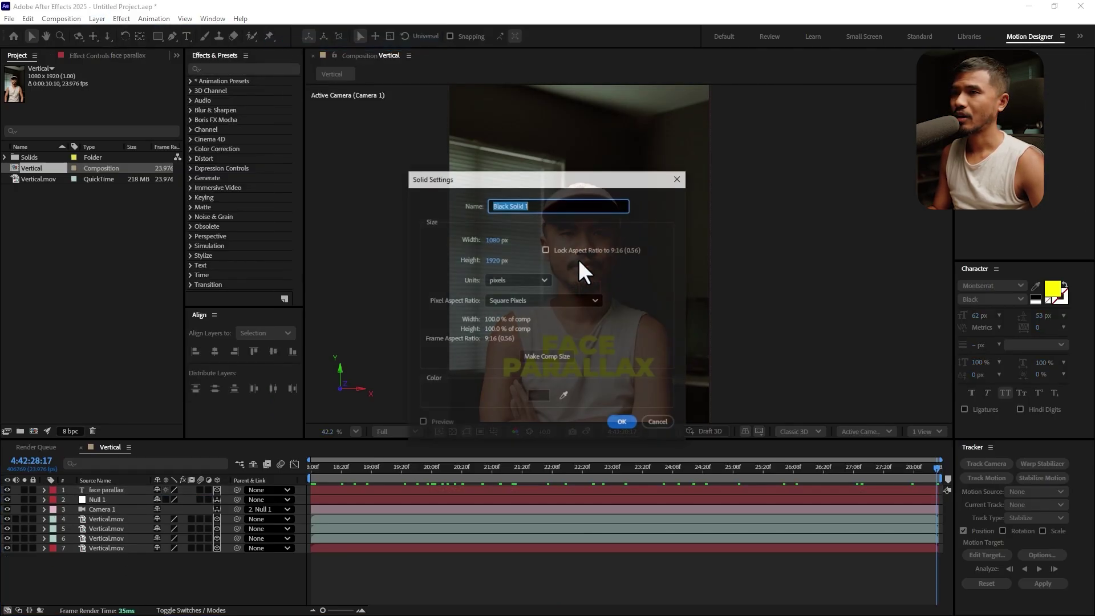
click(621, 424)
click(197, 68)
Give the solid a Subtract ellipse mask feathered to about 323 px
click(156, 39)
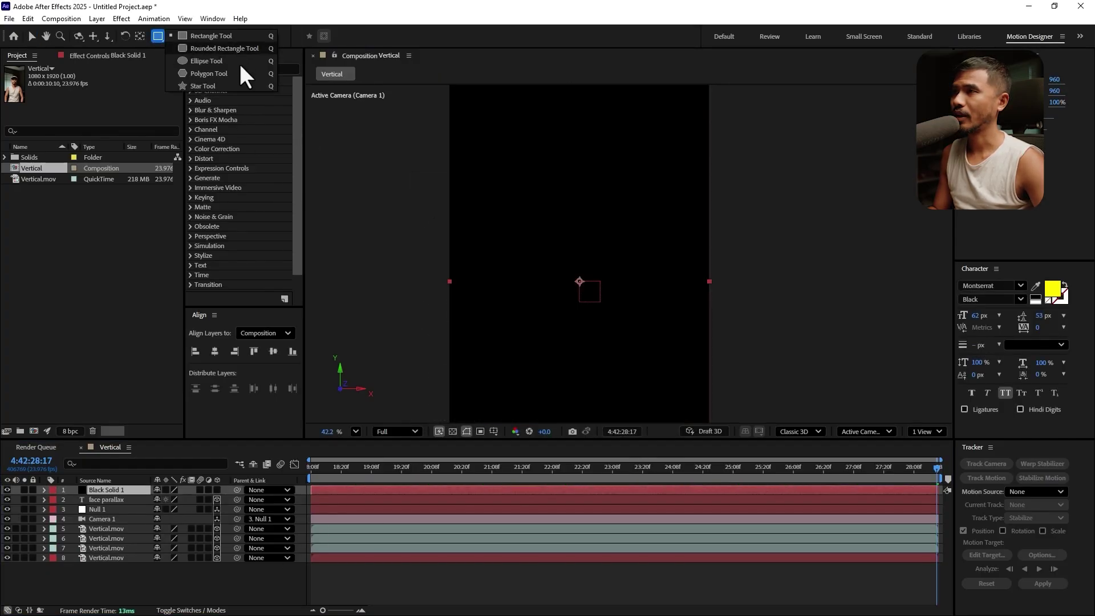
click(223, 63)
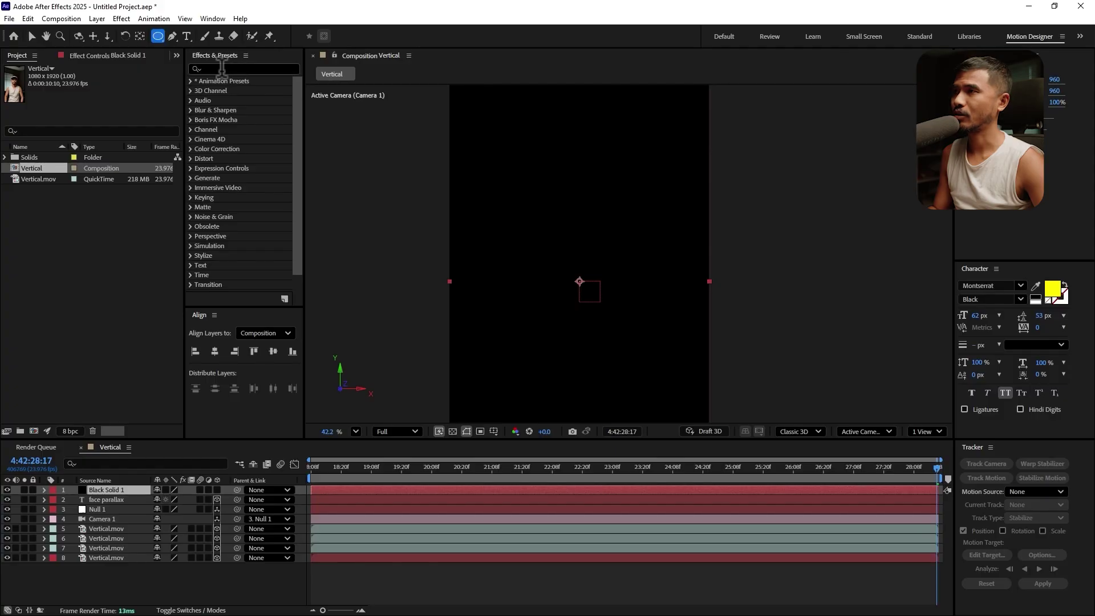
double_click(157, 36)
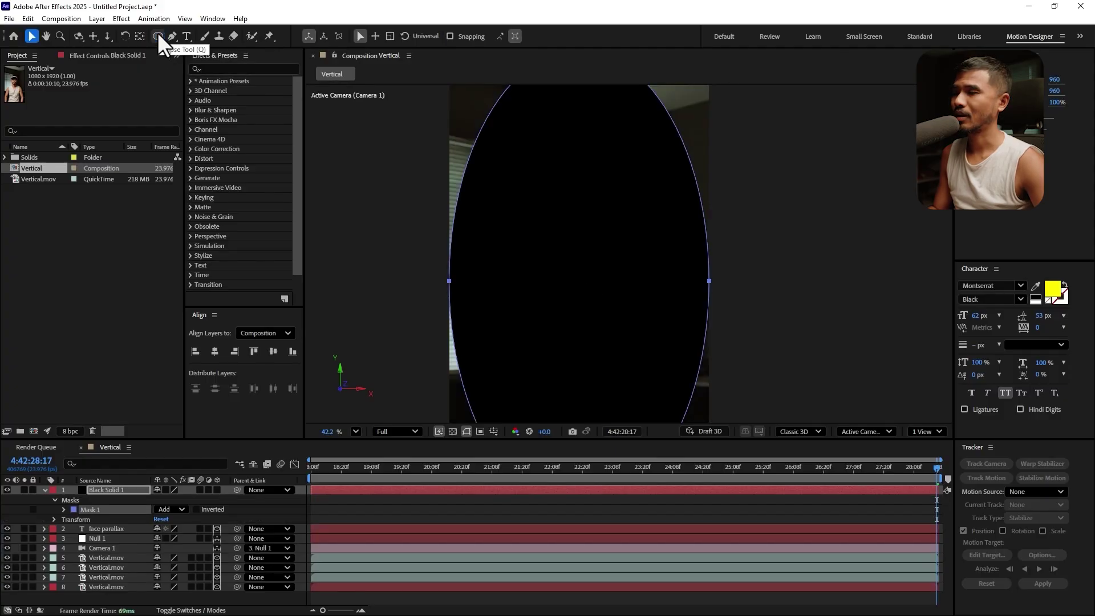
click(155, 510)
click(186, 547)
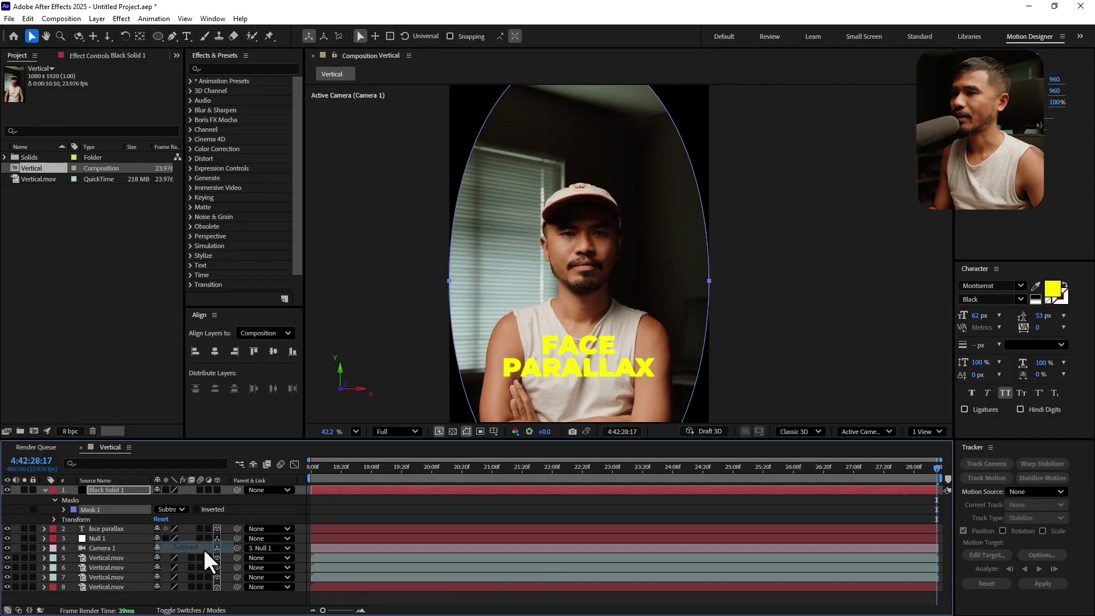
key(f)
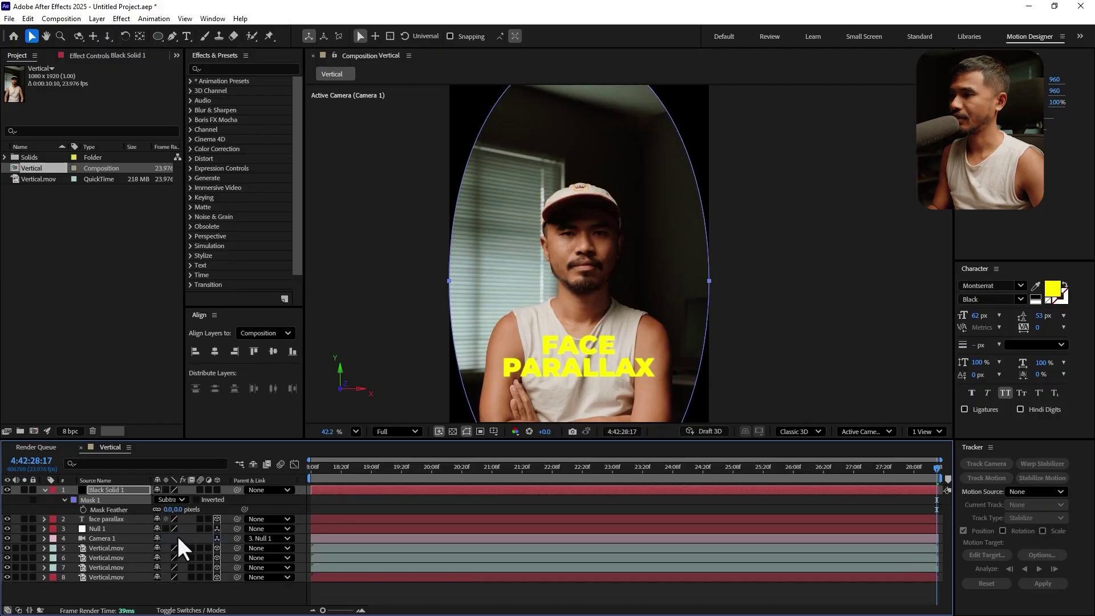
drag(218, 517, 368, 526)
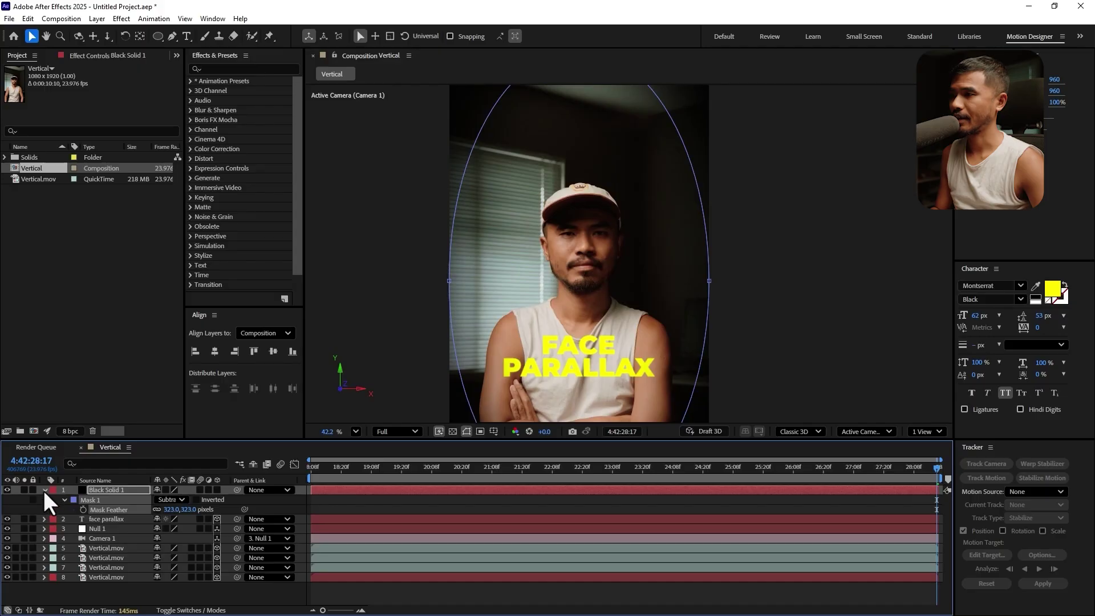